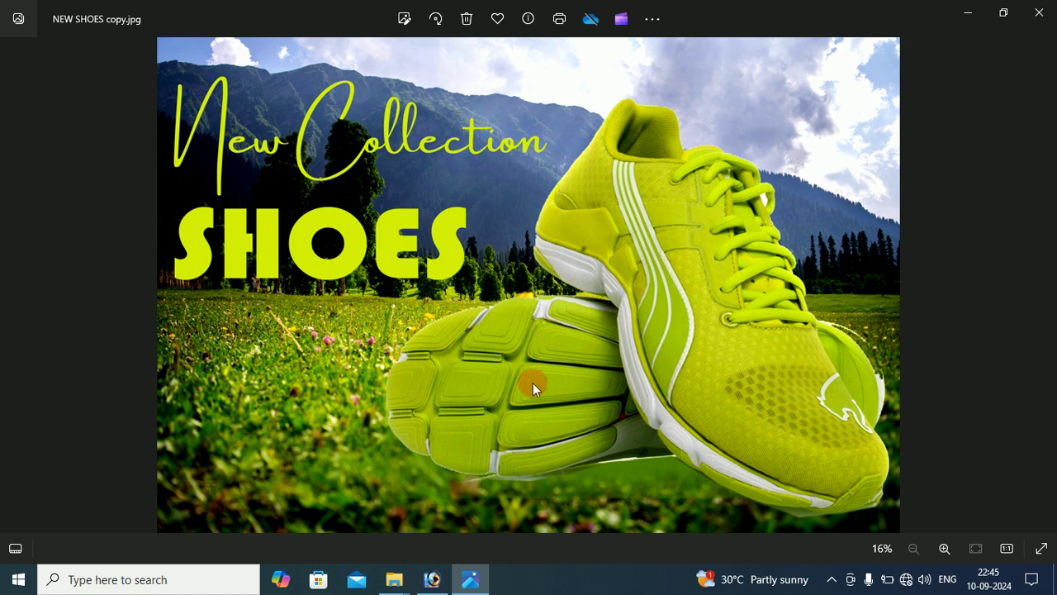
Switch to Photoshop and minimize the NEW SHOES.psd poster document.
left_click(433, 579)
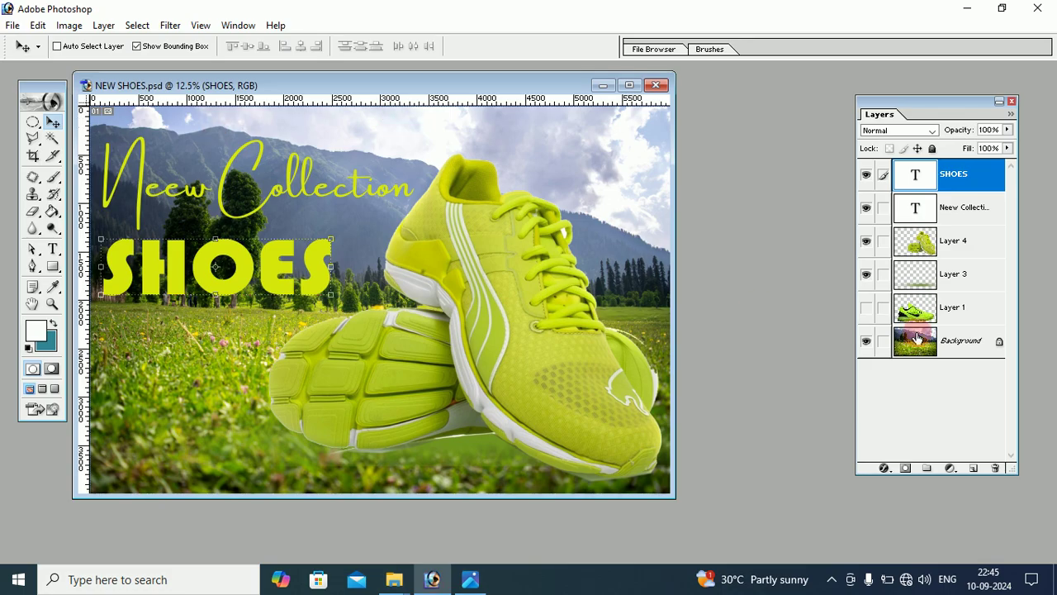
left_click(601, 86)
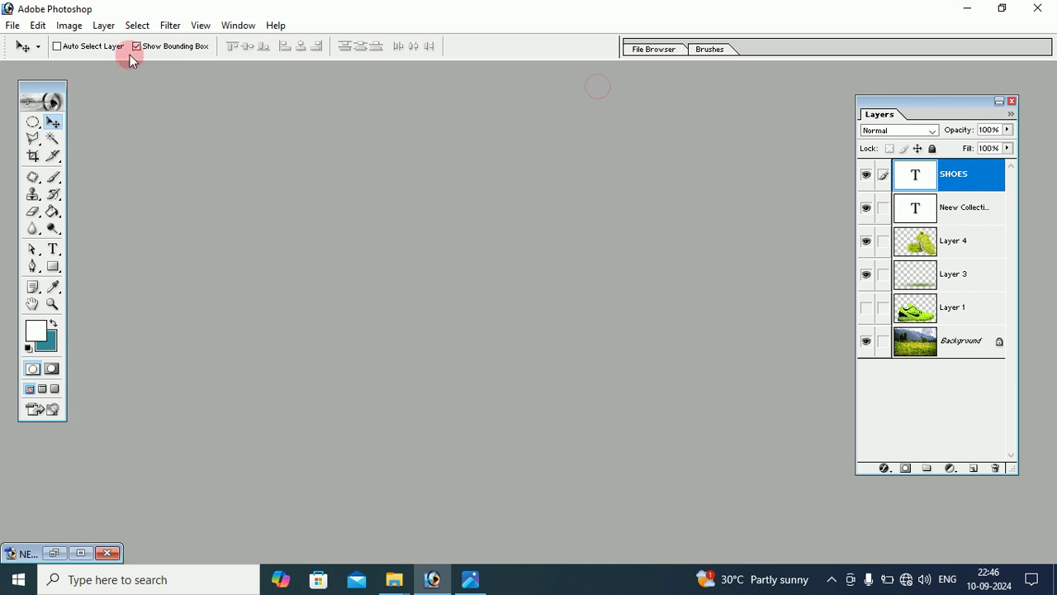
left_click_drag(37, 75, 32, 64)
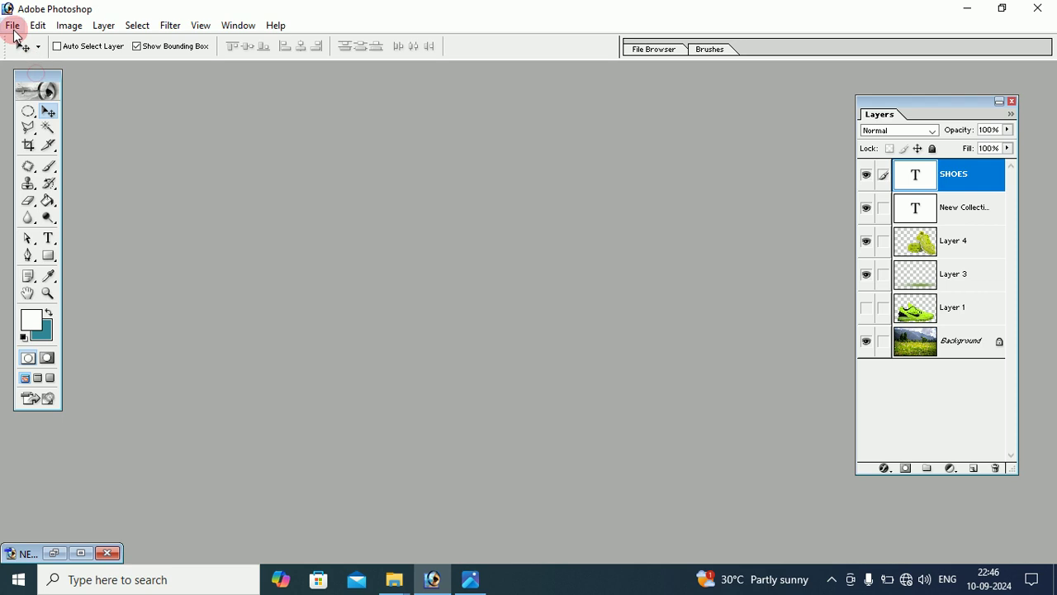
Open hassan-faisal-LdbrCTjjRFA-unsplash.jpg from Desktop > for upload > shoe.
left_click(13, 26)
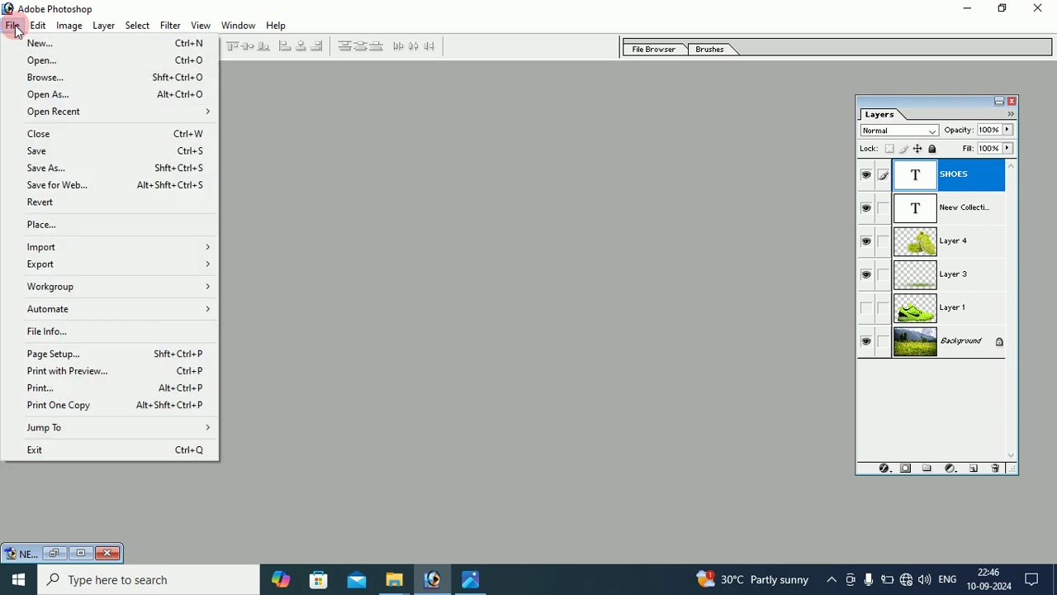
left_click(39, 61)
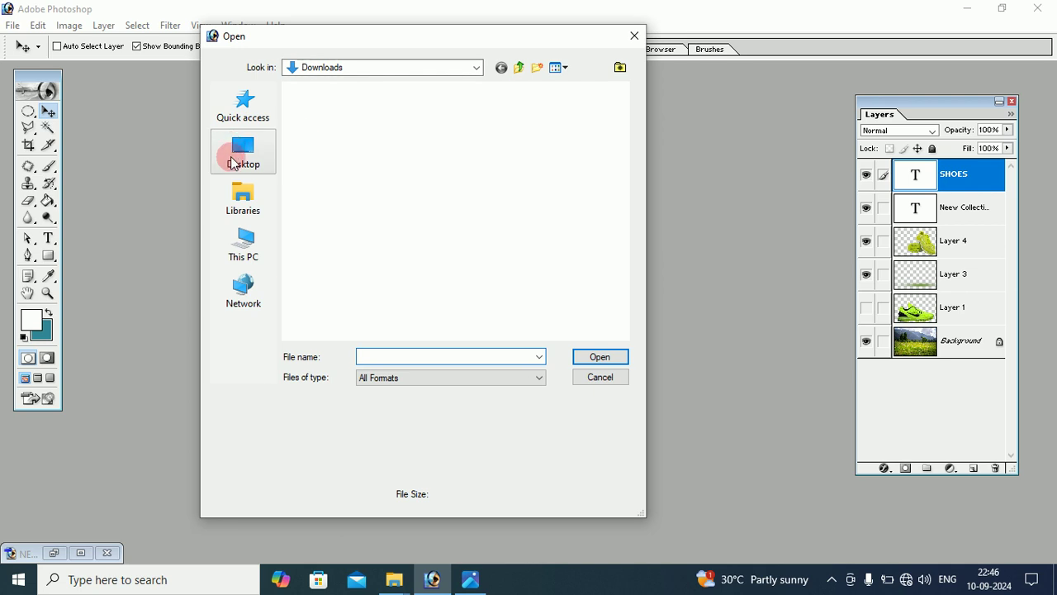
left_click(239, 154)
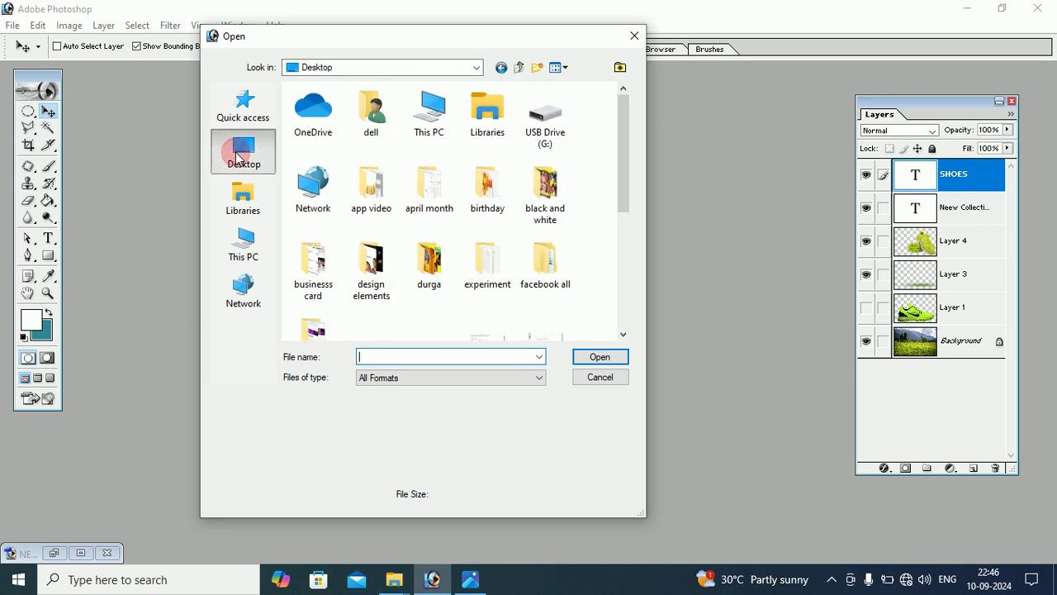
left_click(622, 114)
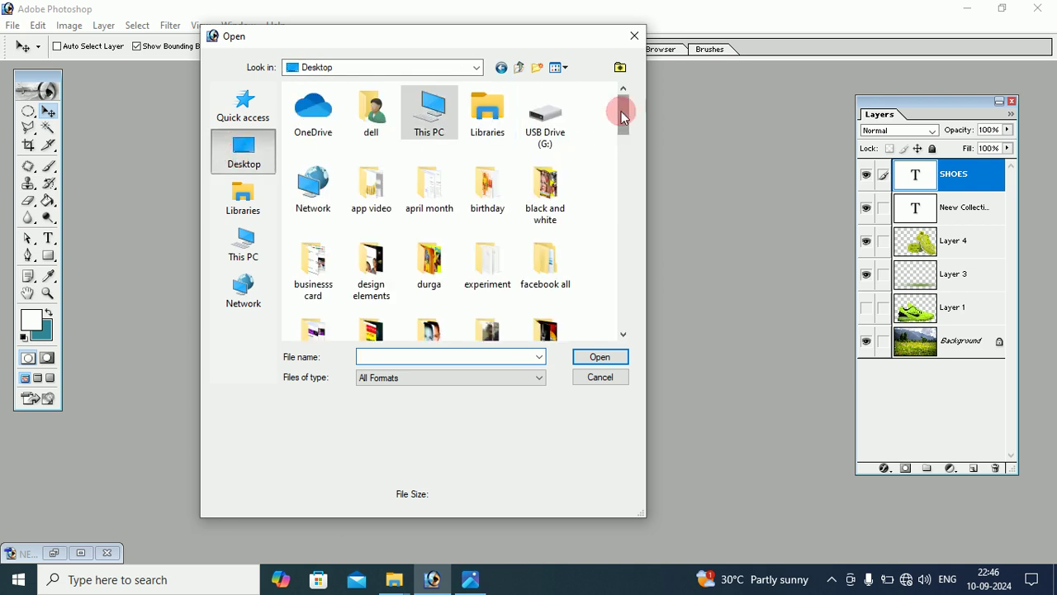
left_click_drag(622, 114, 620, 132)
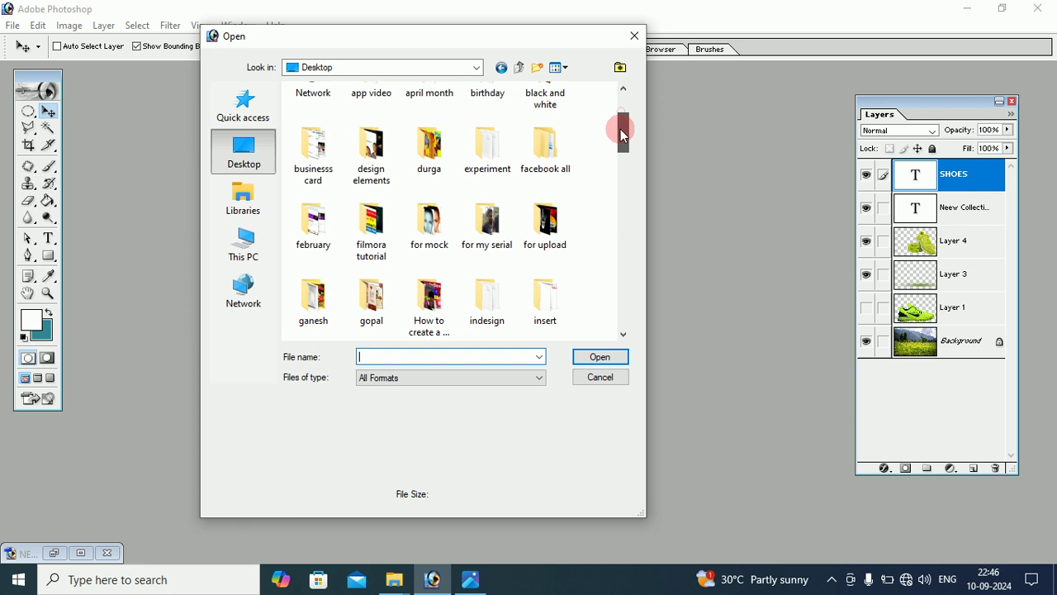
double_click(545, 228)
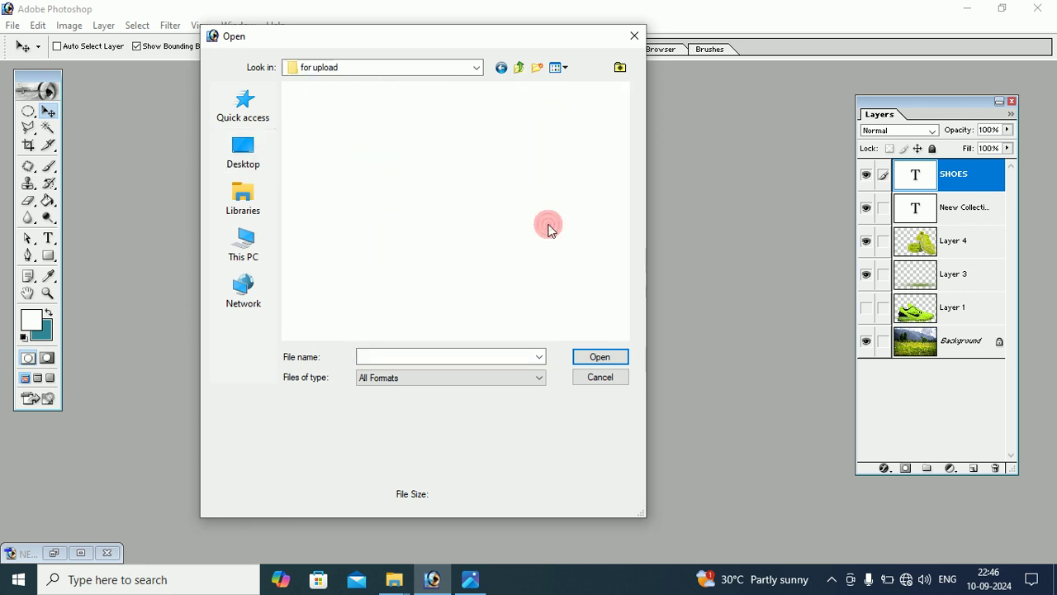
double_click(567, 134)
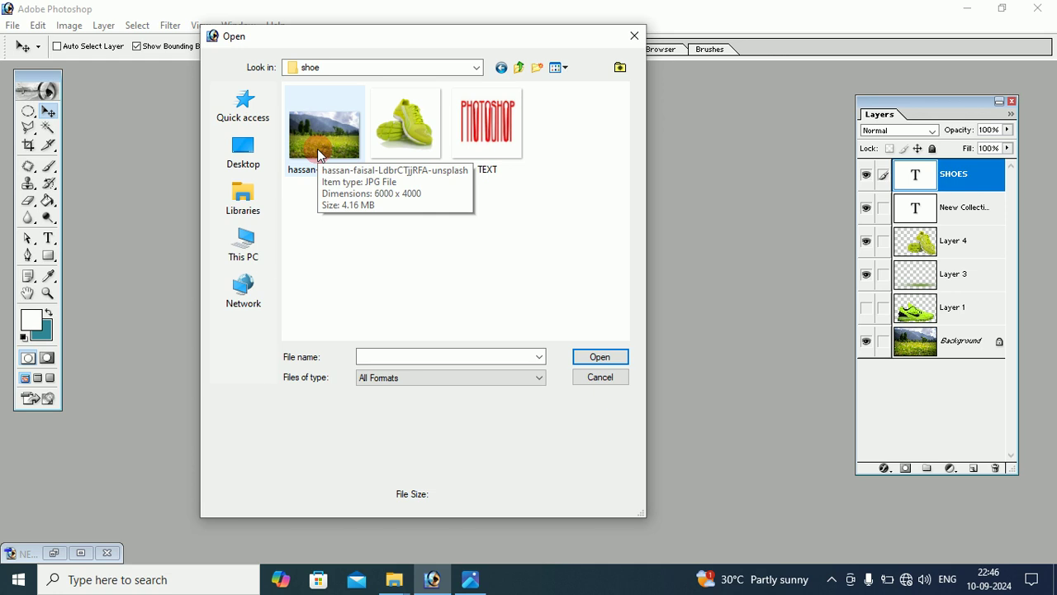
left_click(319, 154)
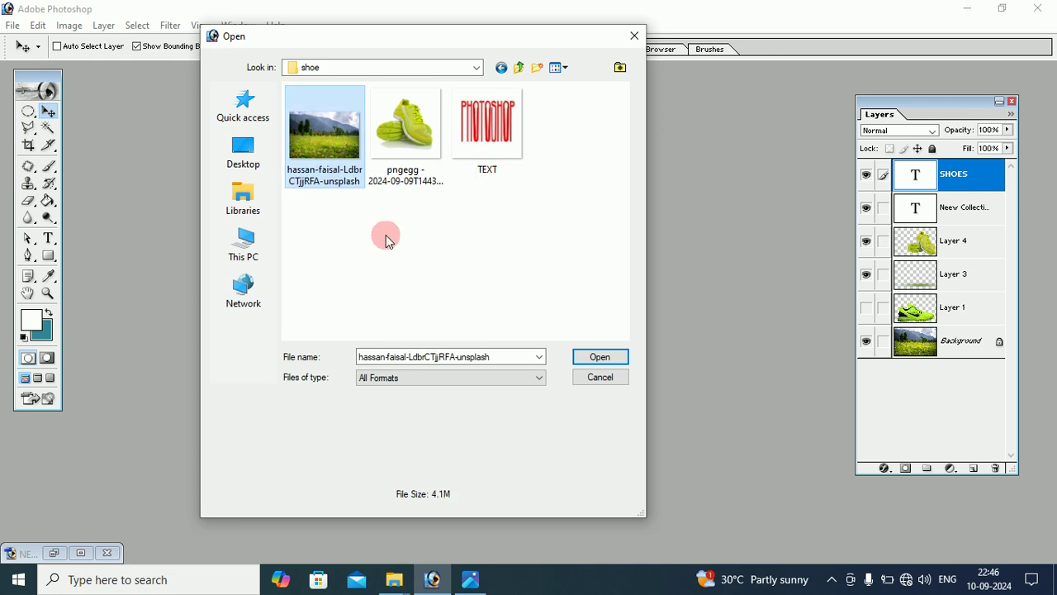
left_click(618, 356)
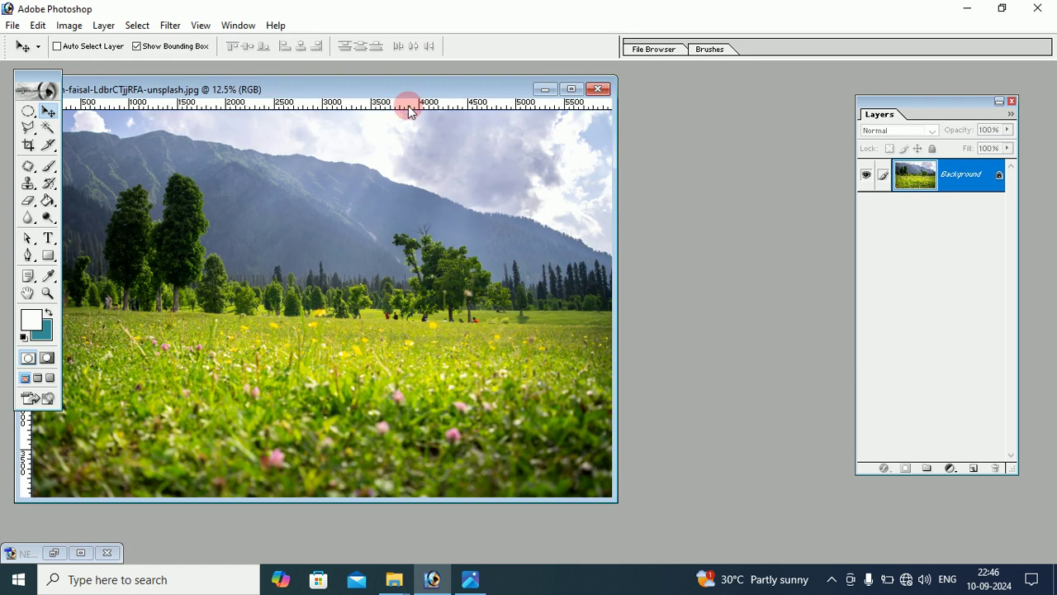
Open pngegg - 2024-09-09T144326.313.png and drag the sneakers onto the meadow photo as Layer 1.
left_click_drag(402, 85, 462, 80)
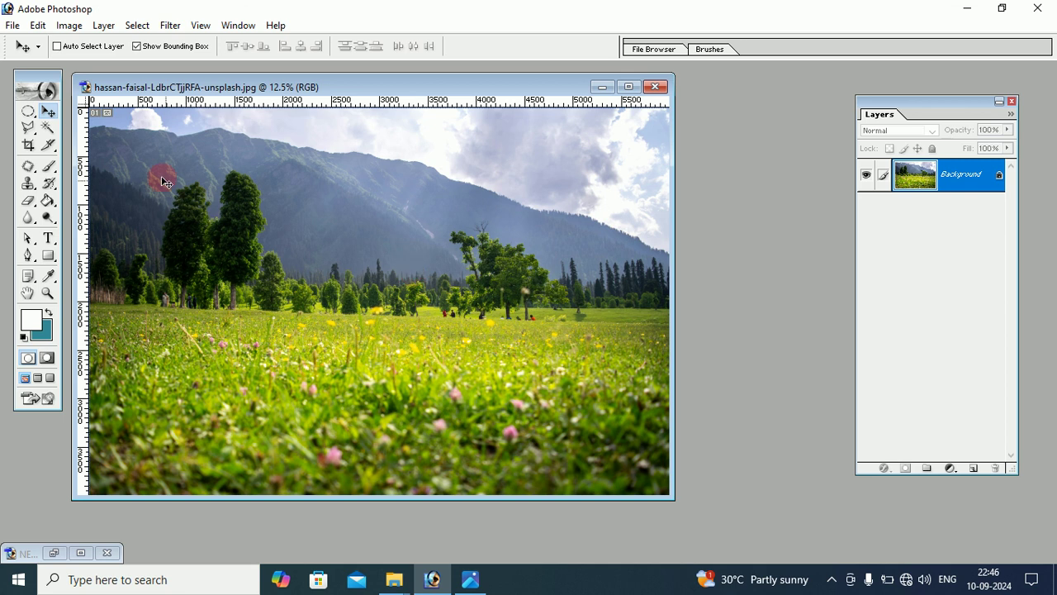
left_click(18, 26)
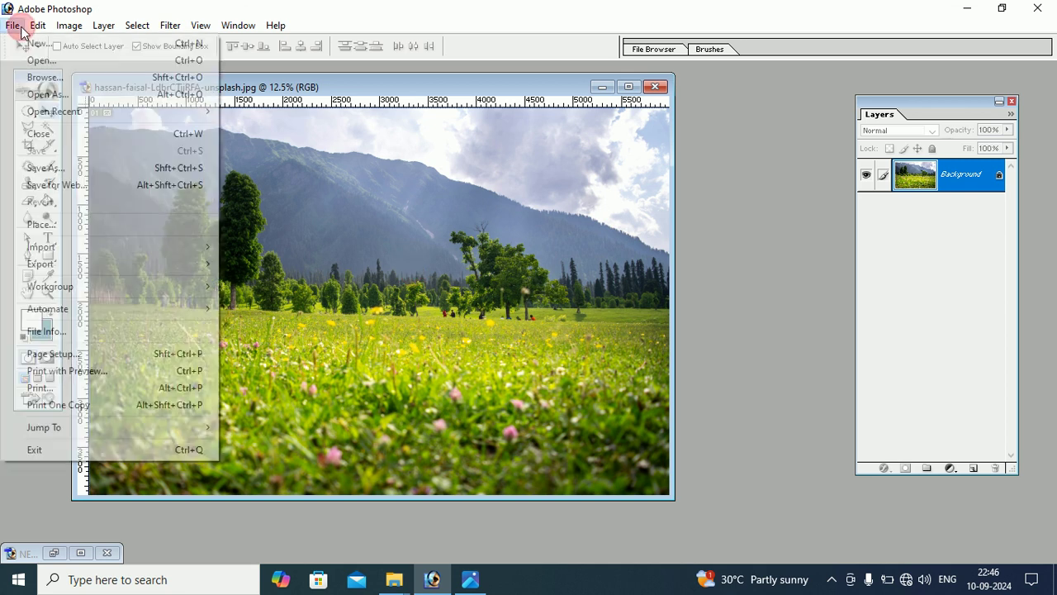
left_click(24, 60)
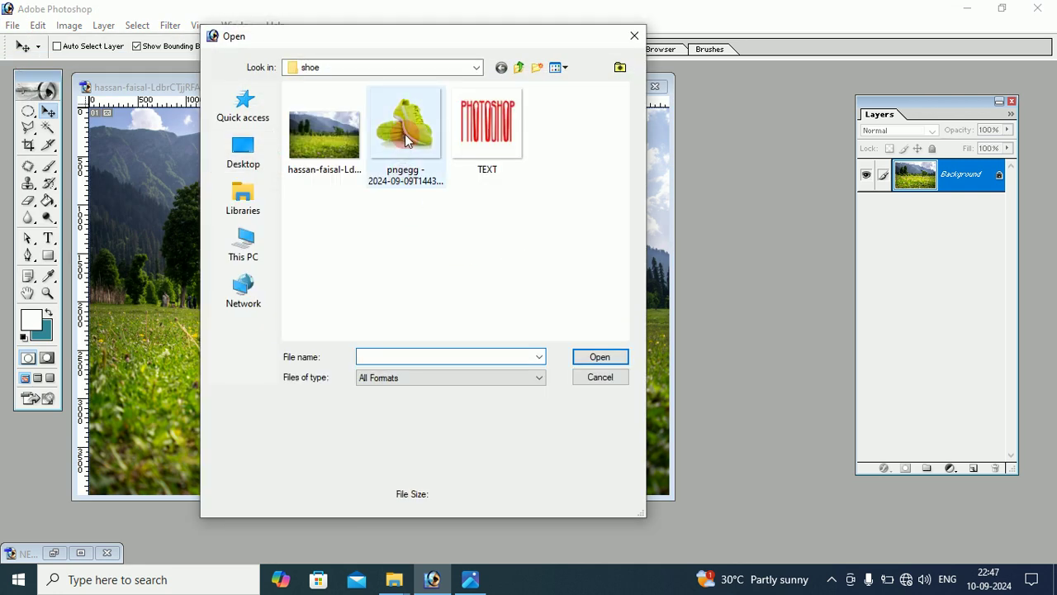
left_click(409, 124)
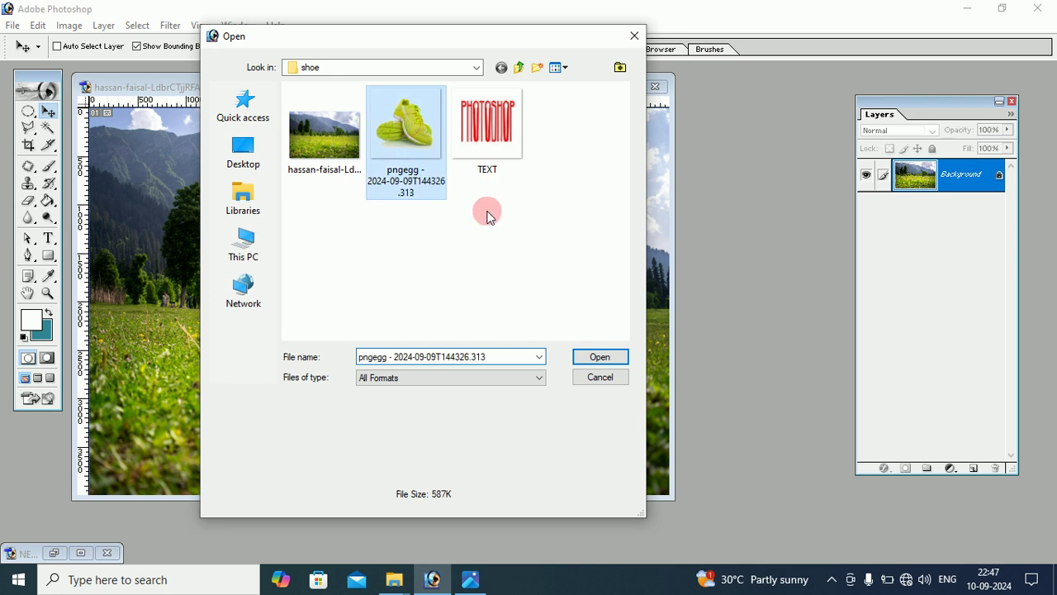
left_click(598, 358)
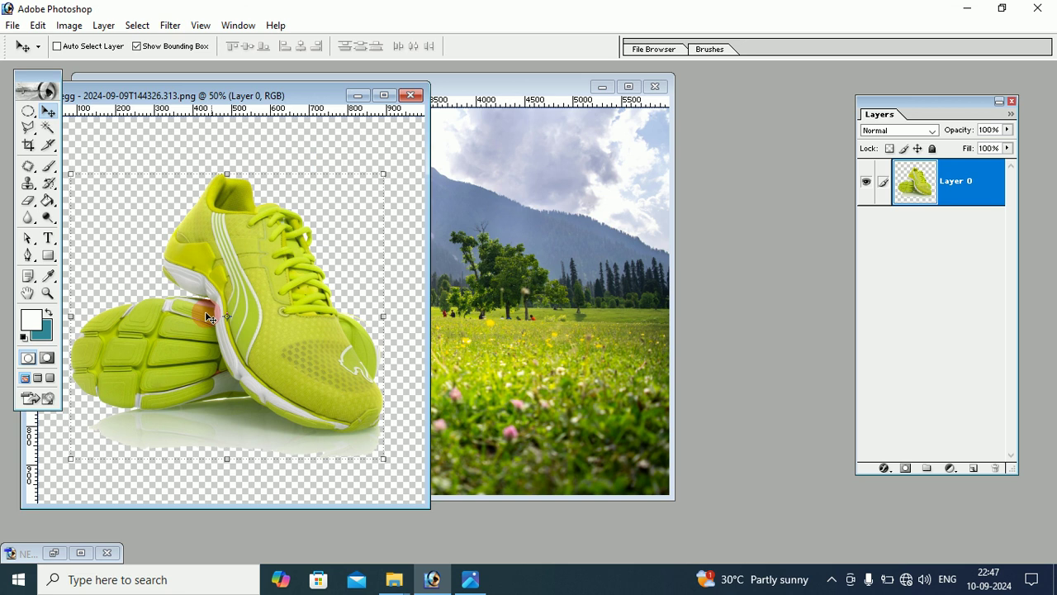
mouse_move(267, 276)
left_mouse_down()
mouse_move(355, 301)
mouse_move(498, 317)
left_mouse_up()
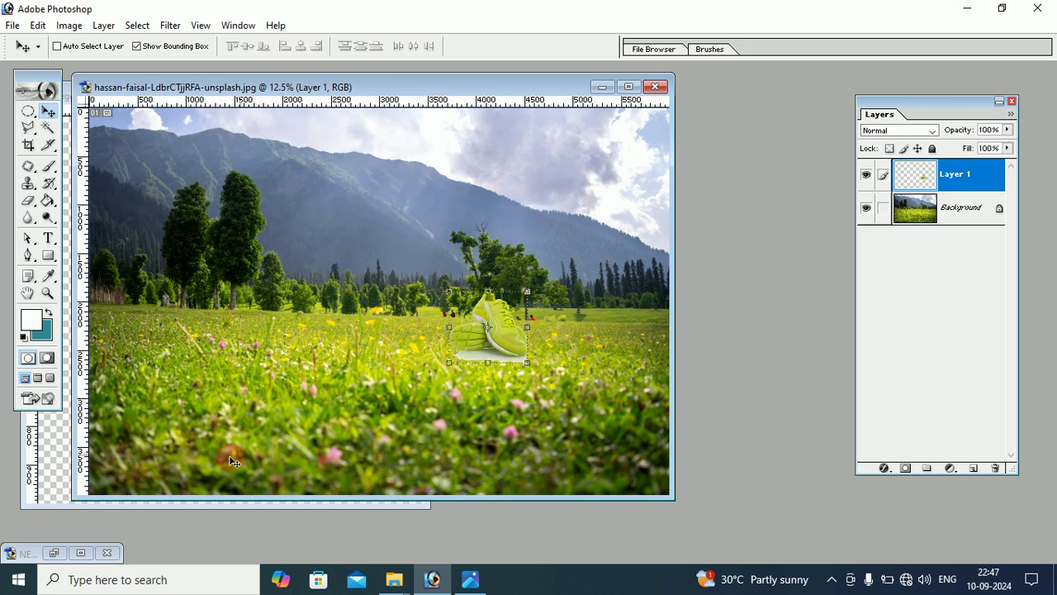
left_click(36, 446)
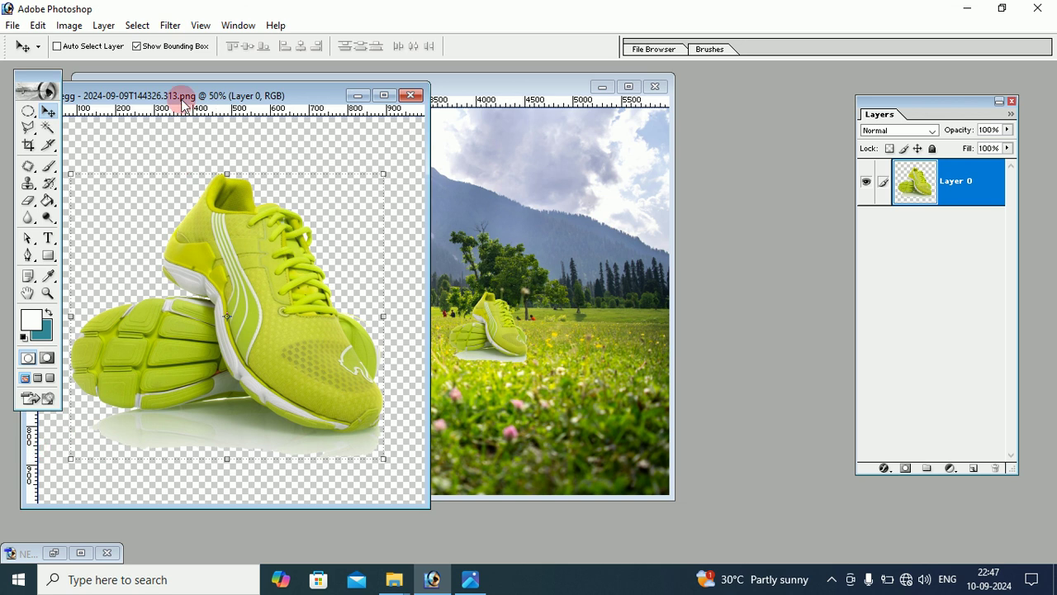
Close the sneakers PNG unsaved and scale Layer 1 up to 472.6% by 450.9%.
left_click(410, 98)
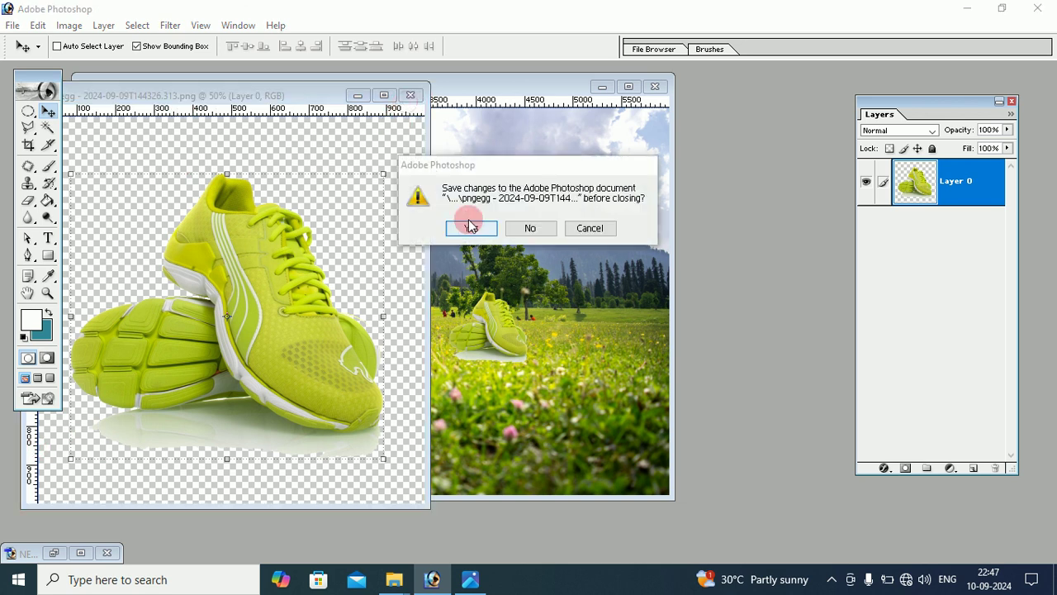
left_click(533, 224)
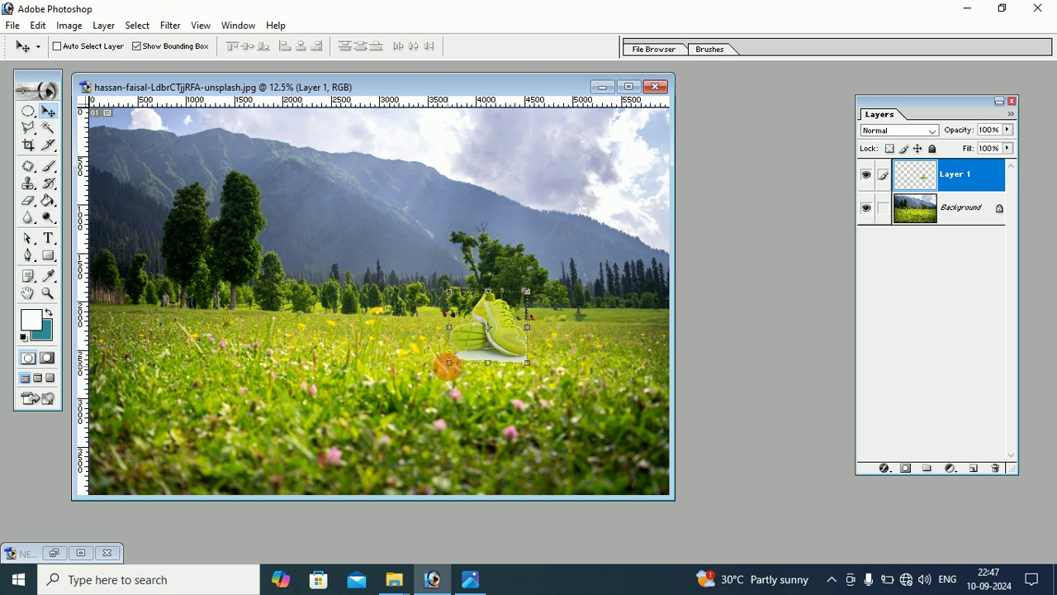
left_click_drag(448, 361, 269, 464)
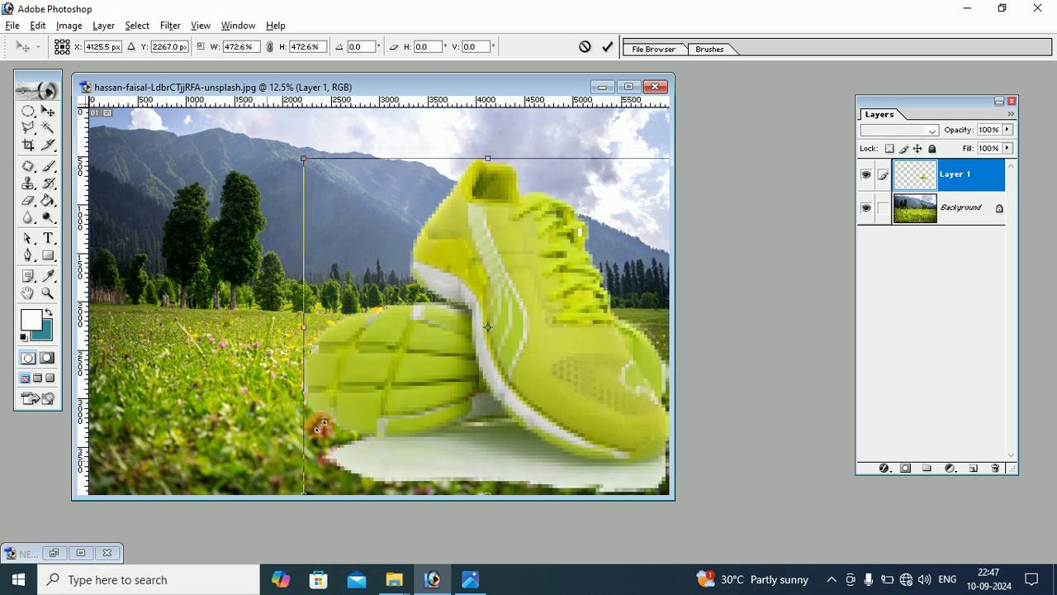
left_click_drag(554, 352, 536, 352)
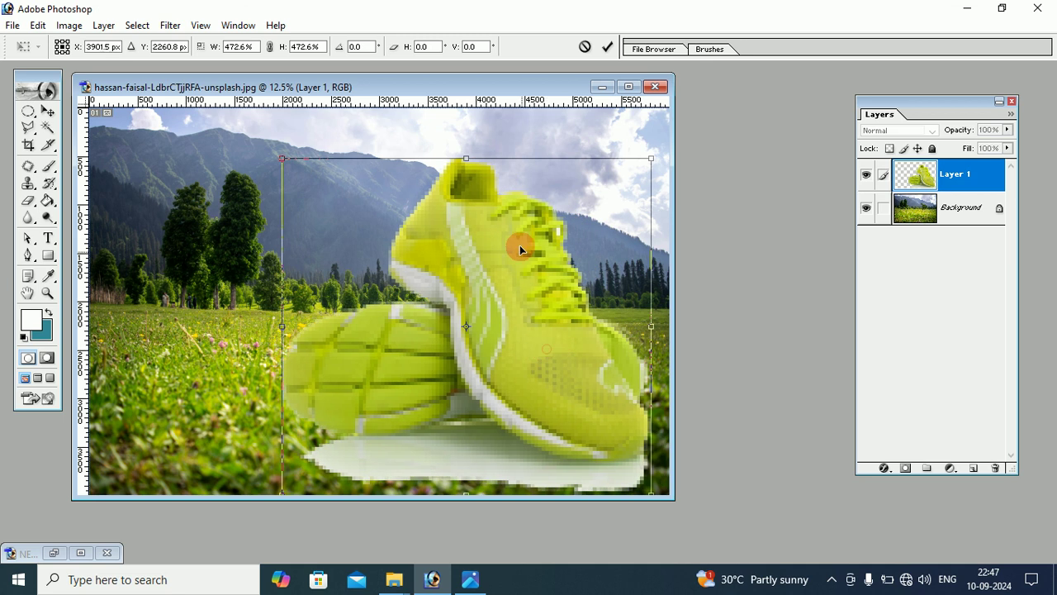
left_click_drag(467, 158, 468, 171)
left_click_drag(518, 306, 516, 299)
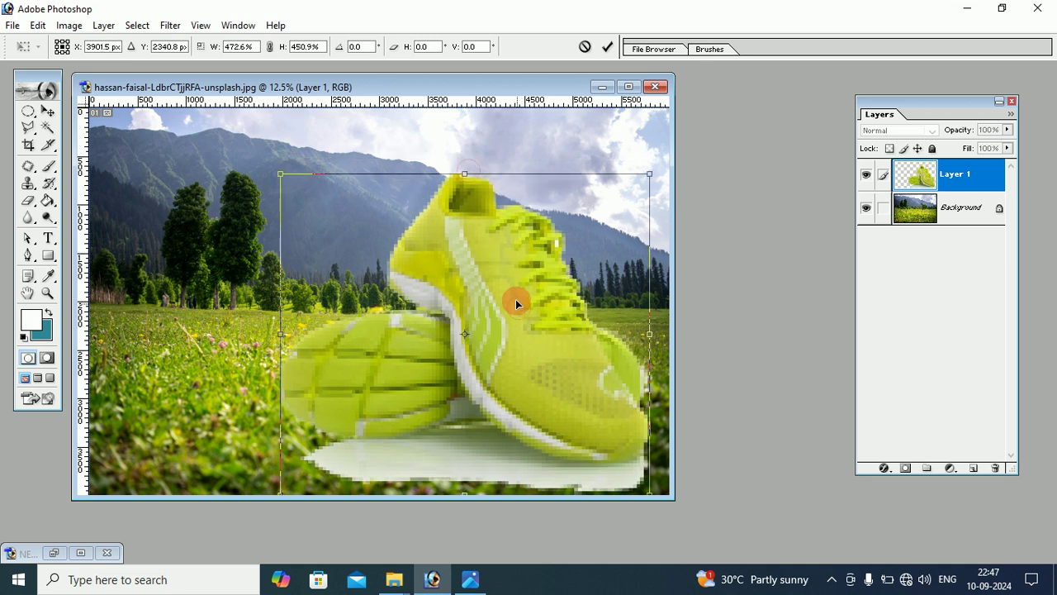
left_click(47, 110)
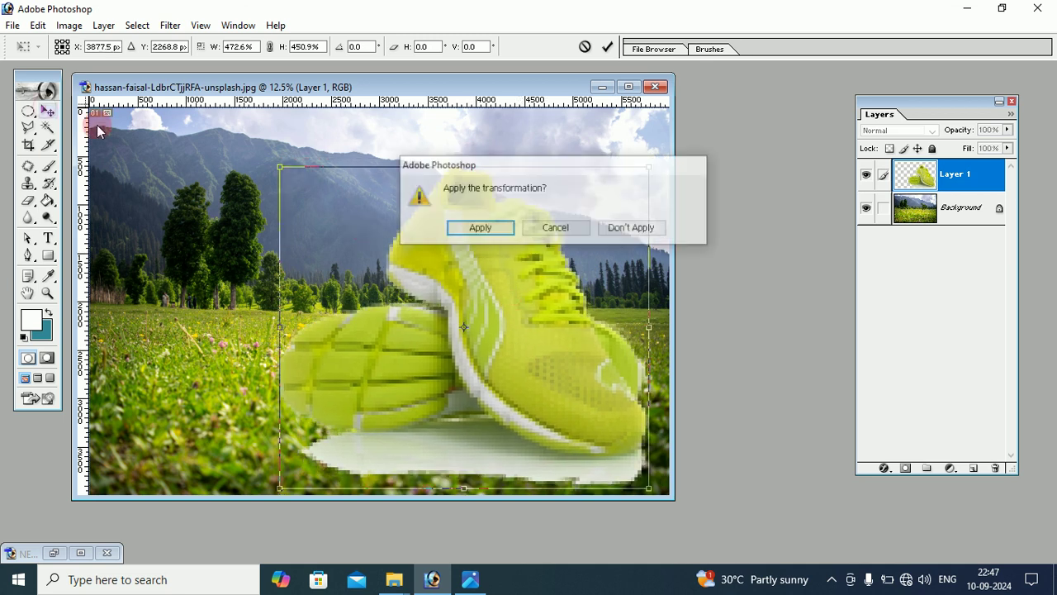
left_click(461, 233)
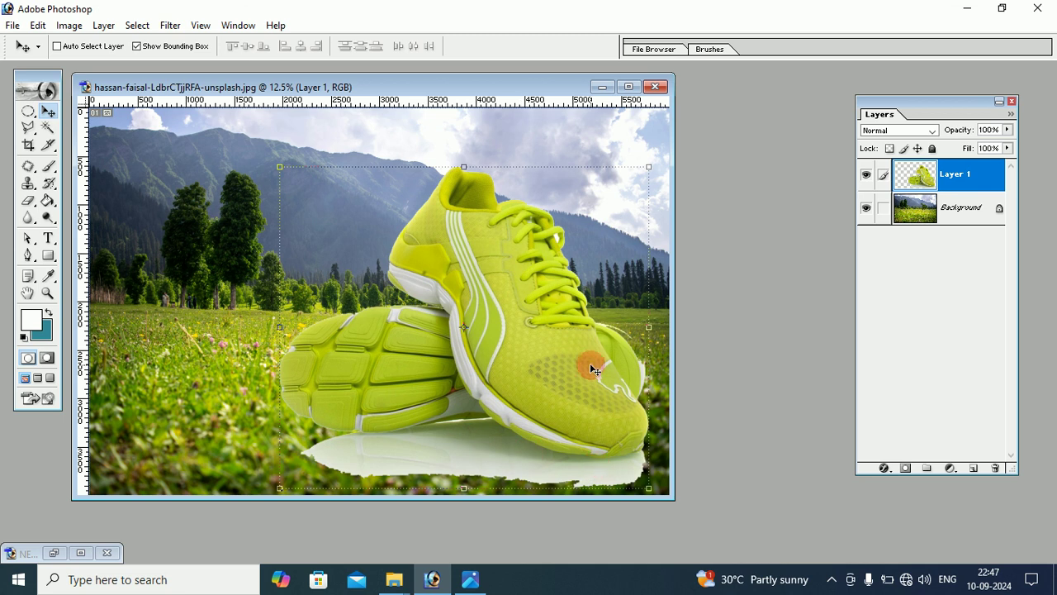
Raise the sneakers slightly and trace the reflection's lower edge with the Polygonal Lasso.
left_click_drag(590, 364, 585, 341)
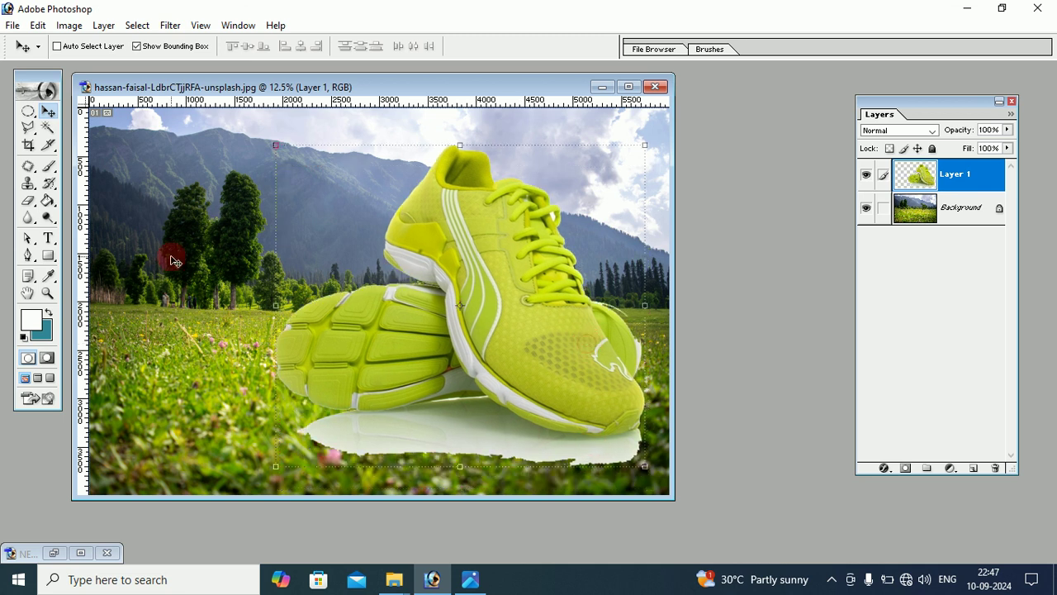
left_click(36, 134)
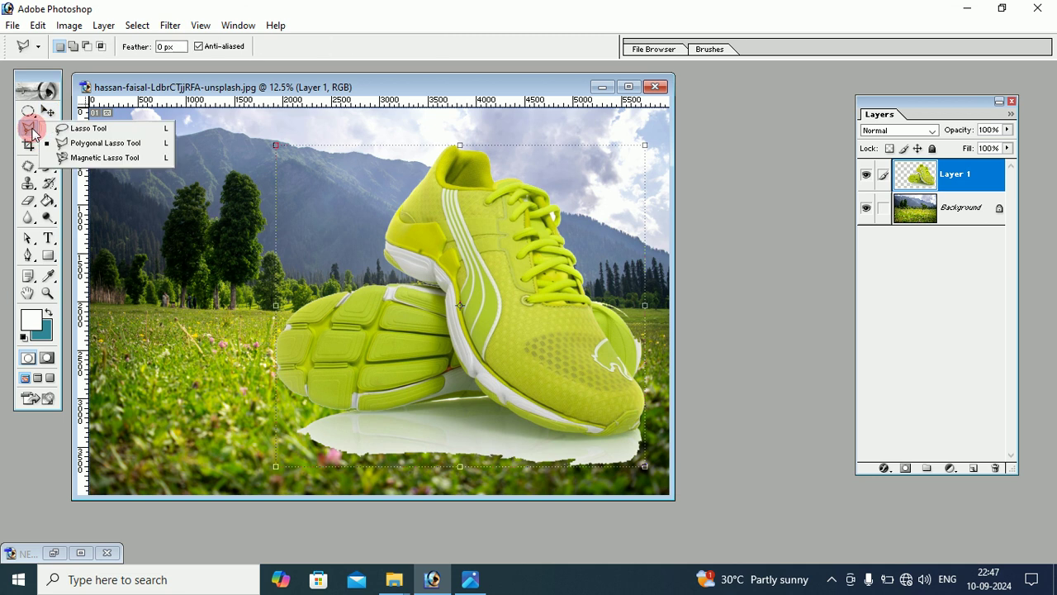
left_click_drag(33, 133, 113, 148)
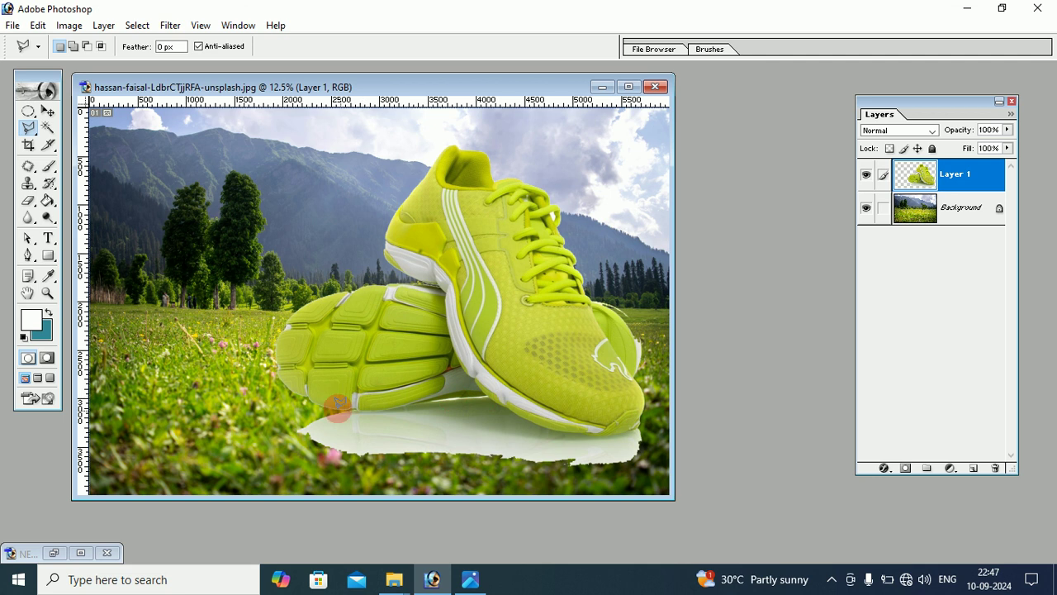
left_click(286, 420)
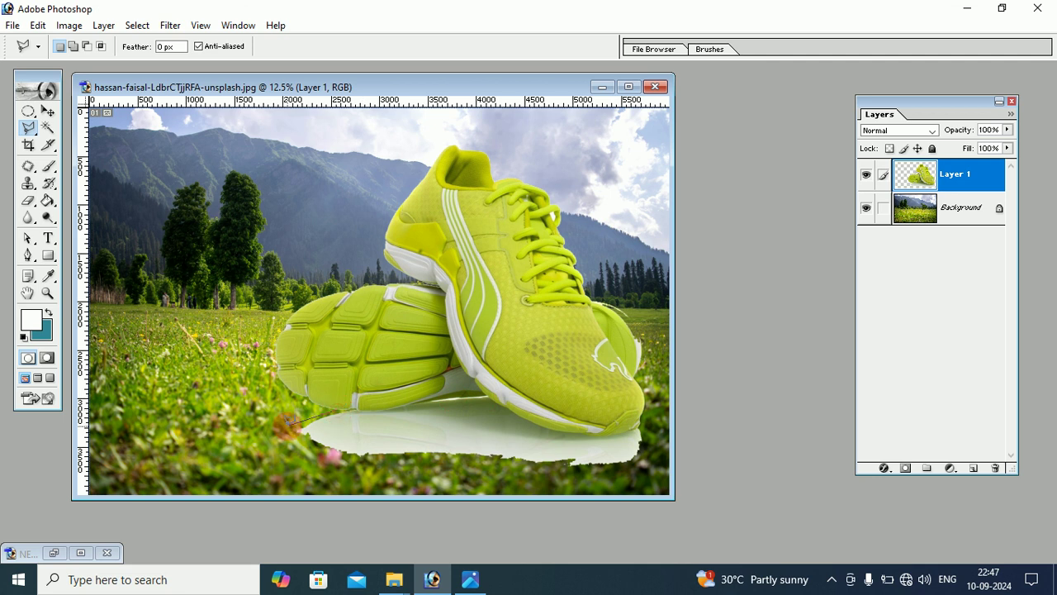
left_click(284, 430)
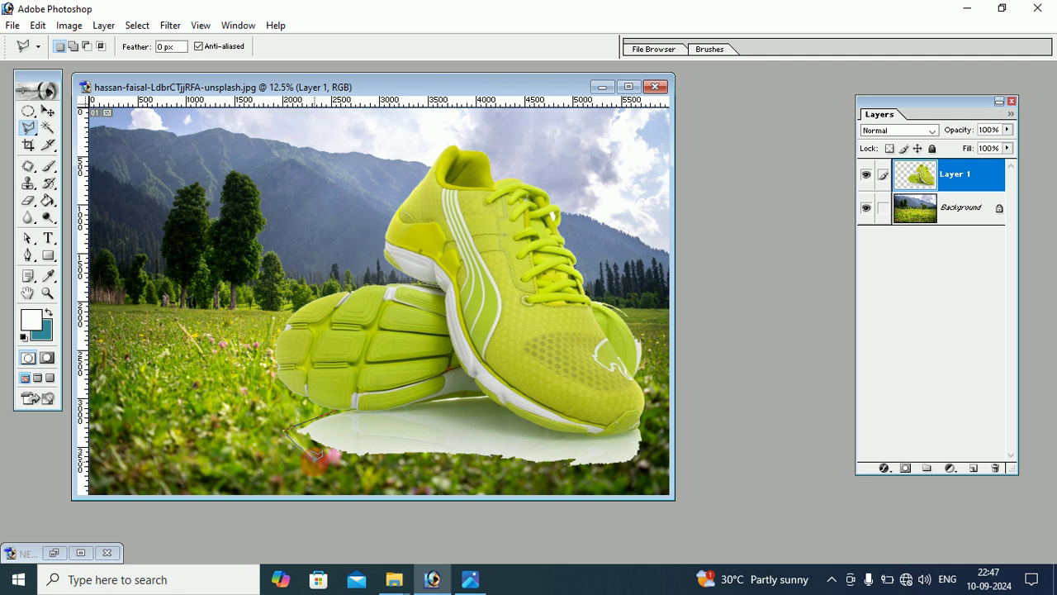
left_click(430, 451)
left_click(543, 463)
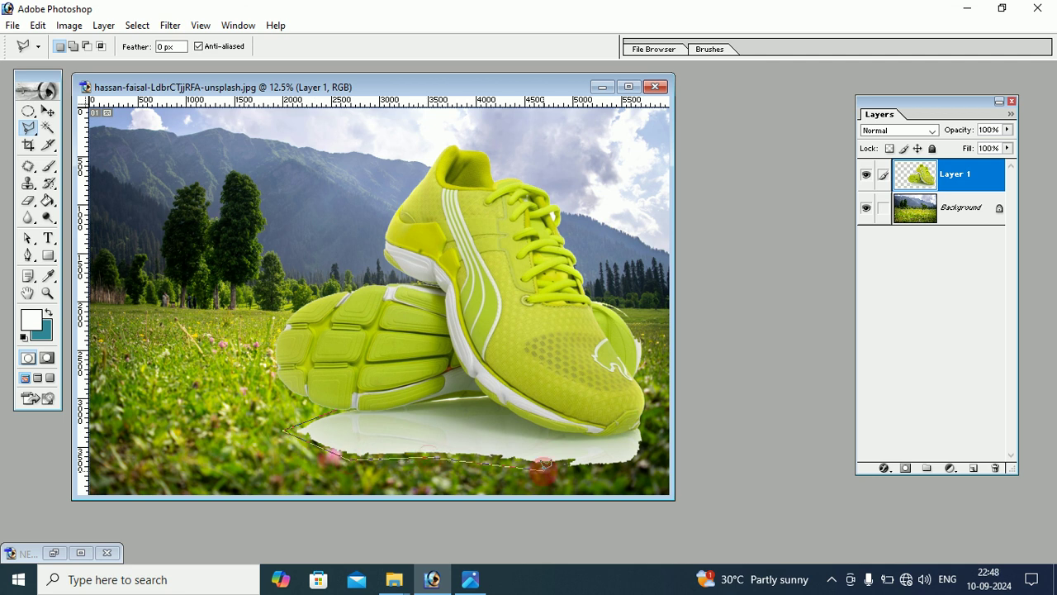
left_click(641, 472)
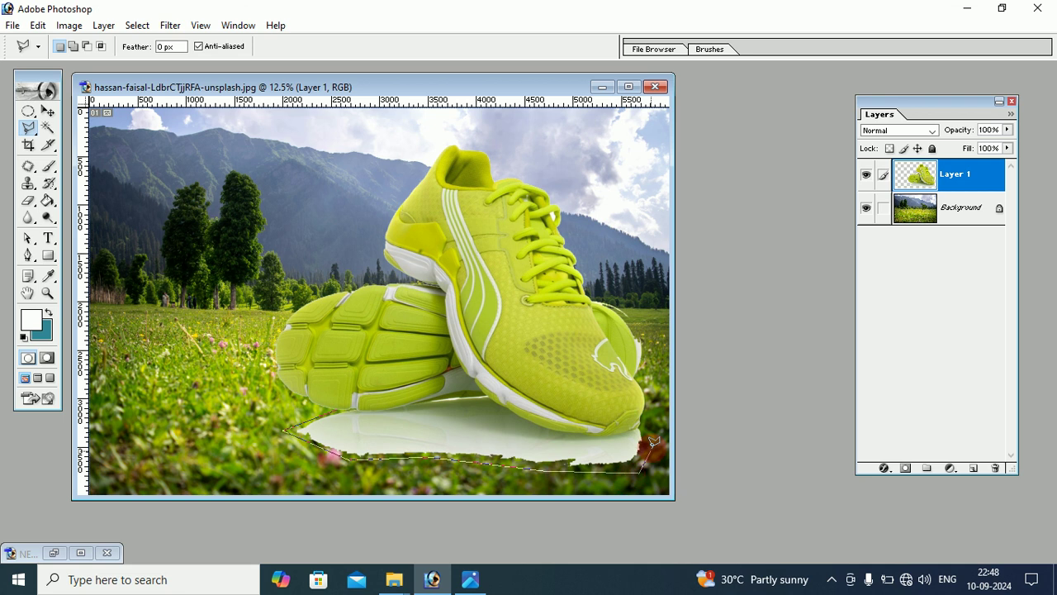
left_click(651, 436)
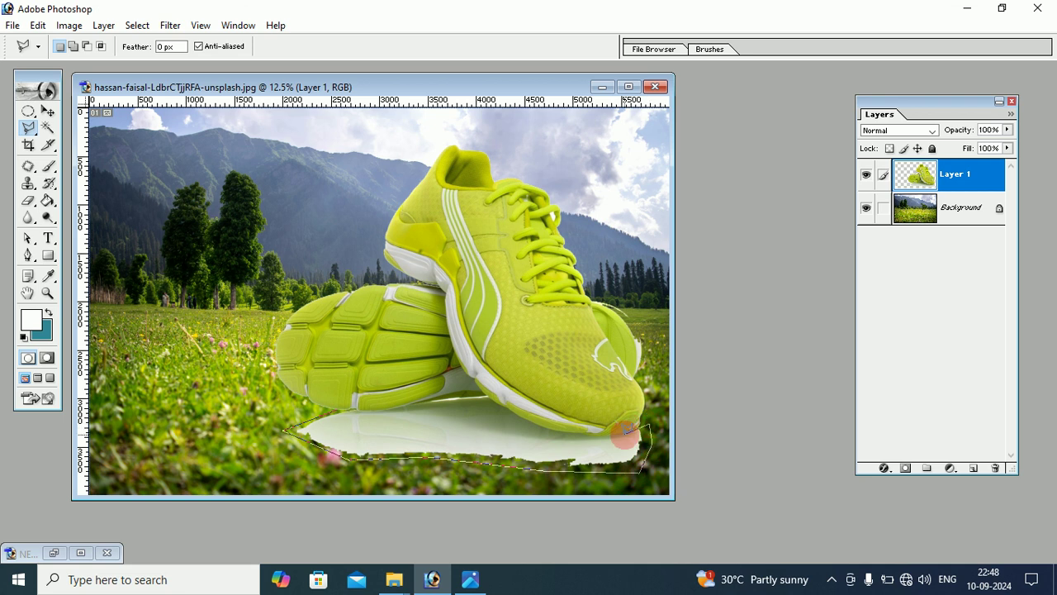
Trace back along the shoe soles and close the reflection selection.
left_click(583, 439)
left_click(562, 433)
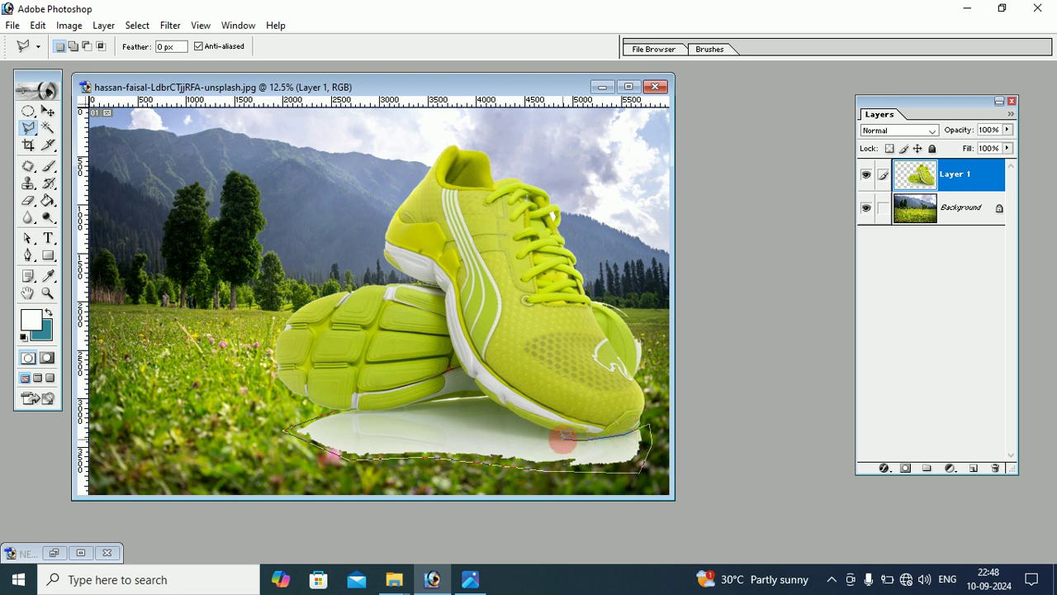
left_click(503, 411)
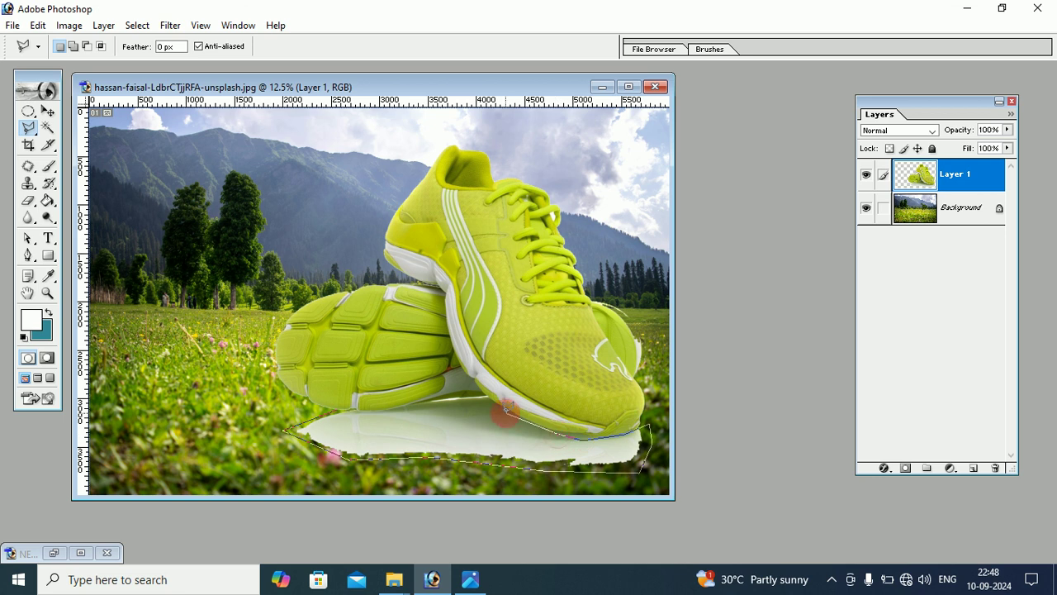
left_click(442, 396)
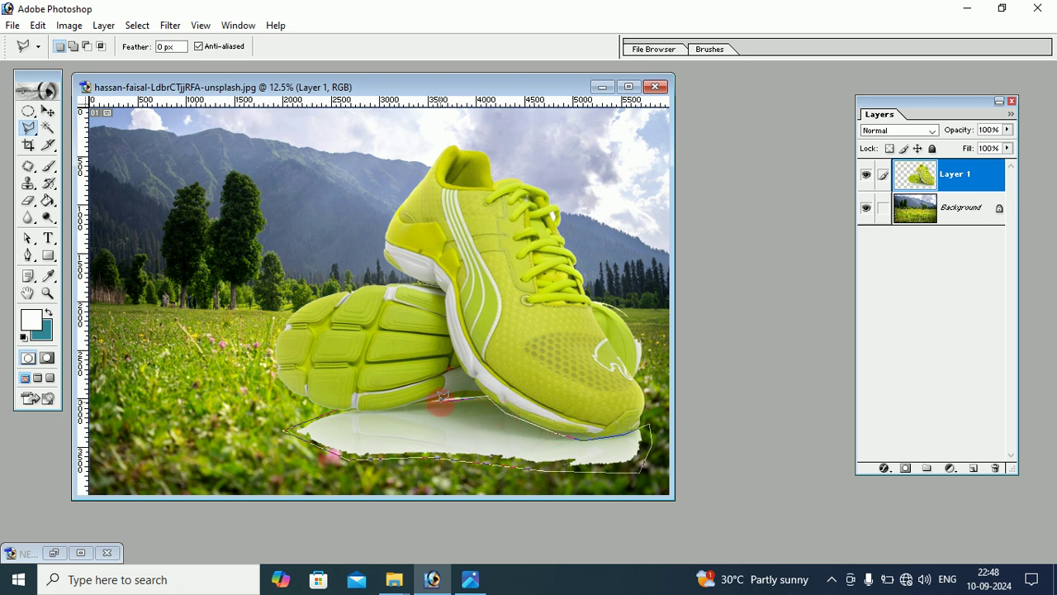
left_click(405, 396)
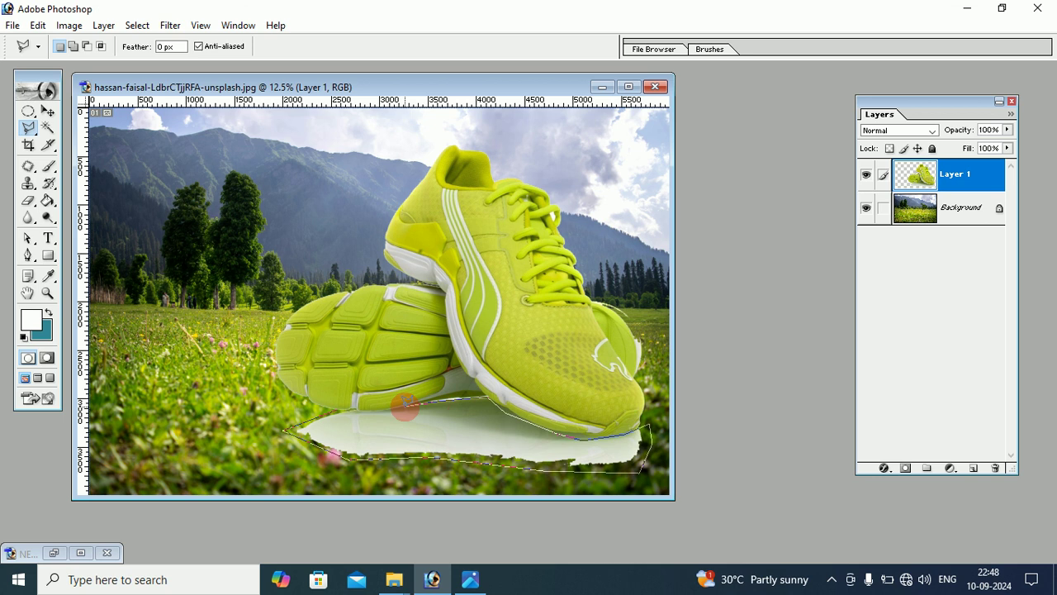
left_click(334, 410)
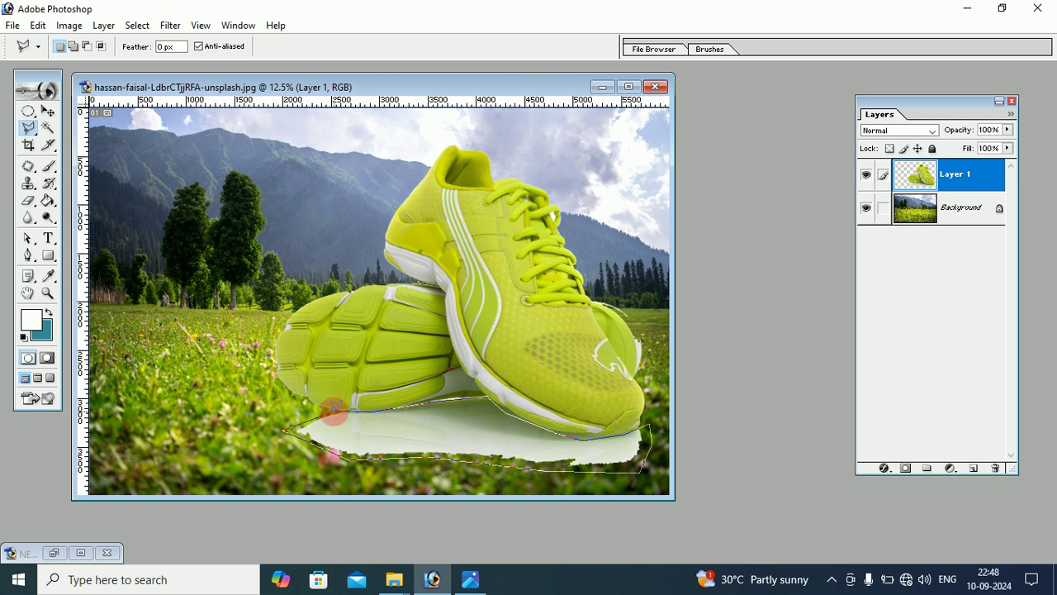
double_click(334, 410)
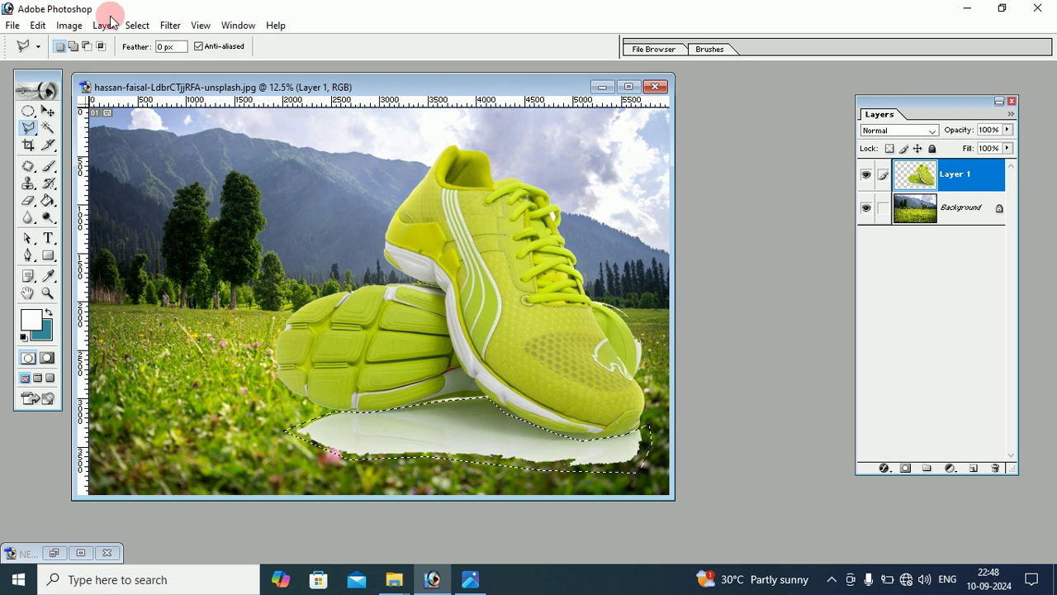
Feather the reflection selection by 4 pixels.
left_click(137, 26)
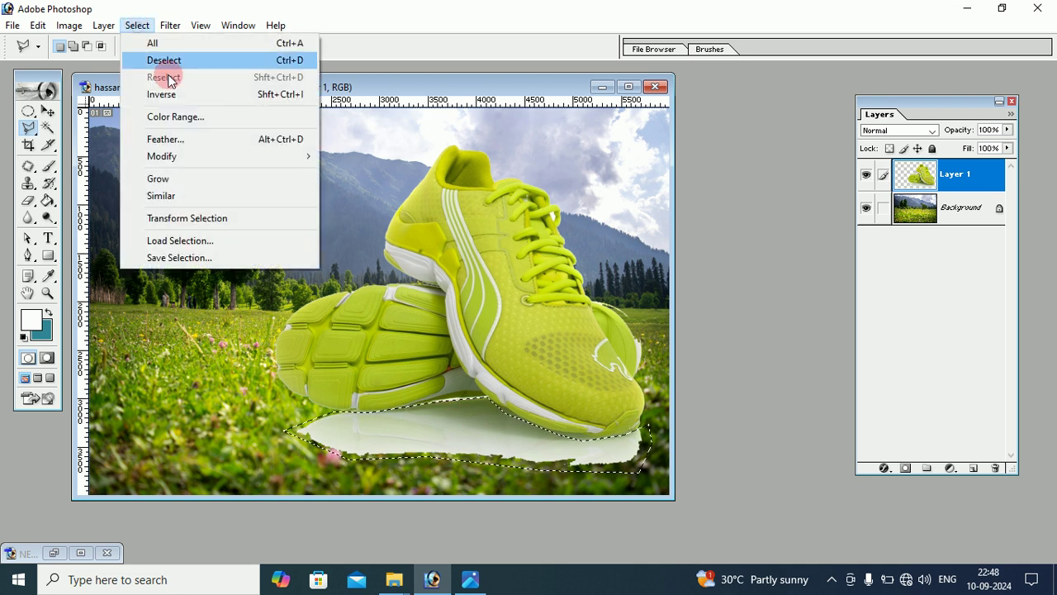
left_click(187, 135)
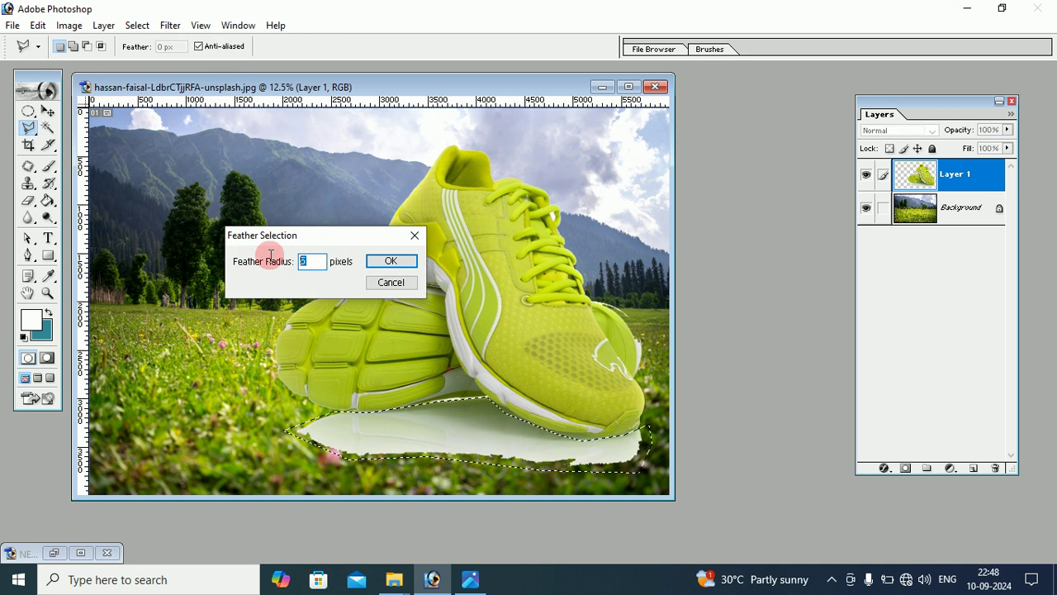
type("4")
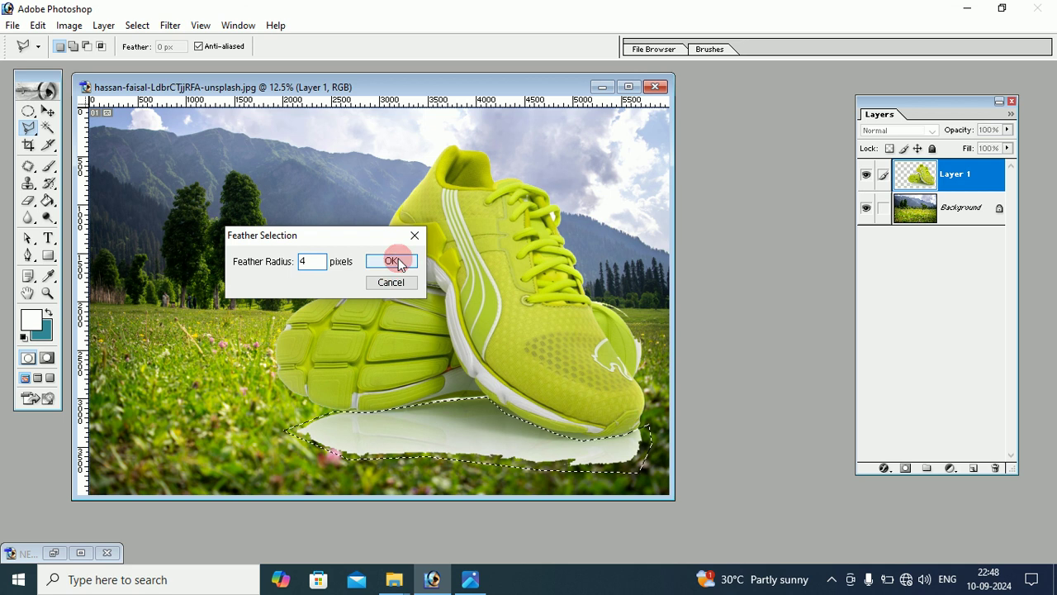
left_click(395, 261)
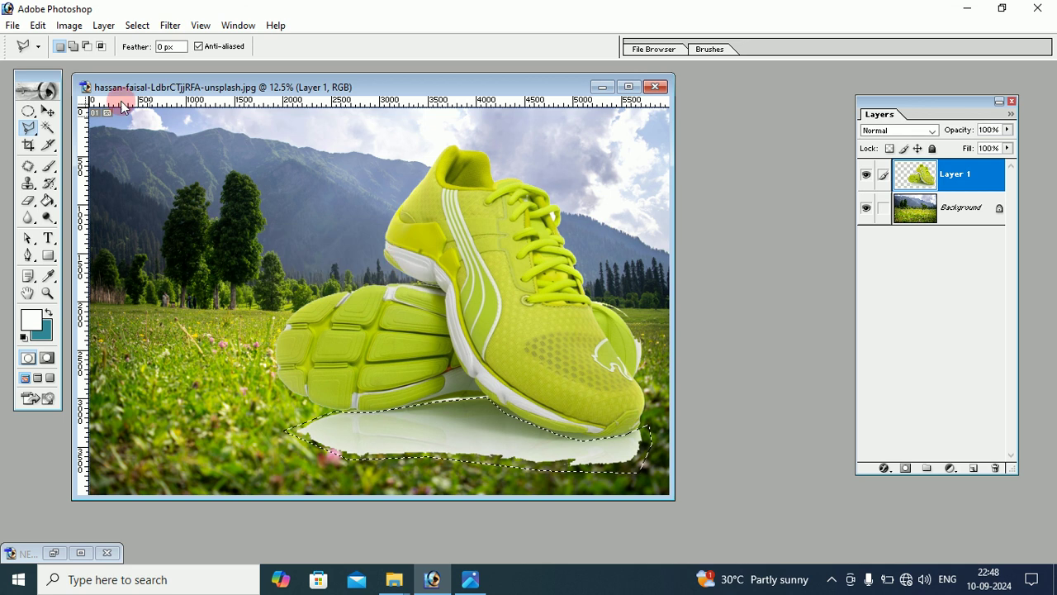
Clear the white reflection from the selection and deselect.
left_click(39, 26)
left_click(66, 207)
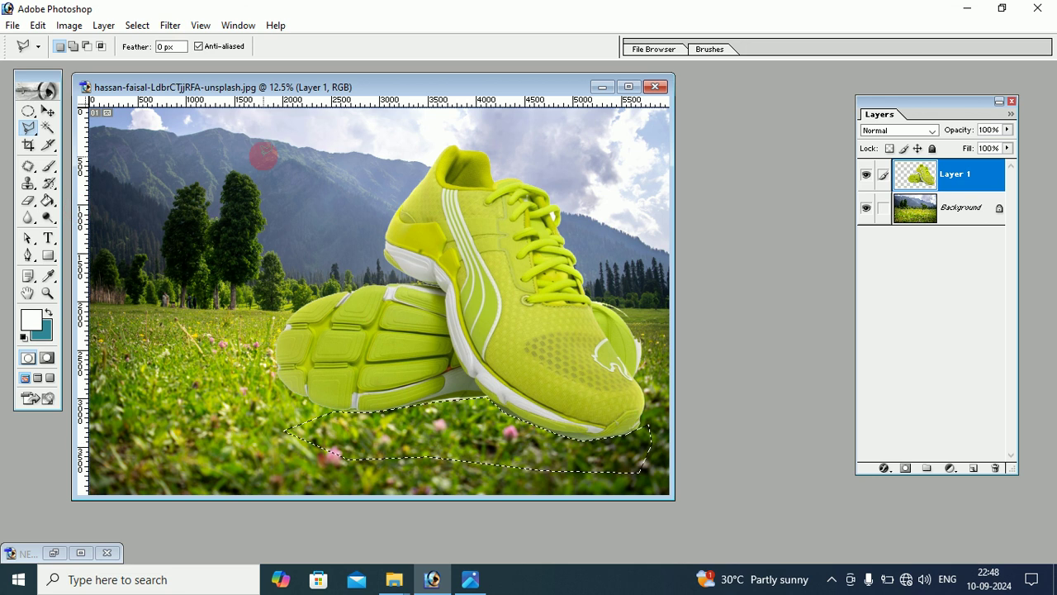
left_click(137, 26)
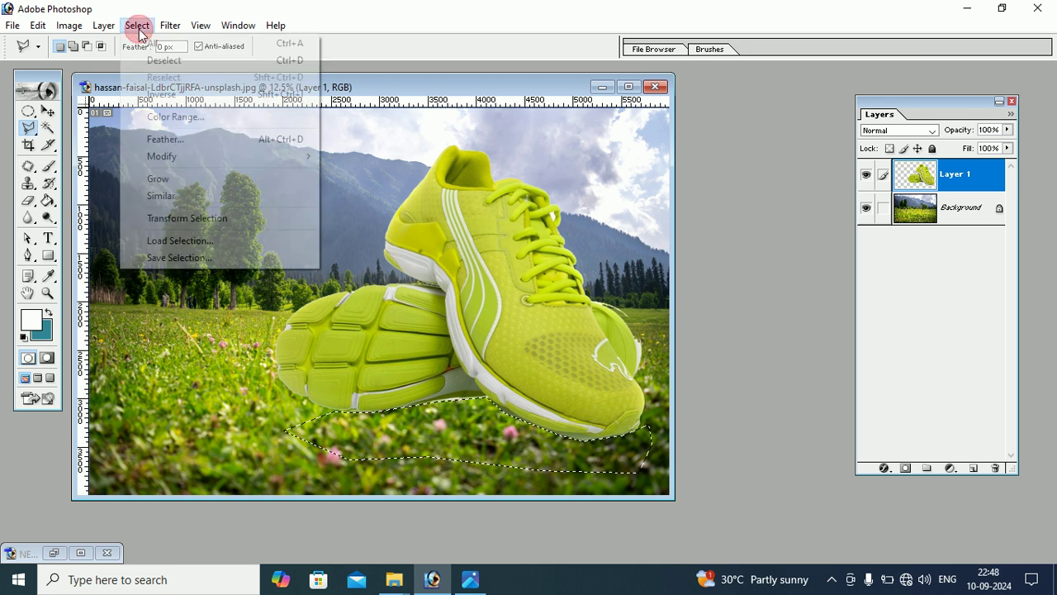
left_click(154, 59)
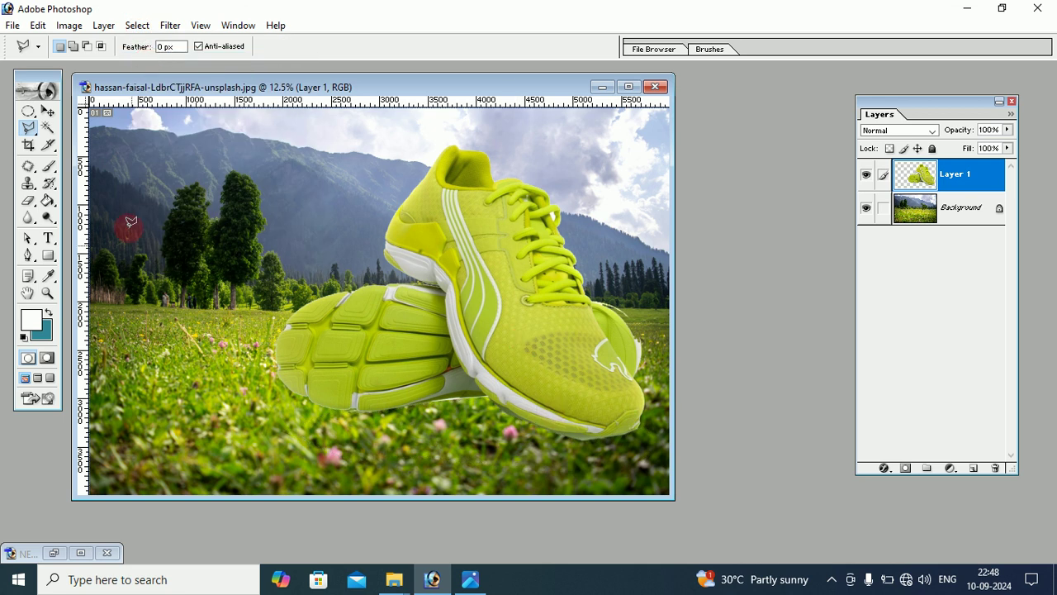
Drag the sneakers layer down and slightly right so the shoes sit lower in the grass.
left_click(48, 111)
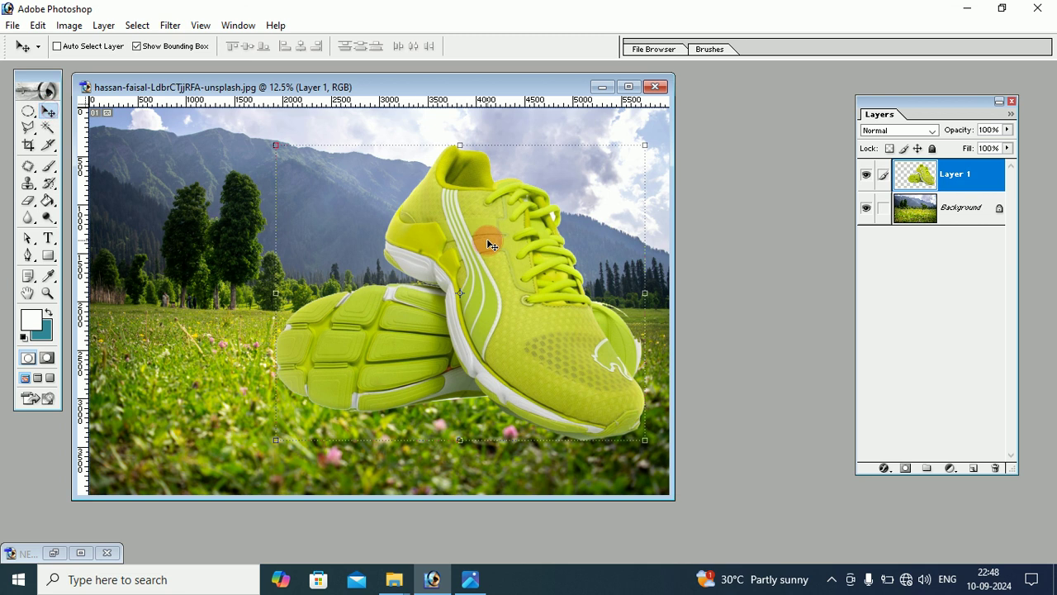
left_click_drag(488, 244, 492, 272)
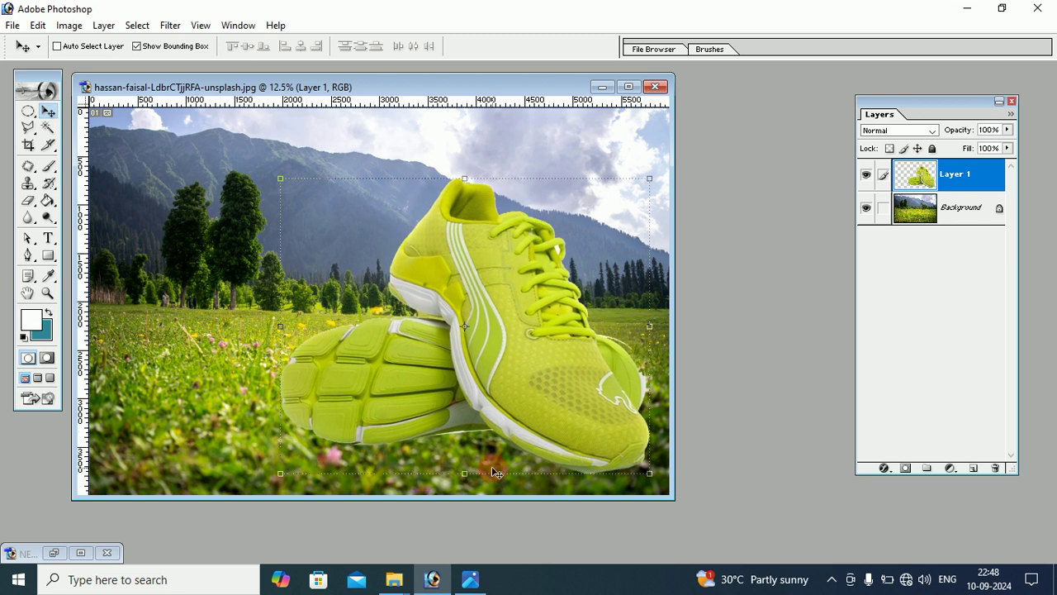
left_click_drag(439, 272, 447, 288)
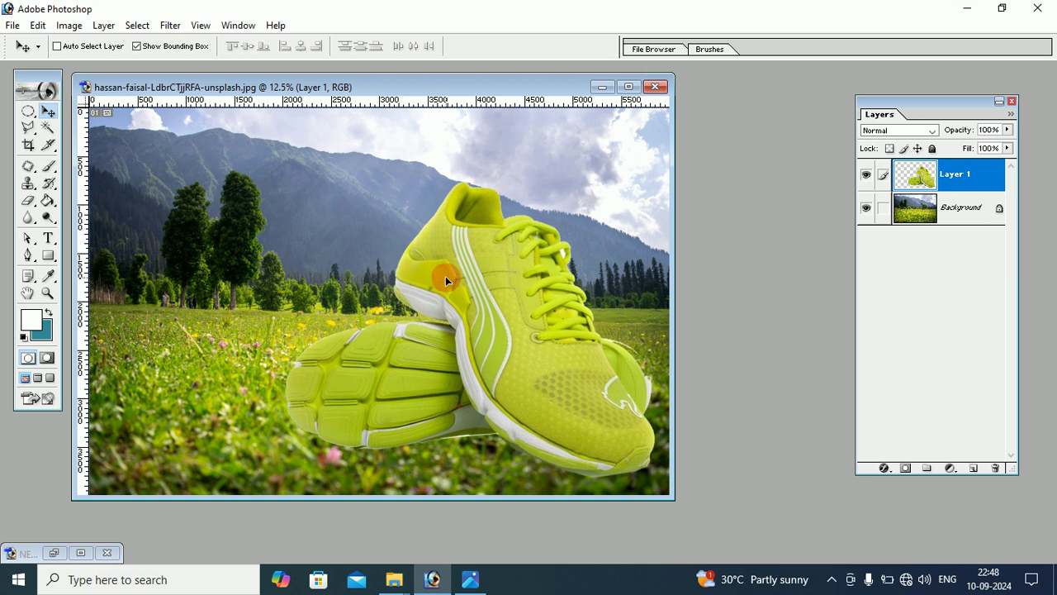
Bring up NEW SHOES copy.jpg in Windows Photos as a reference.
key("ctrl+t")
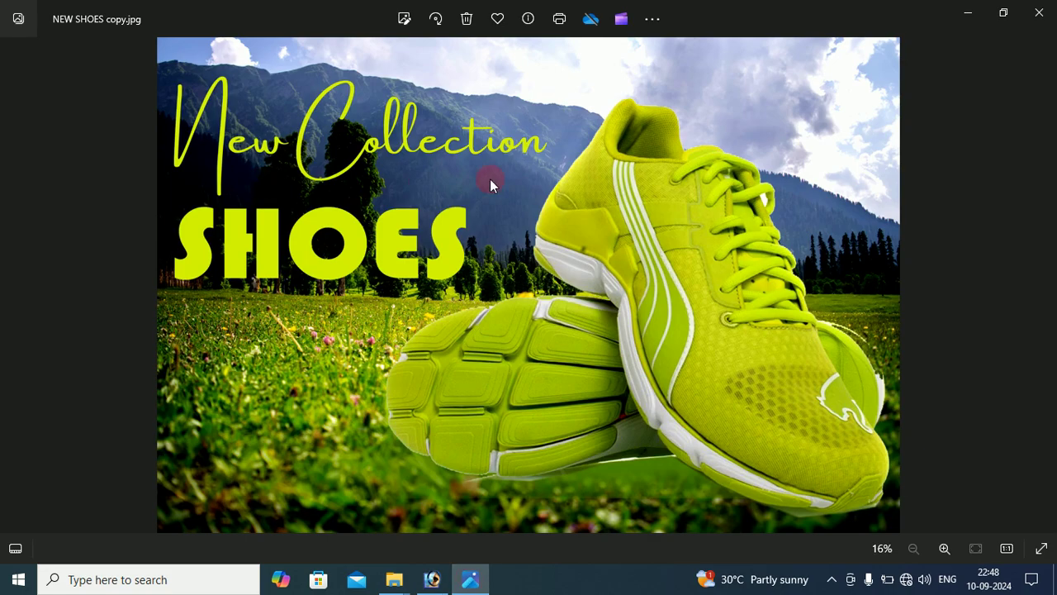
Return to Photoshop, add a new layer and start a text box in the Amsterdam font.
left_click(969, 13)
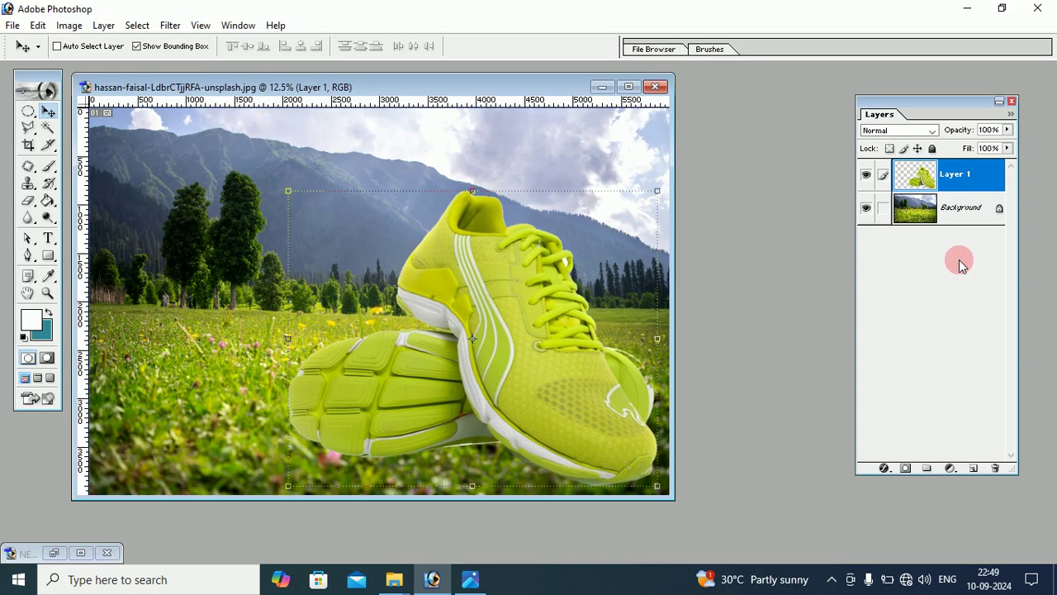
left_click(973, 469)
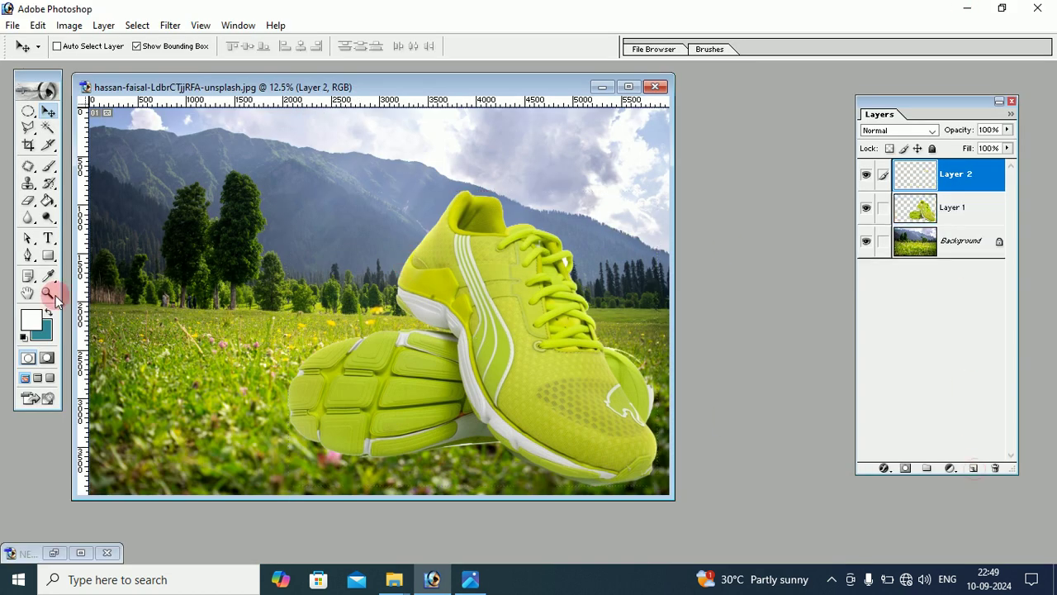
left_click(49, 238)
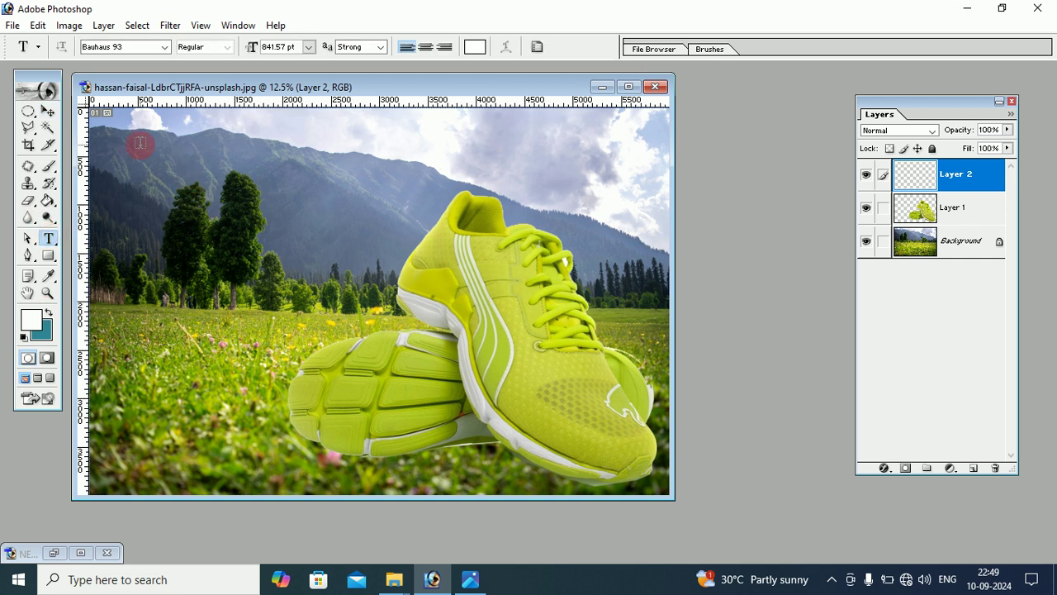
left_click(204, 174)
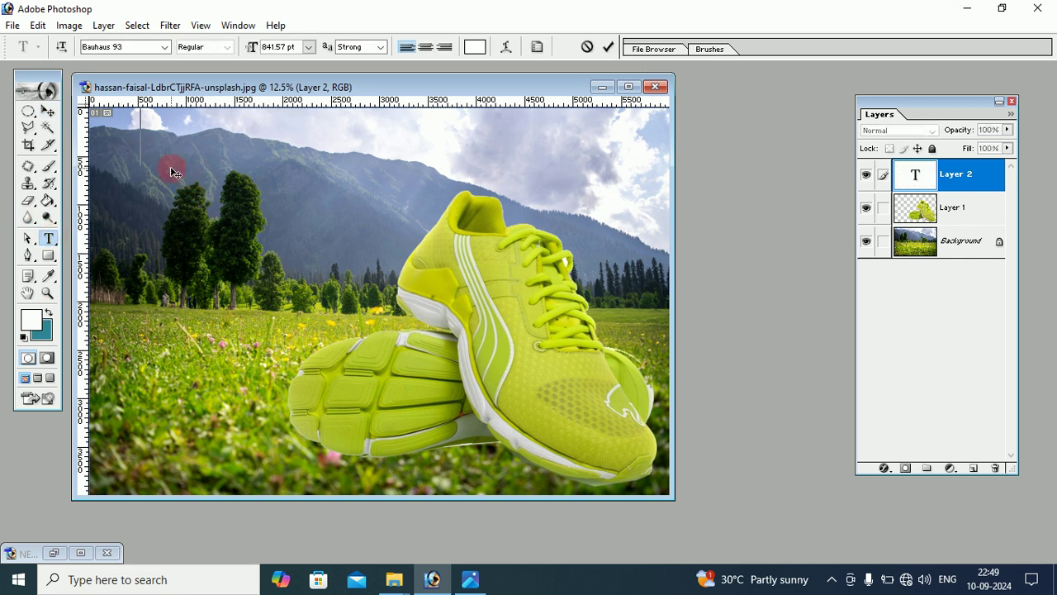
left_click(168, 47)
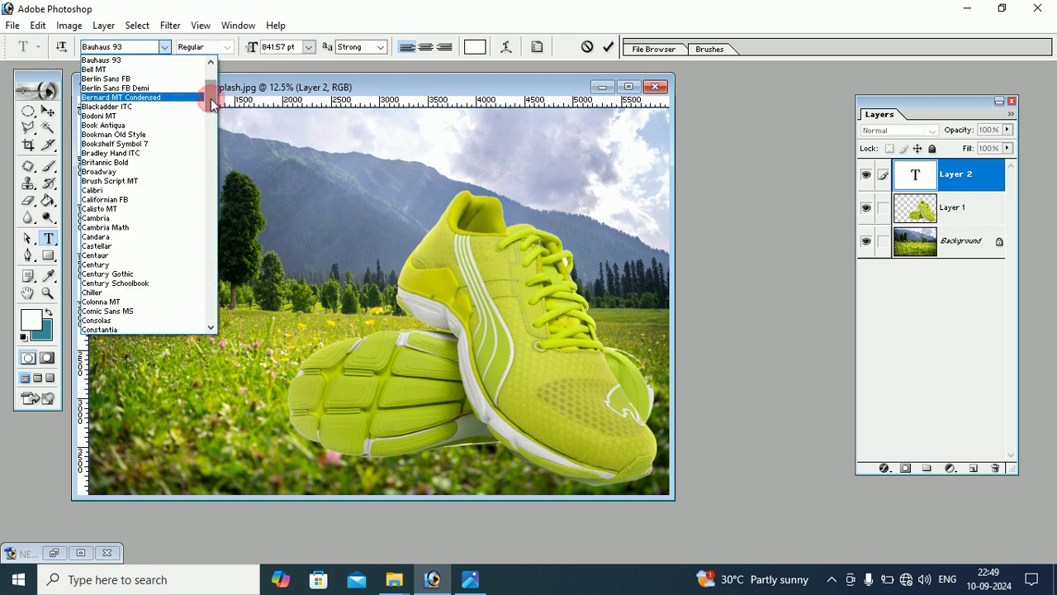
scroll(211, 99, "up", 2)
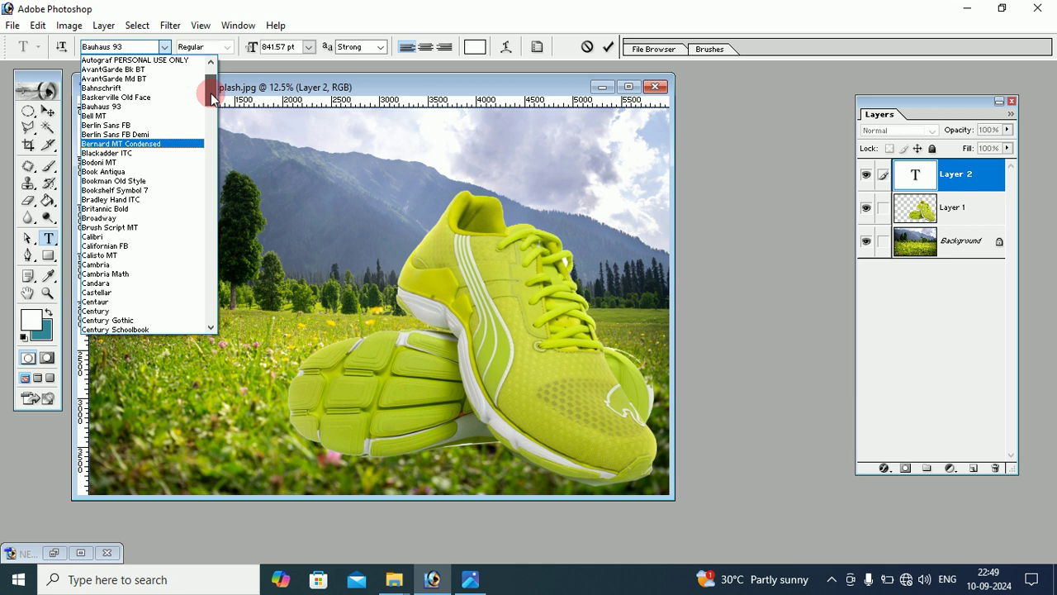
scroll(211, 92, "up", 1)
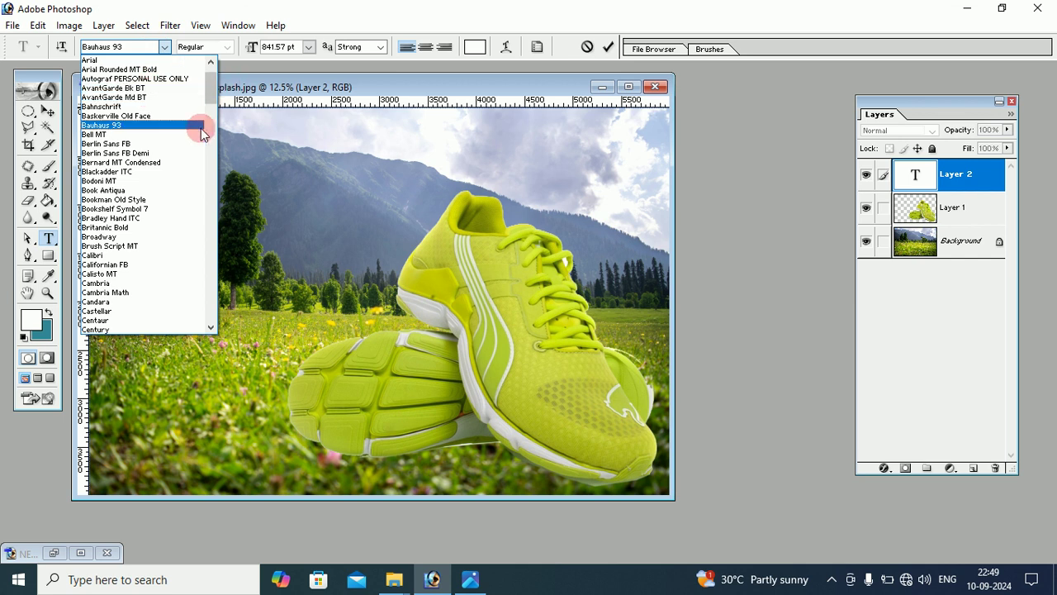
scroll(207, 99, "up", 5)
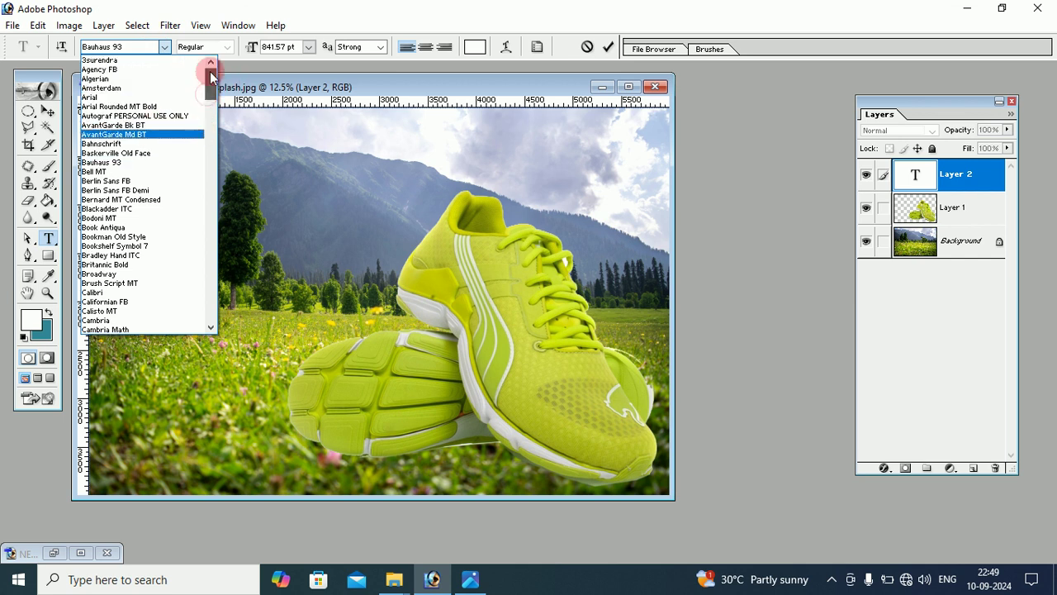
left_click(134, 87)
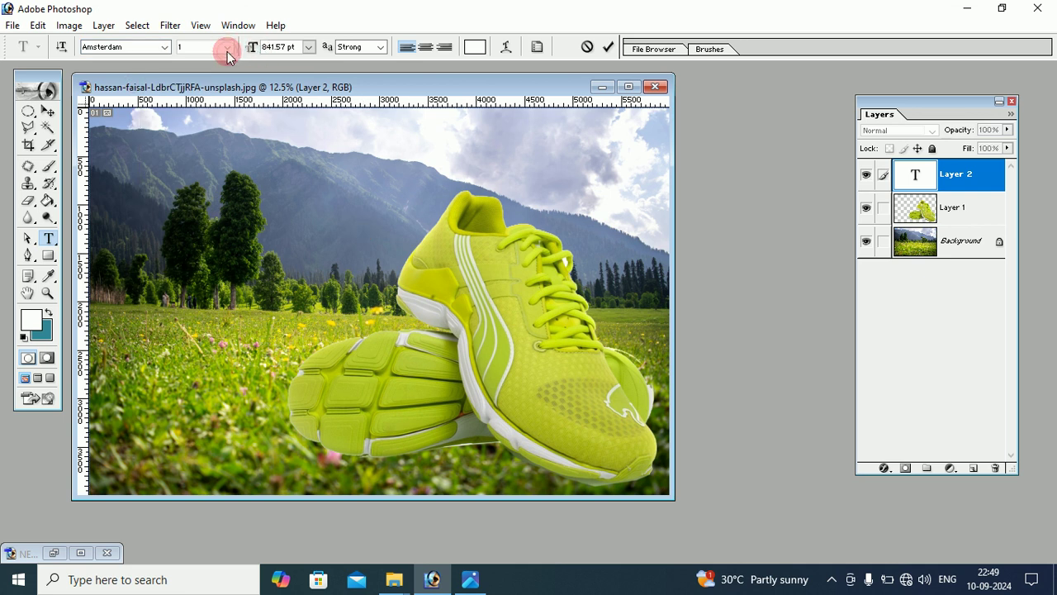
Restart the text box at the top-left in Arial and type 'New Collection'.
left_click(48, 110)
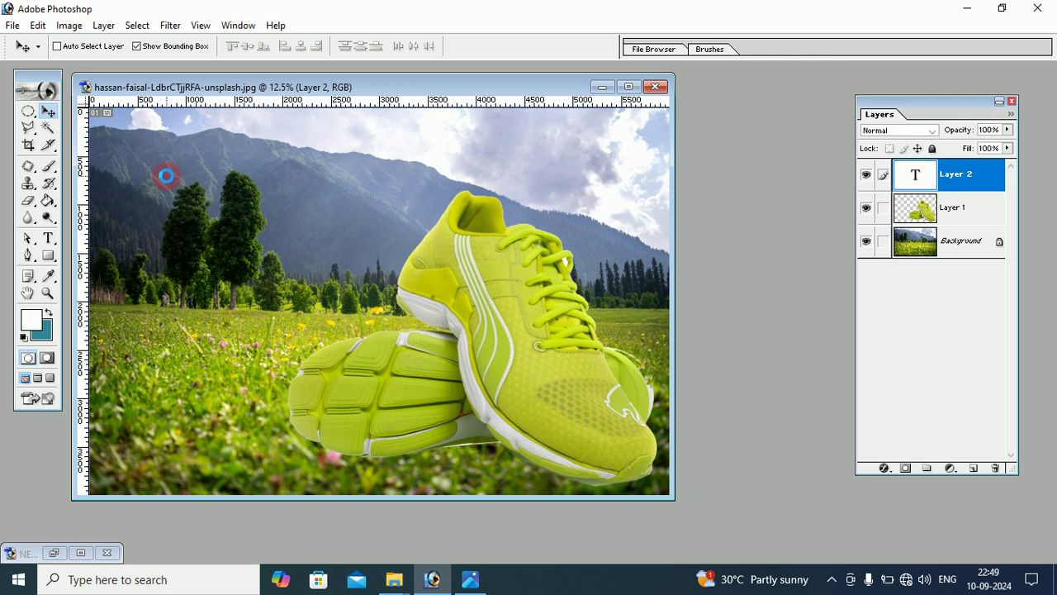
left_click(48, 238)
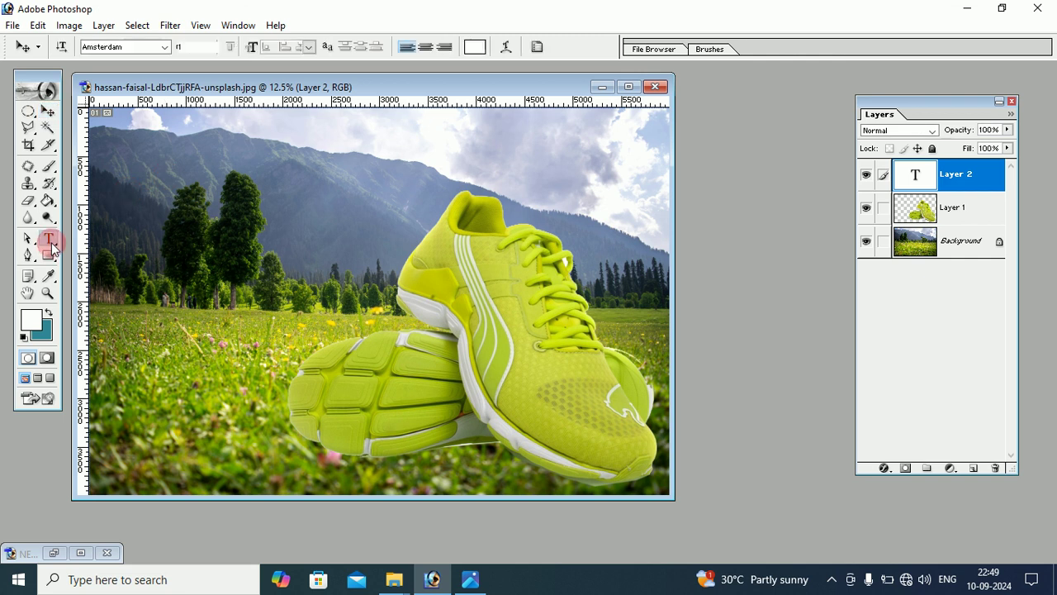
left_click(188, 178)
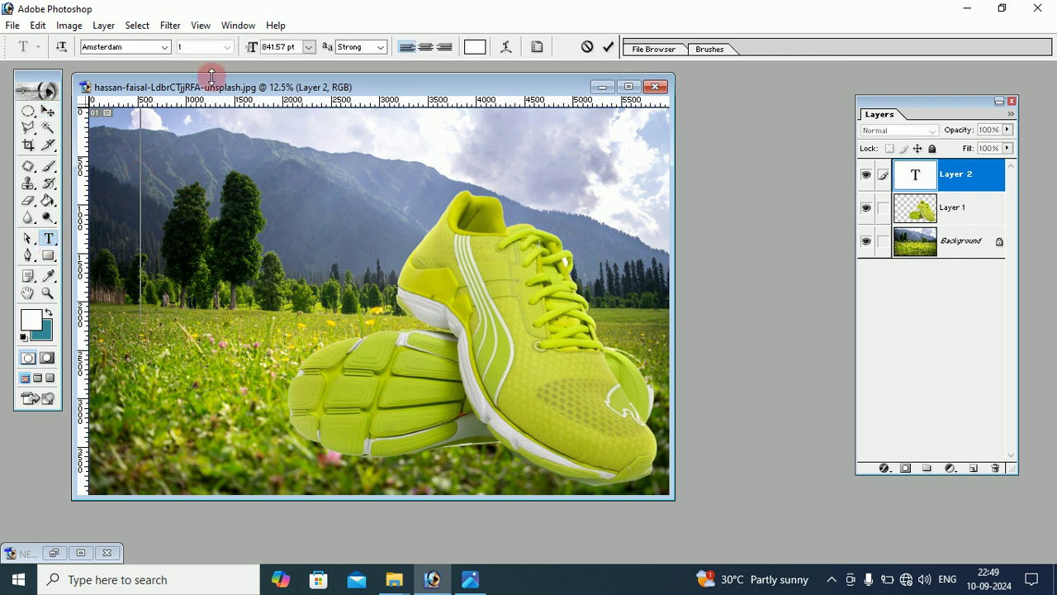
left_click(164, 48)
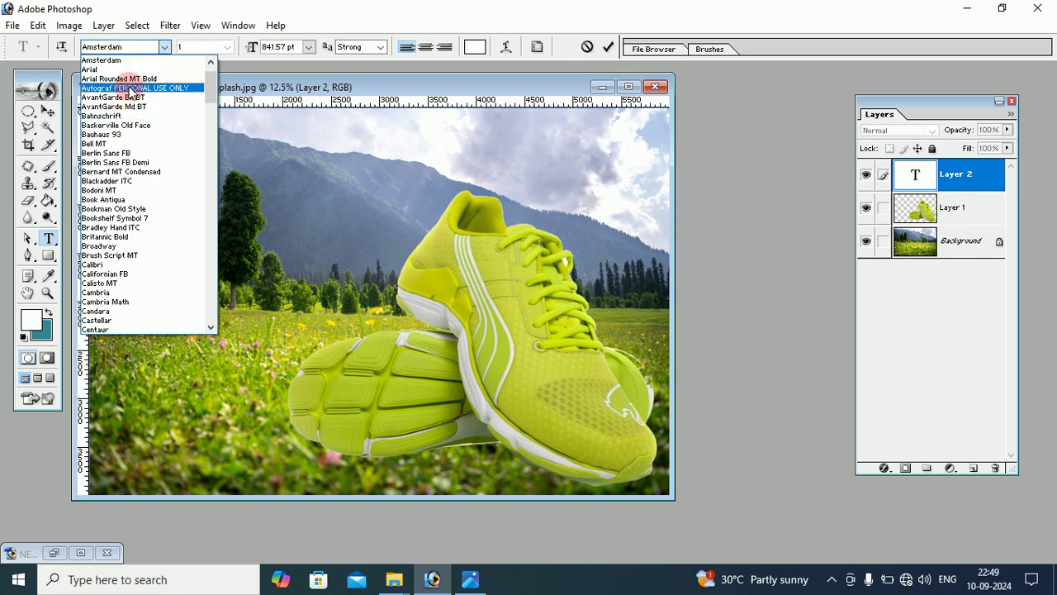
left_click(115, 70)
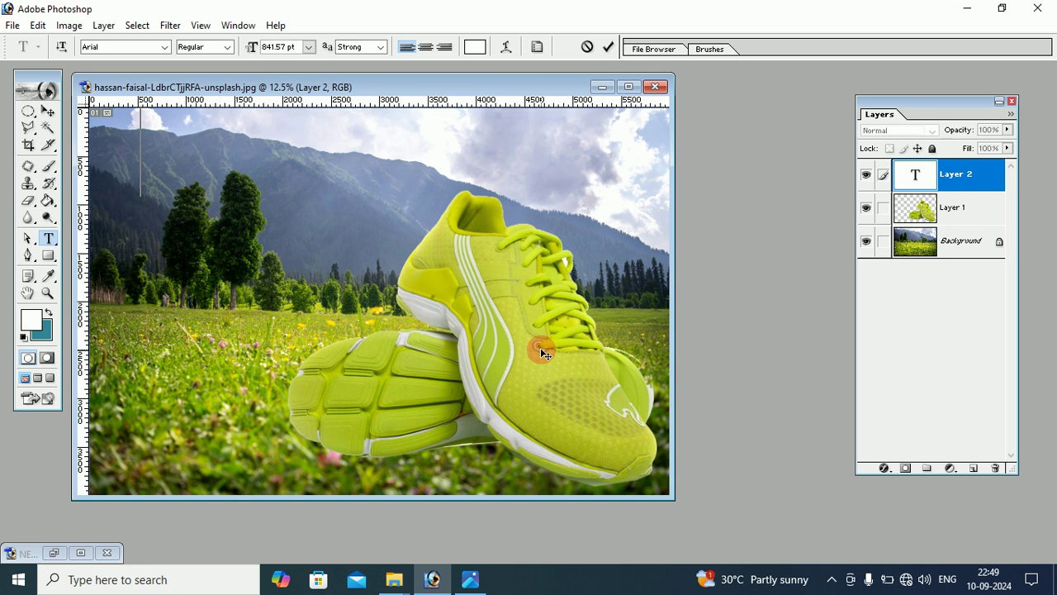
type("New Coll")
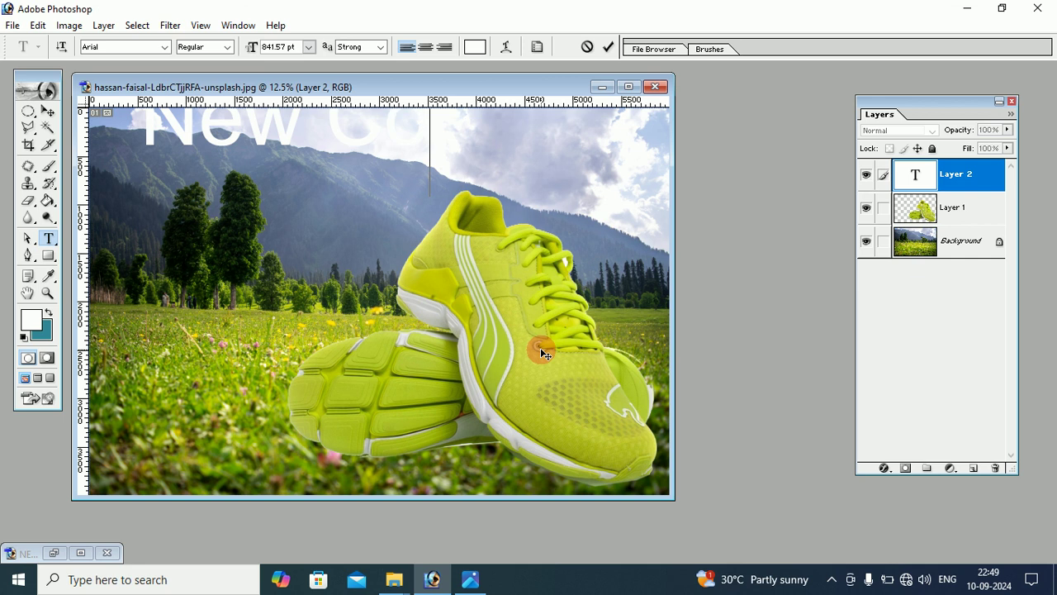
type("ect")
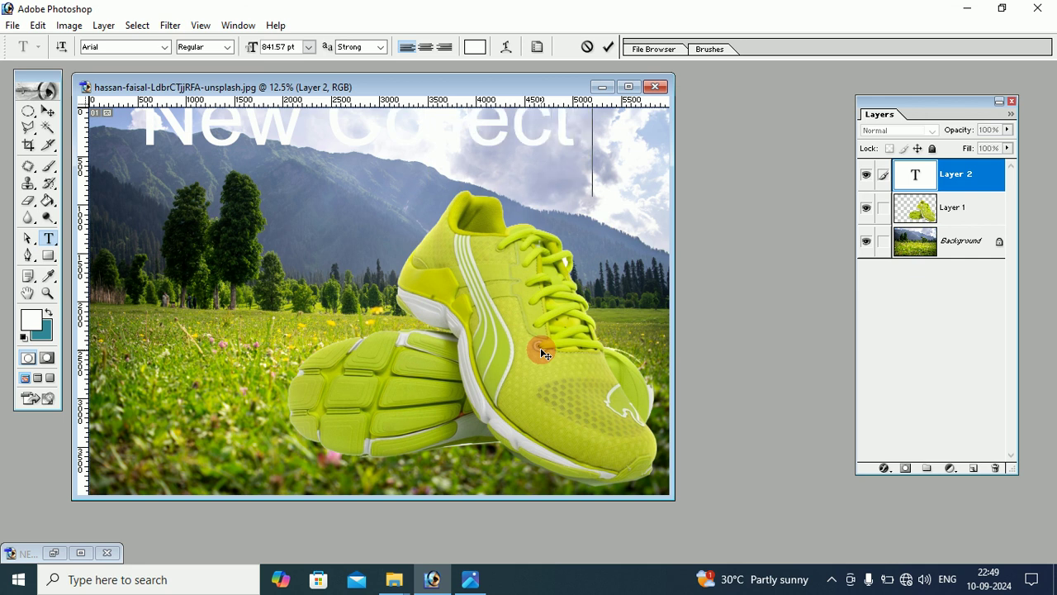
type("ion")
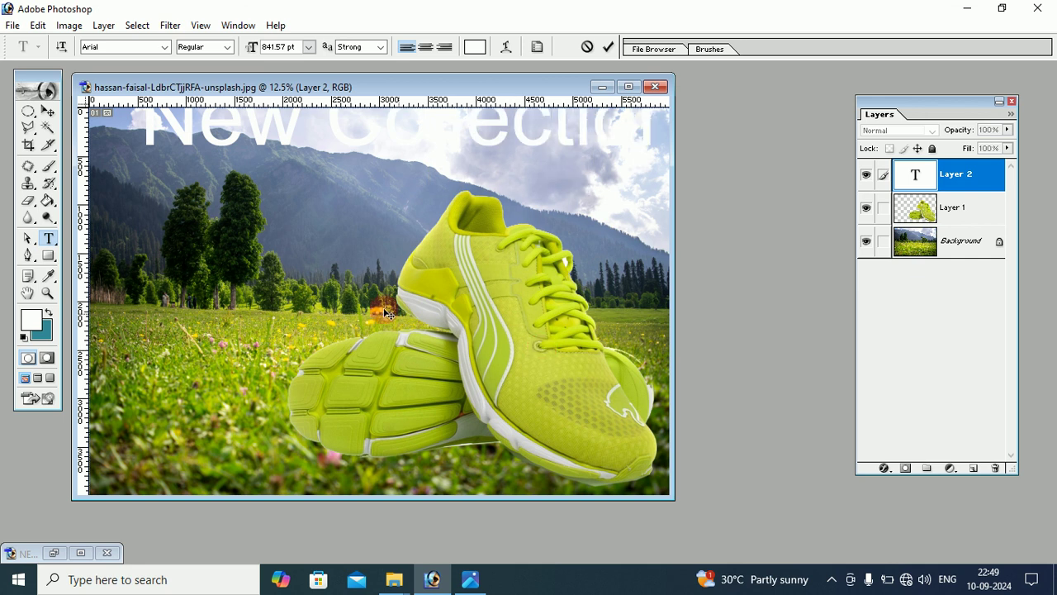
Scale the New Collection heading down to 468.15 pt and place it in the upper-left sky.
left_click(47, 110)
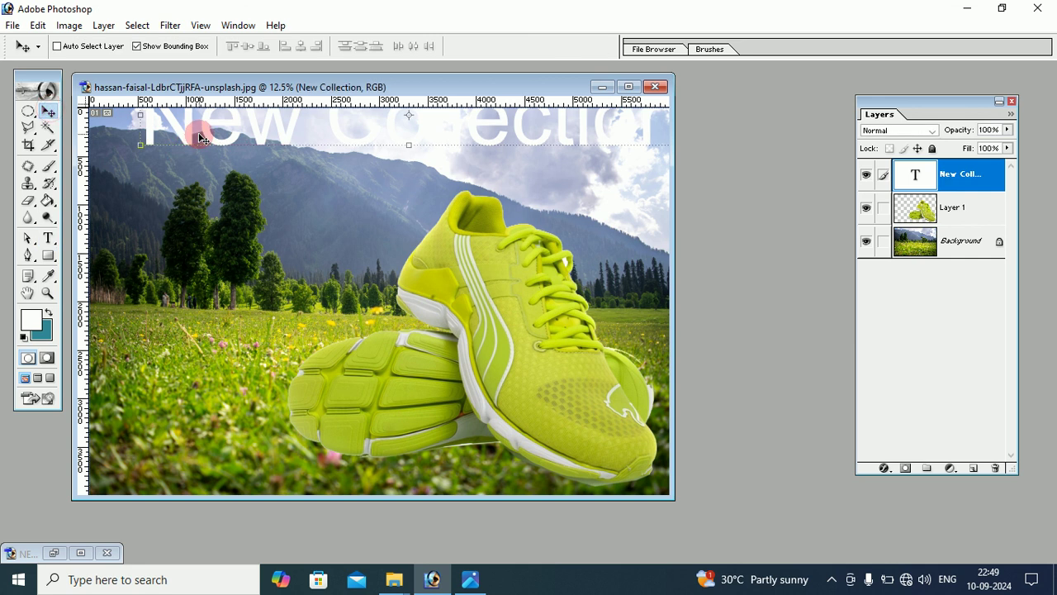
left_click_drag(169, 122, 165, 185)
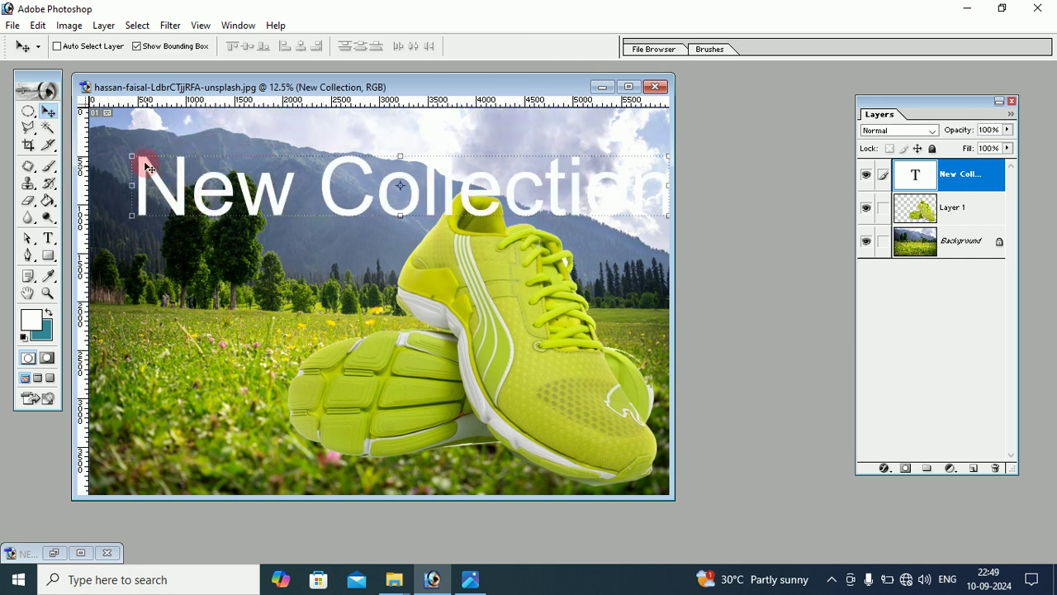
mouse_move(133, 151)
left_mouse_down()
mouse_move(406, 158)
mouse_move(484, 182)
left_mouse_up()
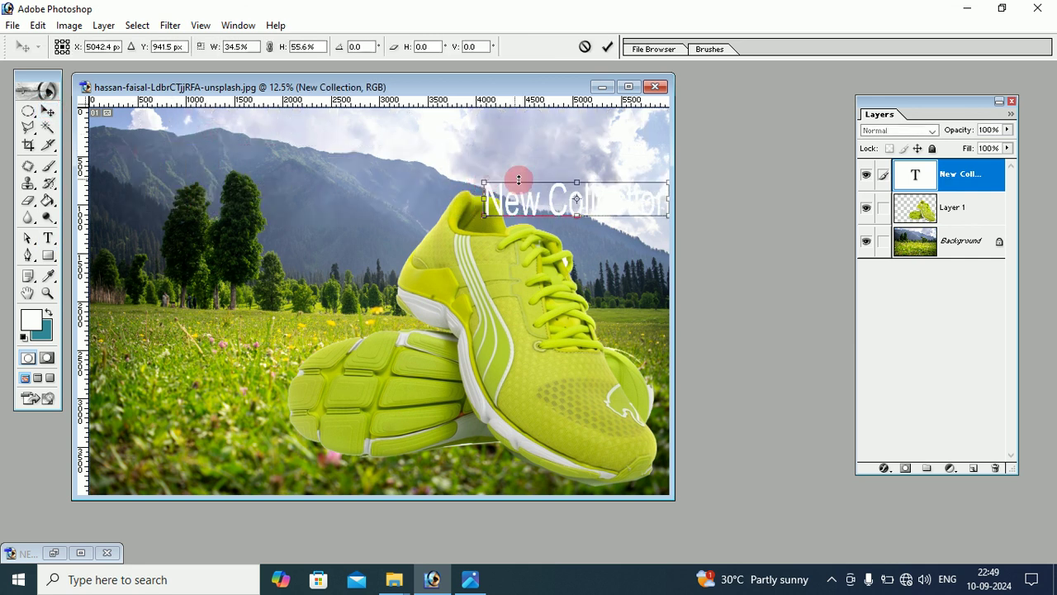
left_click_drag(632, 206, 266, 158)
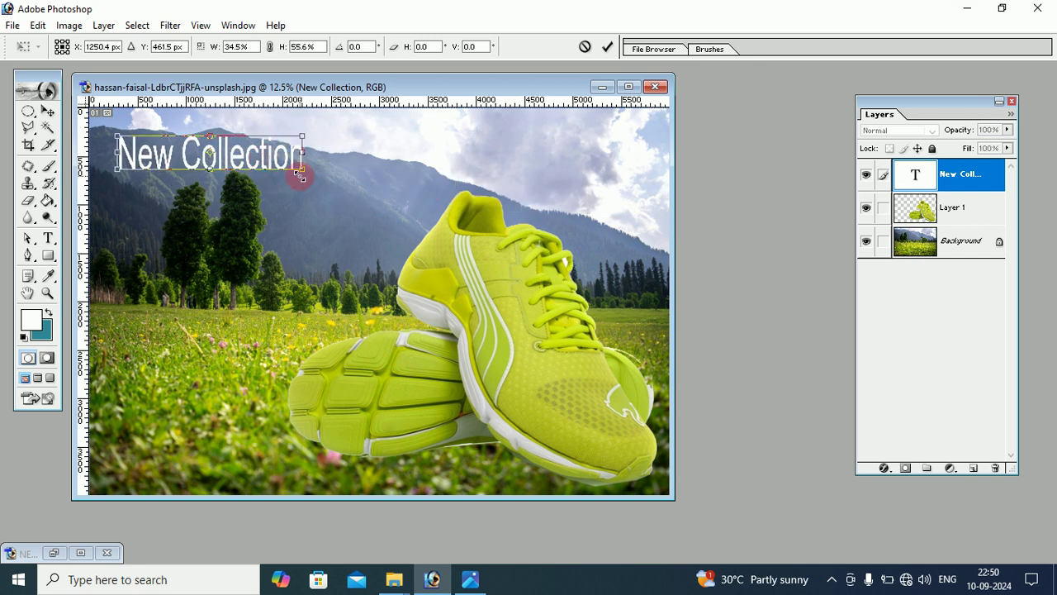
left_click_drag(303, 173, 328, 169)
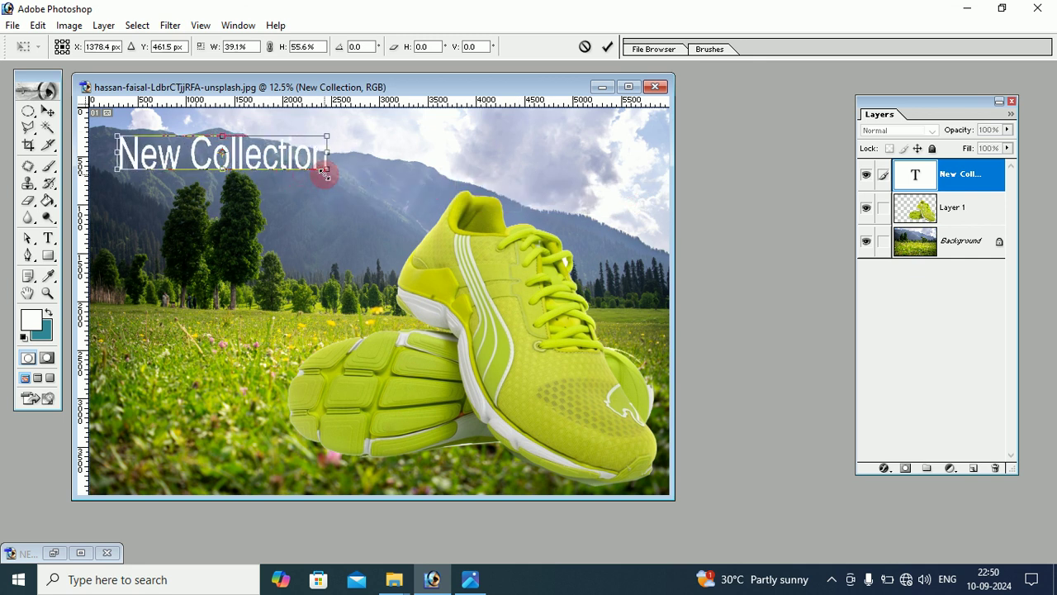
left_click(47, 111)
left_click(474, 229)
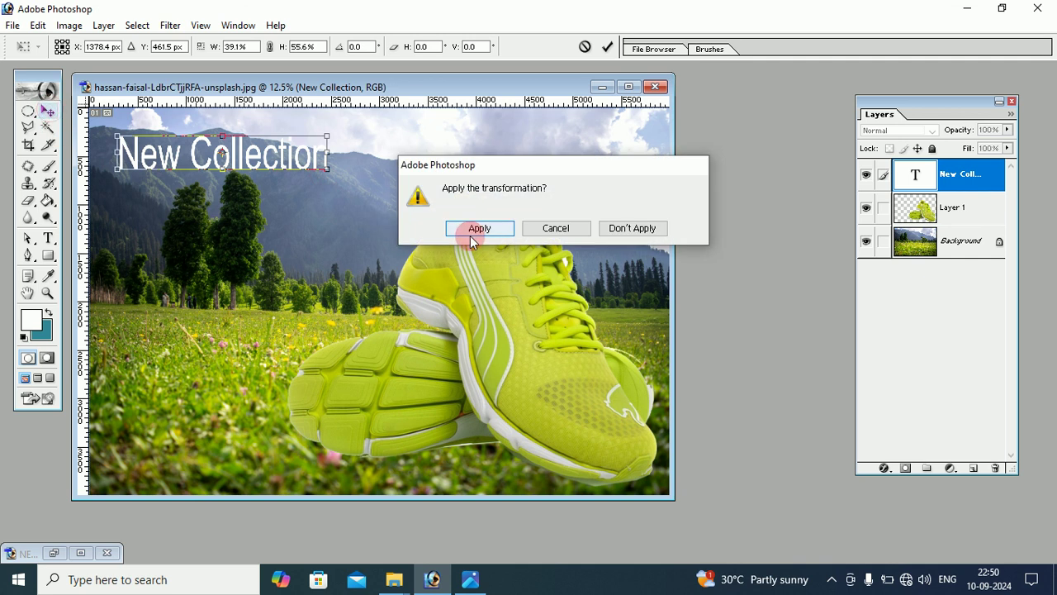
left_click(47, 237)
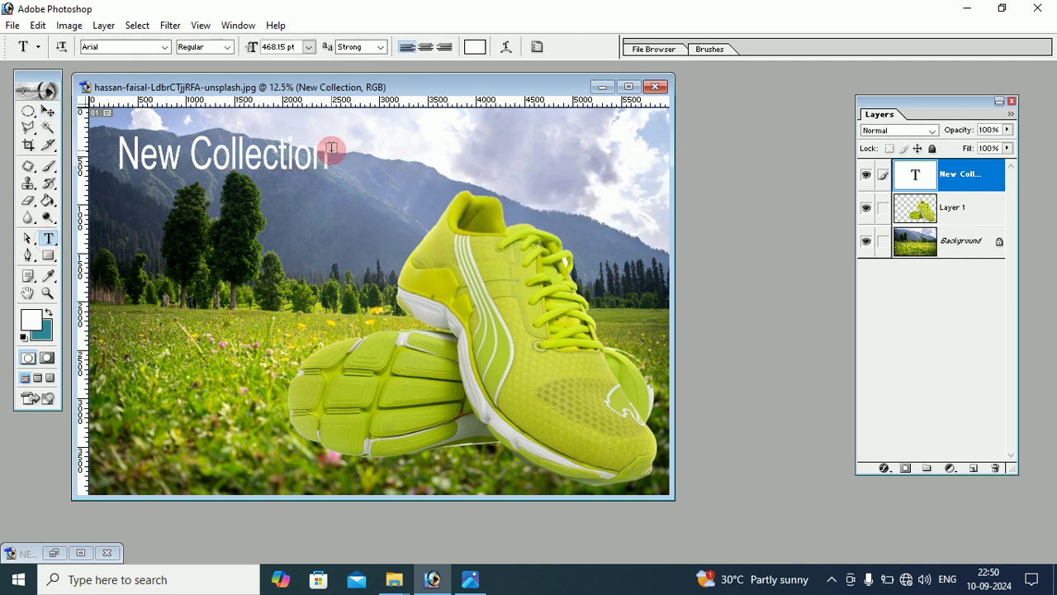
Change the New Collection heading font to Amsterdam script and move it slightly lower.
left_click(331, 150)
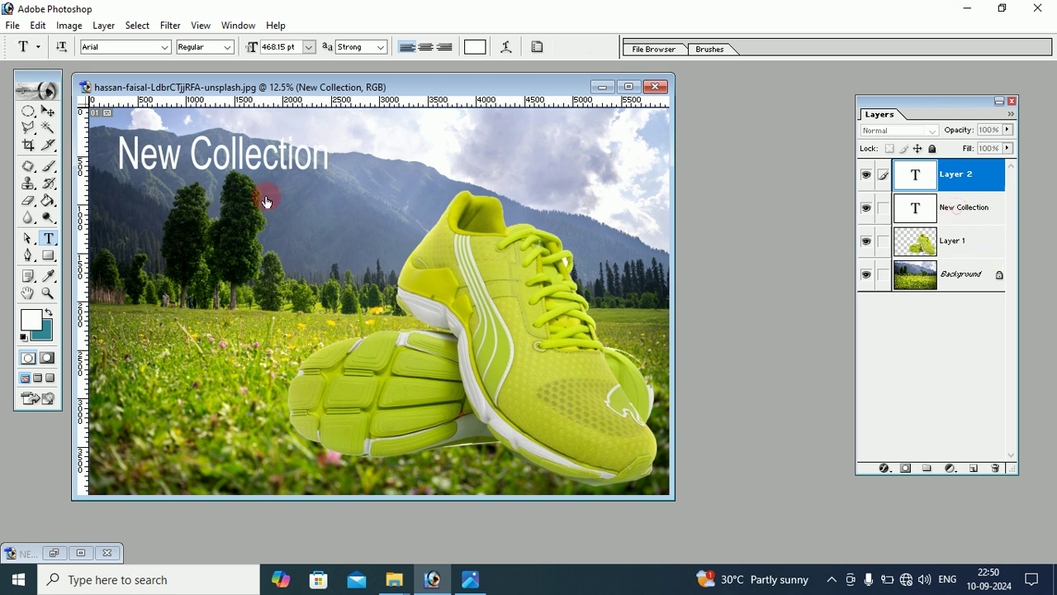
left_click(126, 149)
left_click_drag(120, 159, 339, 169)
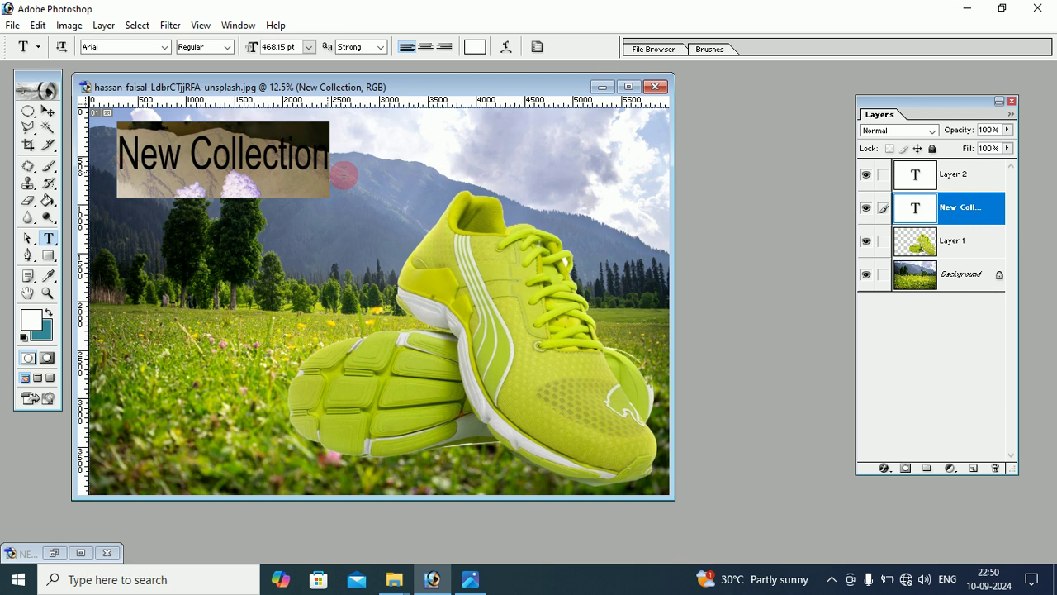
left_click(165, 46)
scroll(214, 89, "up", 2)
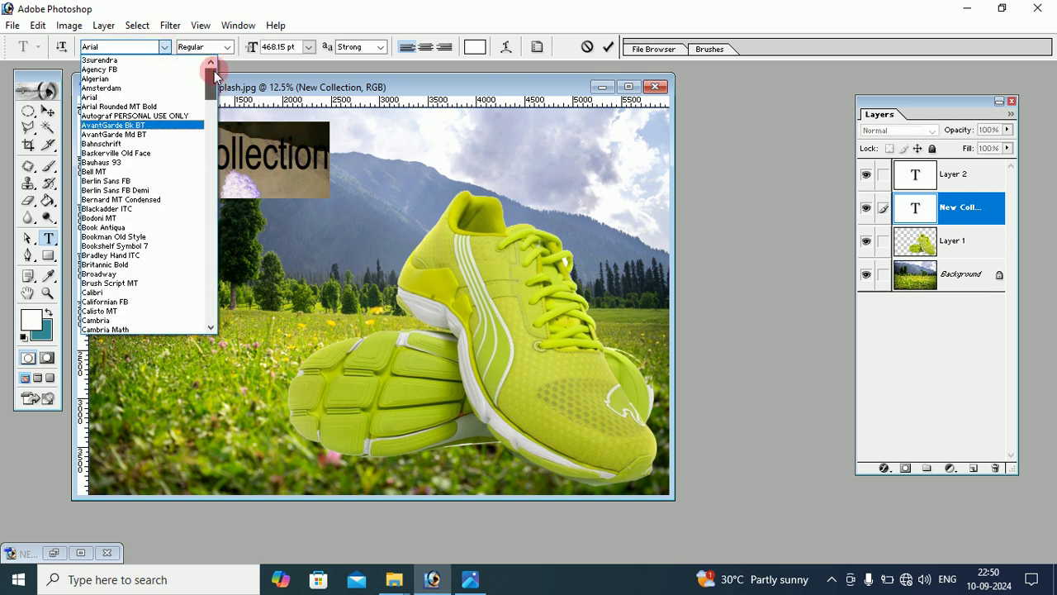
left_click(152, 86)
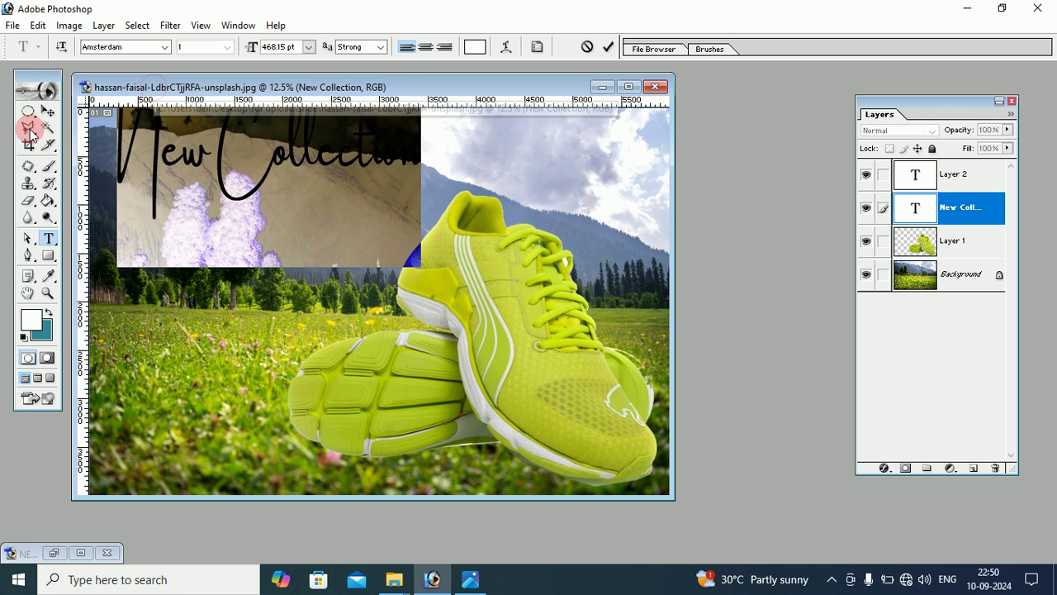
left_click(48, 110)
left_click_drag(282, 171, 295, 208)
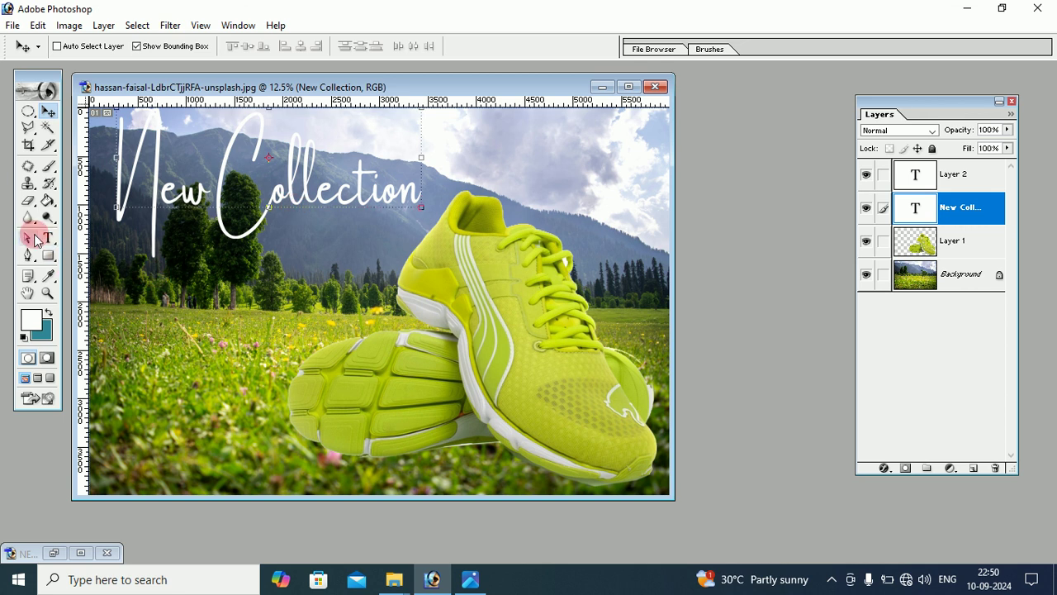
Recolour the New Collection heading green from the Color Picker as a first try.
left_click(49, 275)
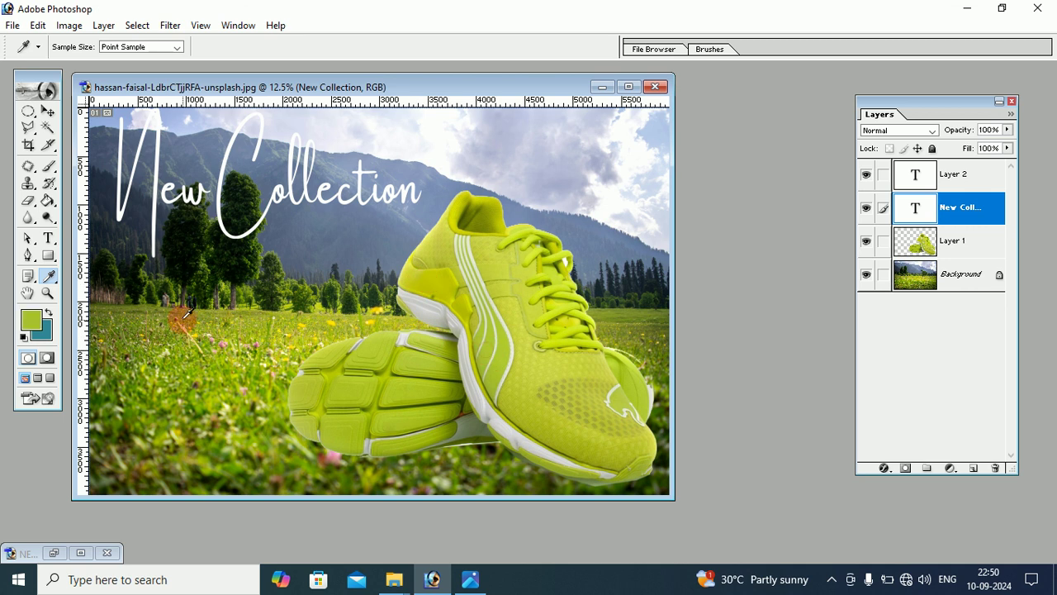
left_click(48, 240)
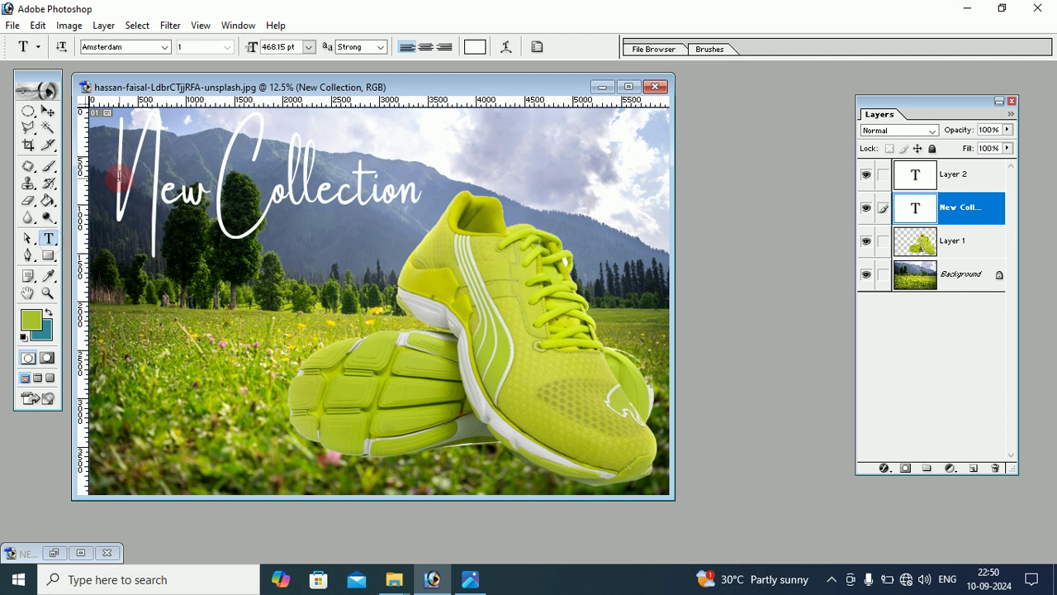
left_click_drag(119, 176, 422, 206)
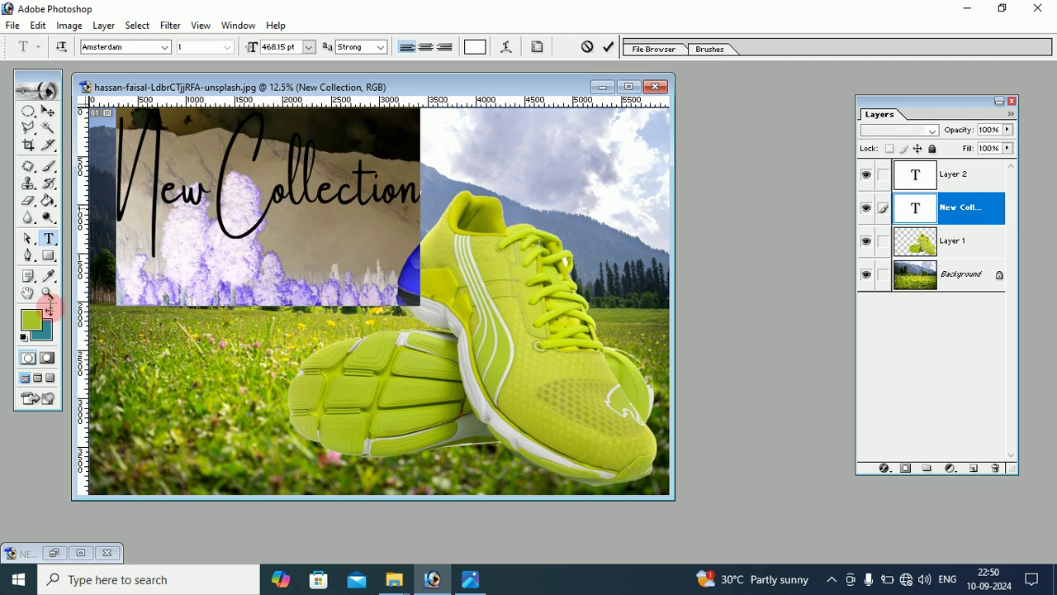
left_click(33, 319)
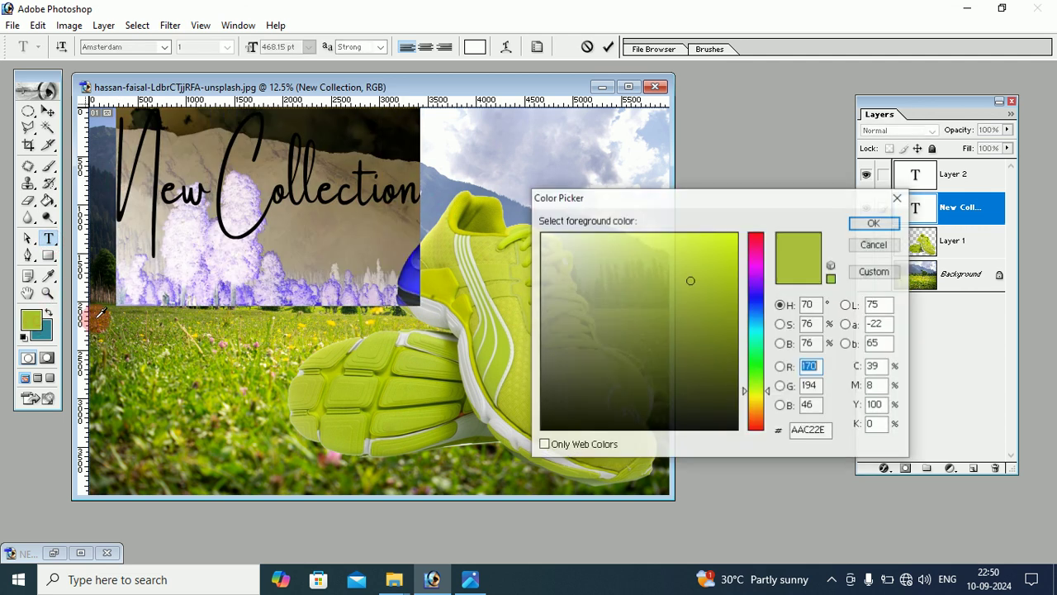
left_click(873, 223)
left_click(48, 110)
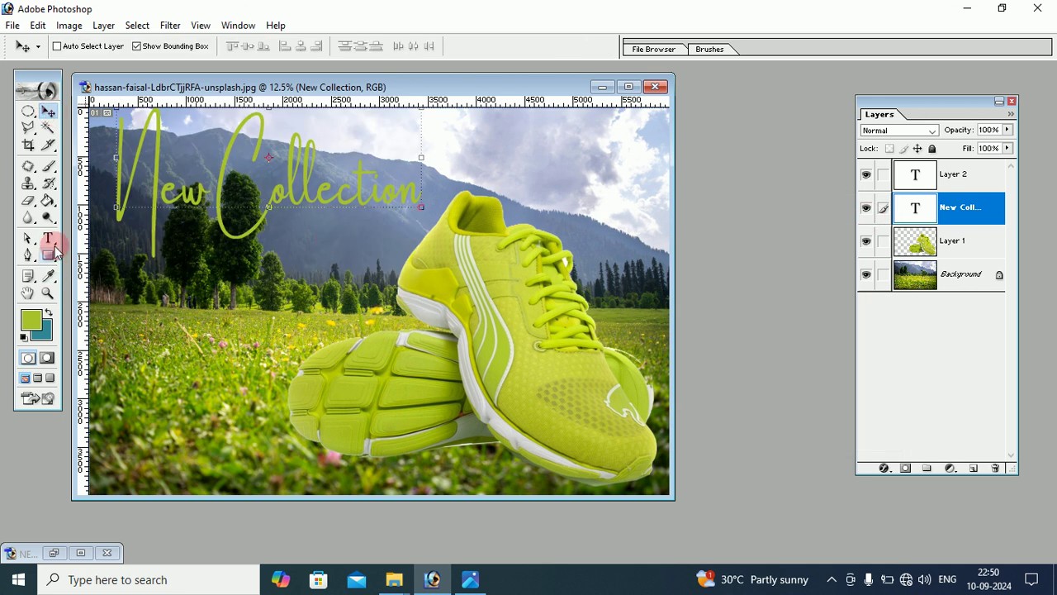
Sample the shoe's colour and recolour the heading a brighter yellow (#D4D528).
left_click(48, 276)
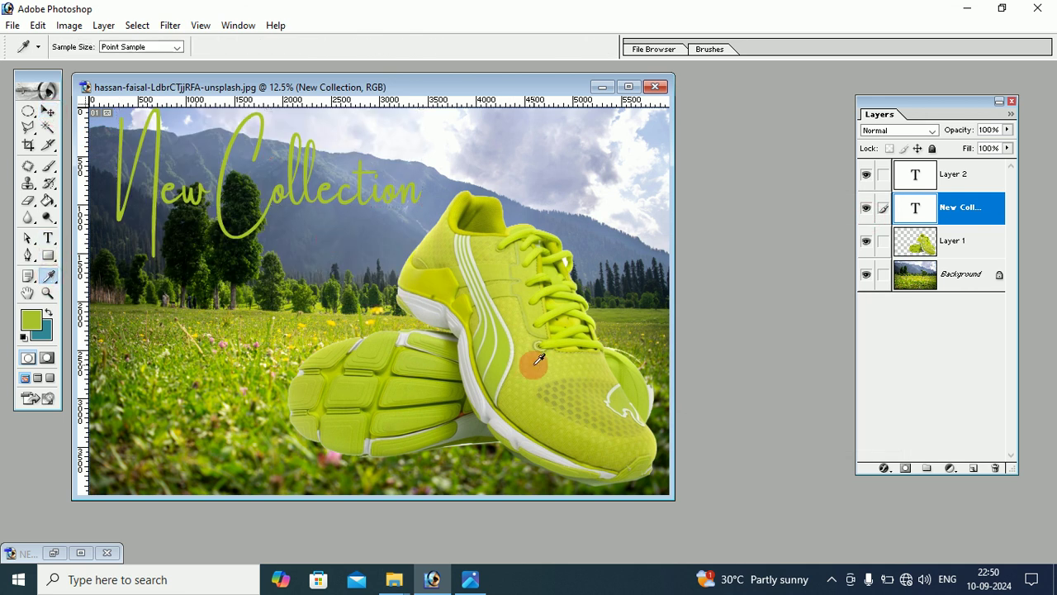
left_click(415, 264)
left_click(48, 238)
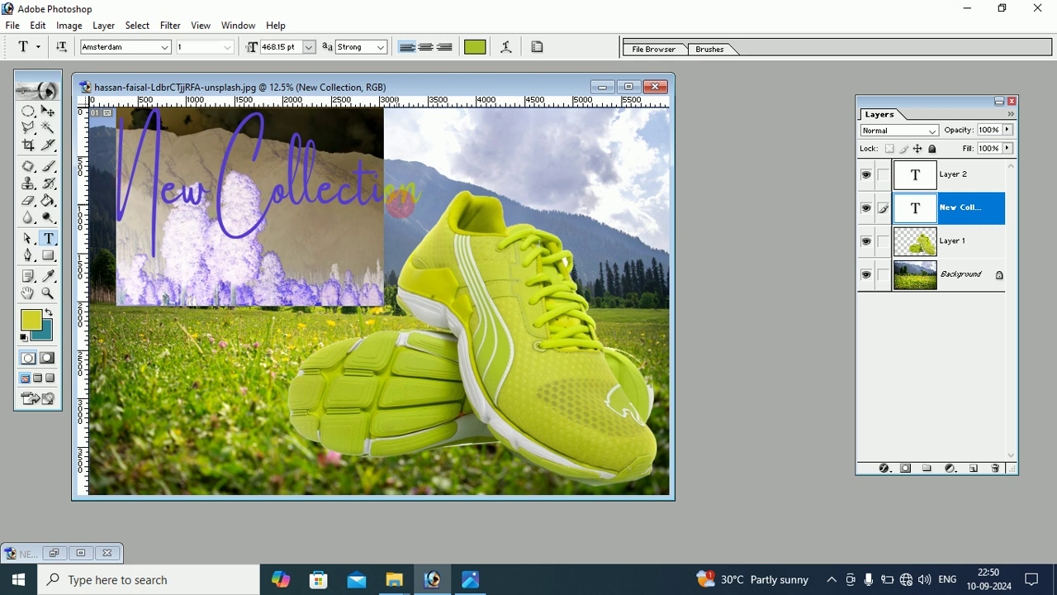
left_click_drag(120, 178, 437, 210)
left_click(29, 320)
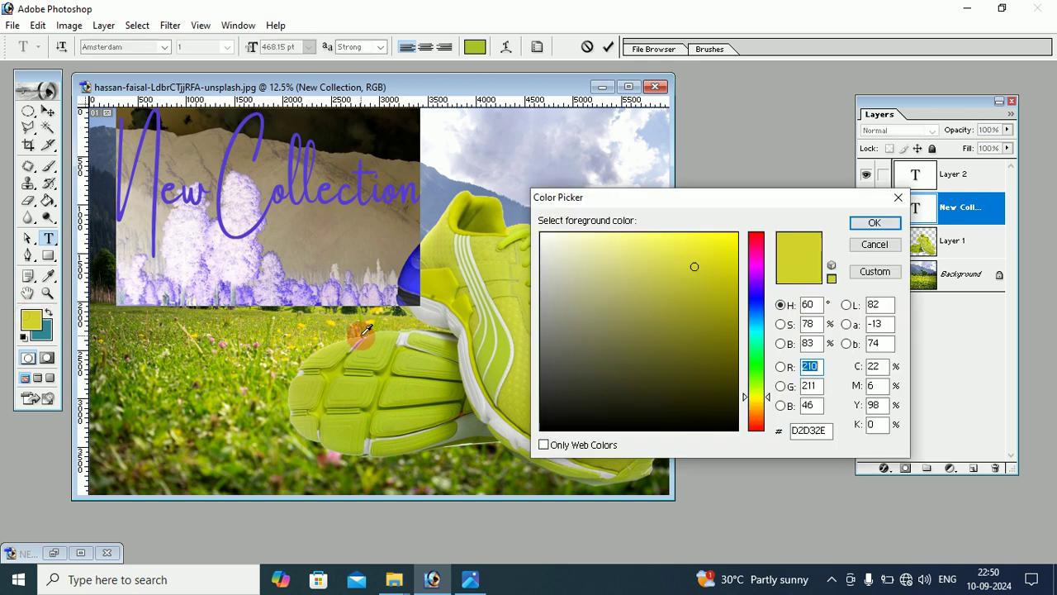
left_click_drag(697, 265, 706, 254)
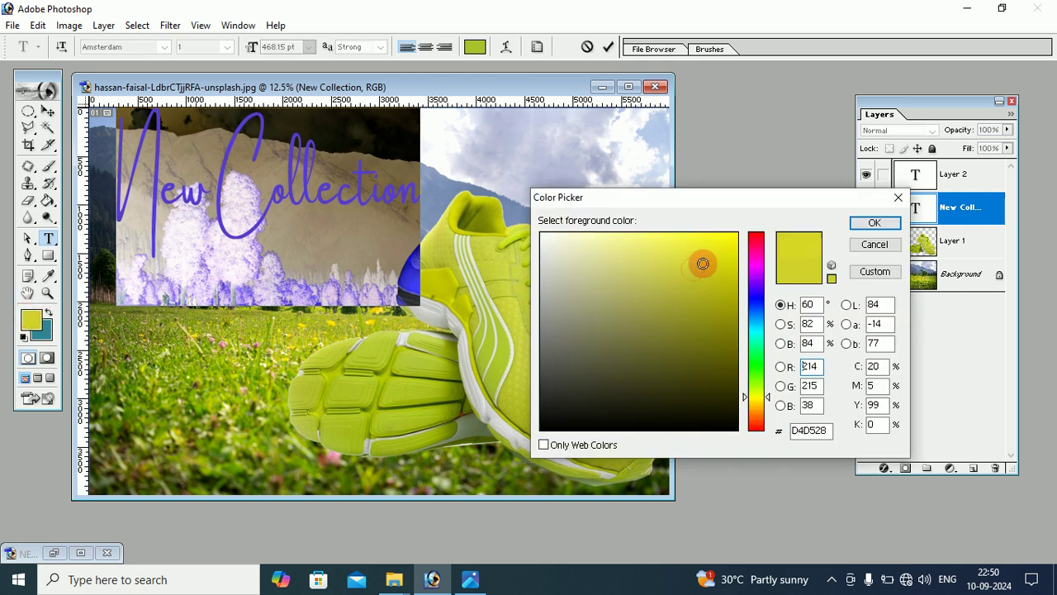
left_click(873, 223)
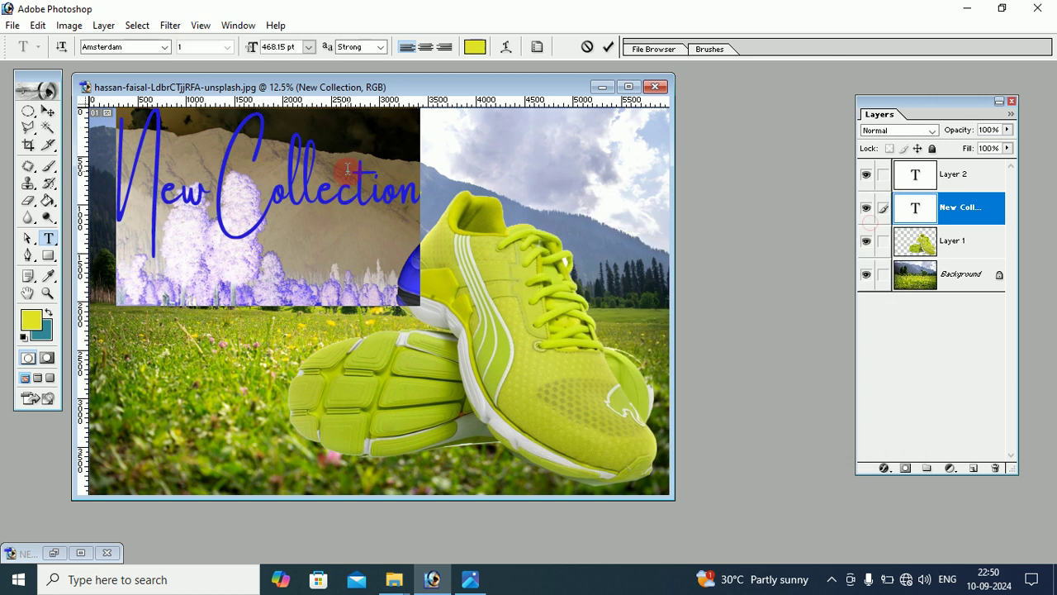
left_click(356, 171)
left_click(48, 110)
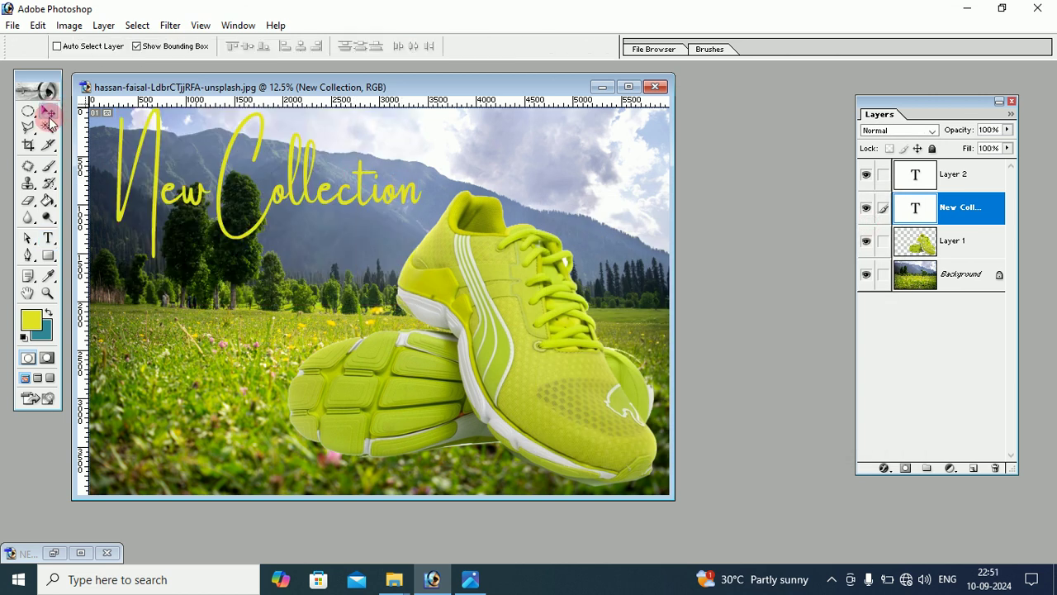
left_click(271, 161)
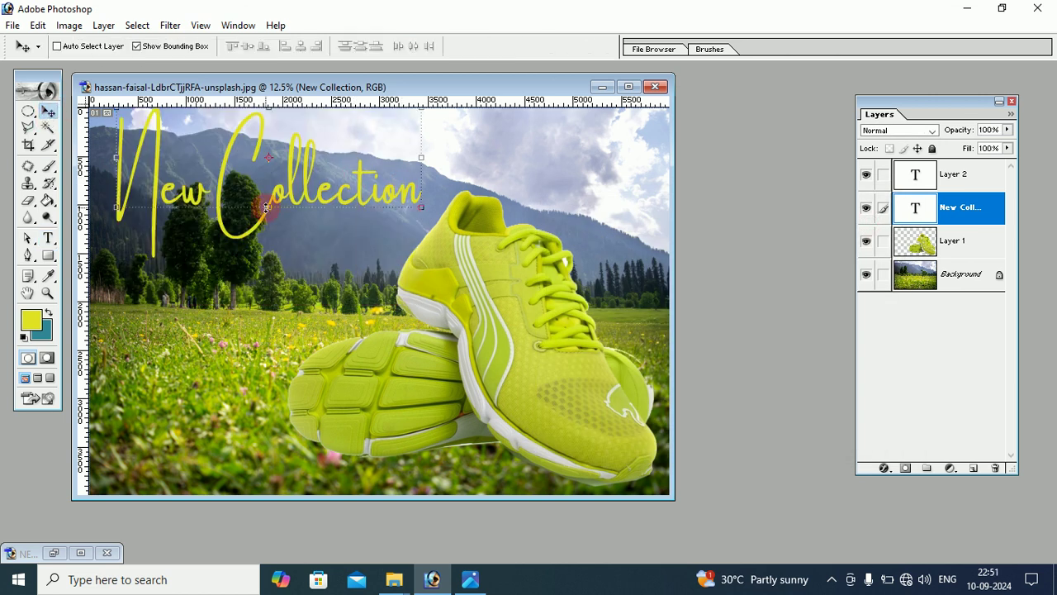
Free-transform the New Collection title taller, move it up slightly and apply.
left_click_drag(272, 212, 269, 228)
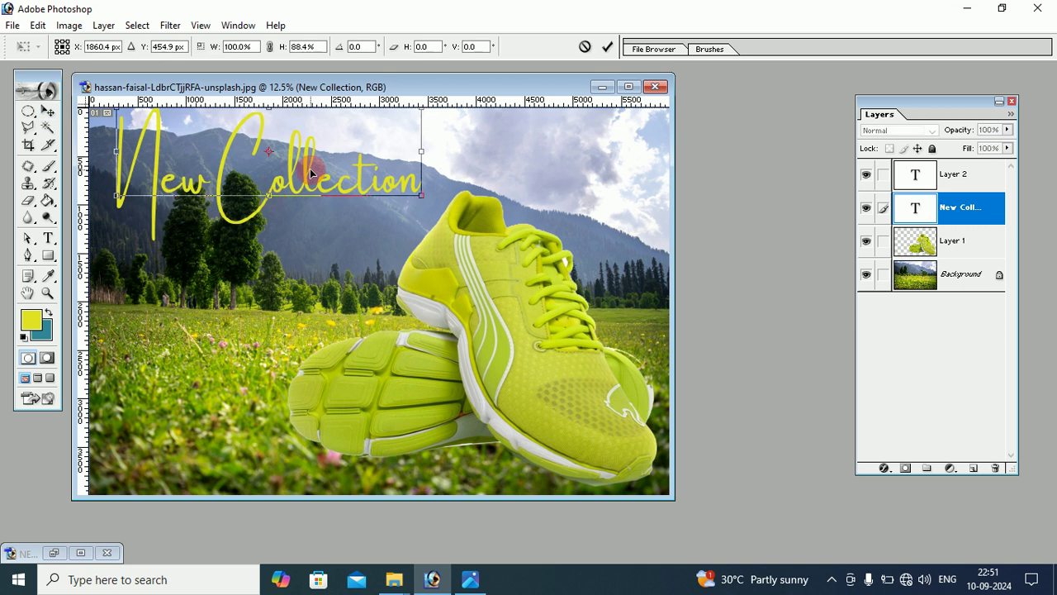
left_click_drag(309, 199, 307, 195)
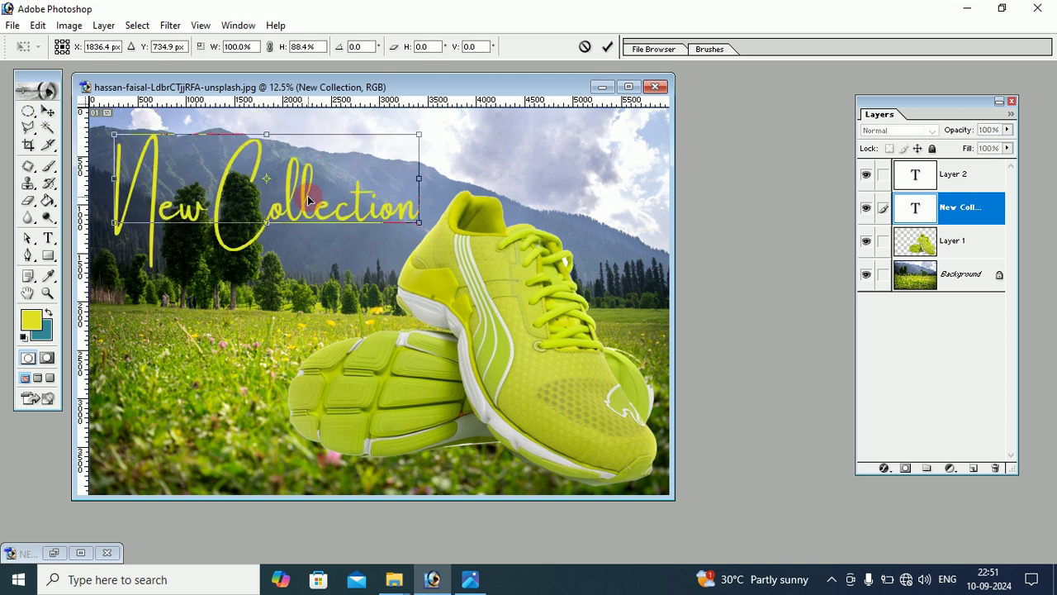
left_click(47, 110)
left_click(477, 228)
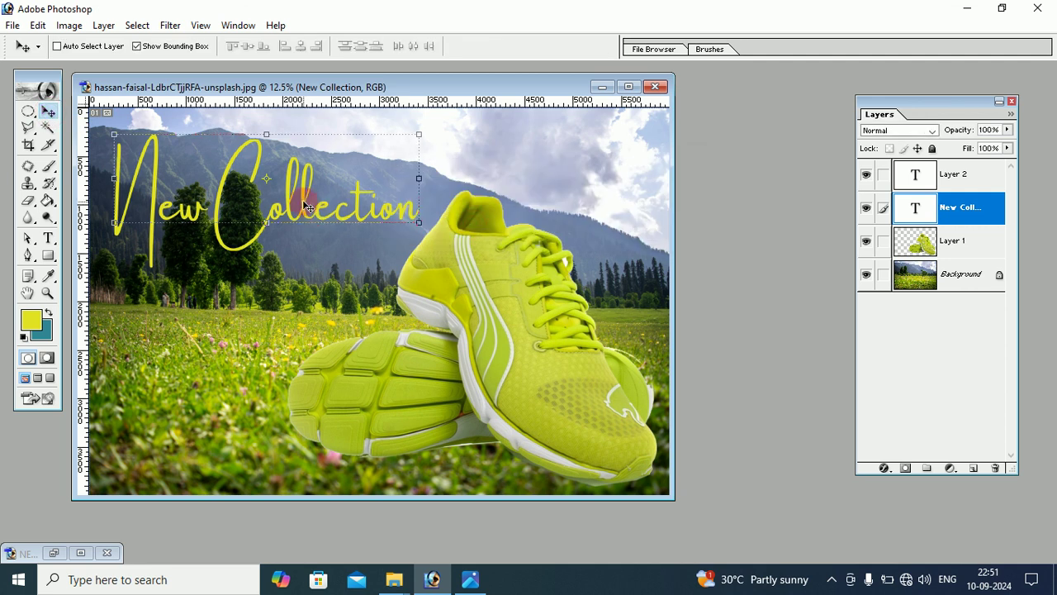
Duplicate the title below, retype the copy as 'SHOE', and compare with NEW SHOES copy.jpg.
left_click_drag(303, 198, 304, 296, "alt")
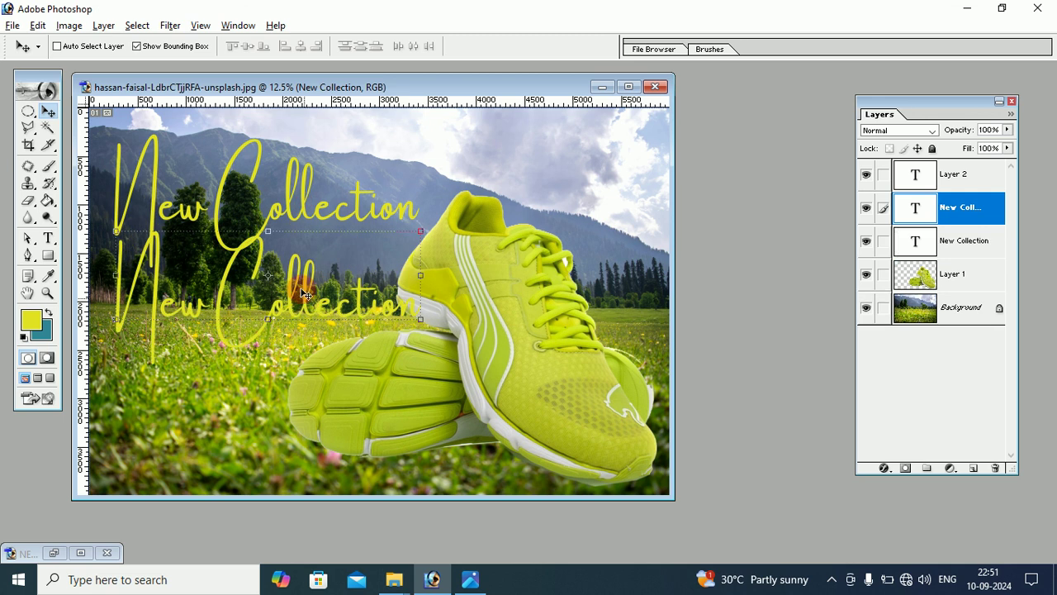
left_click(48, 238)
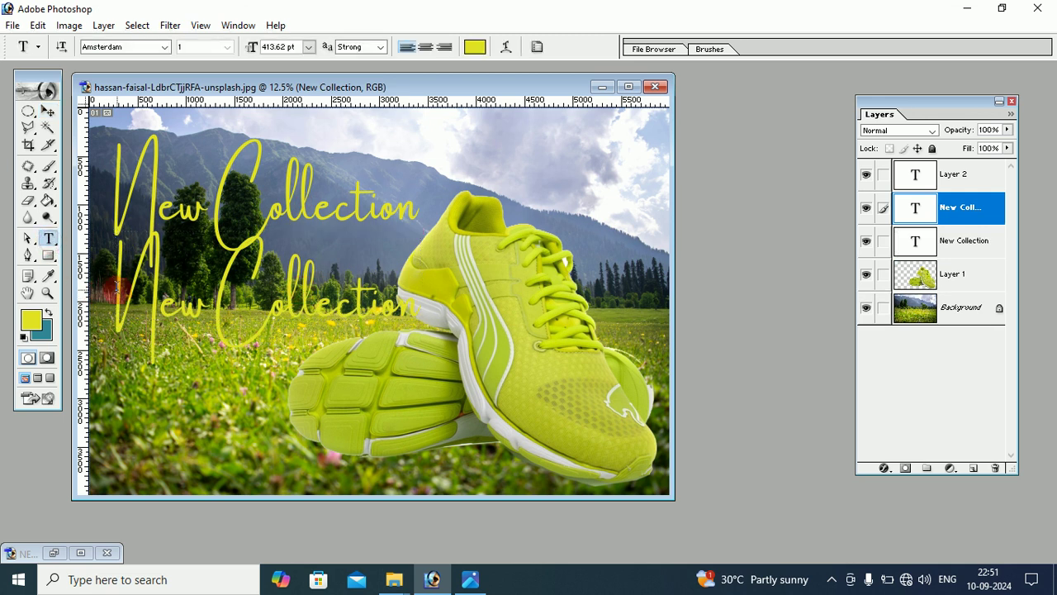
left_click_drag(115, 287, 442, 348)
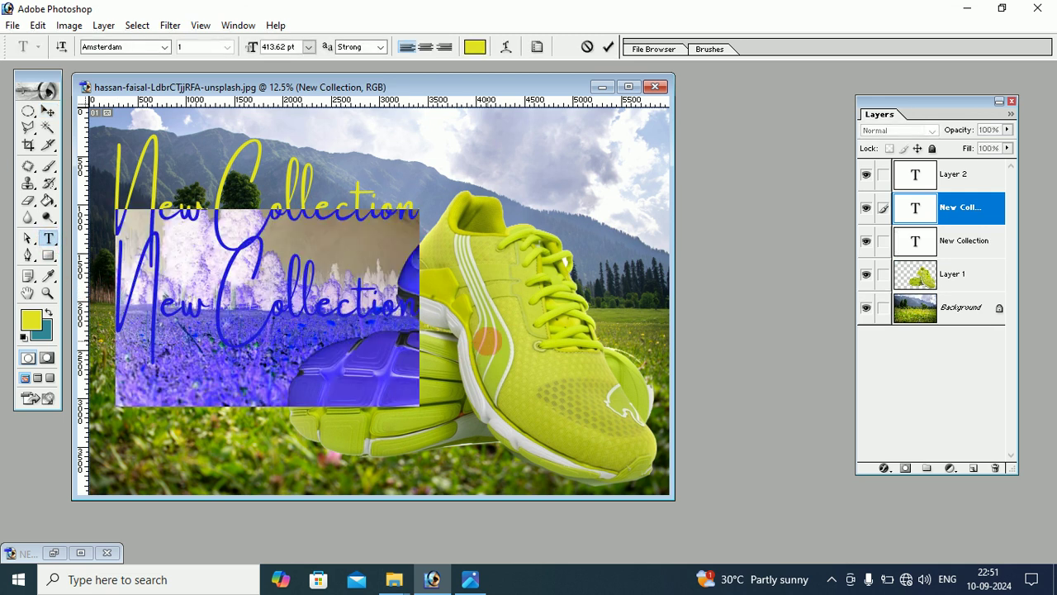
type("SH")
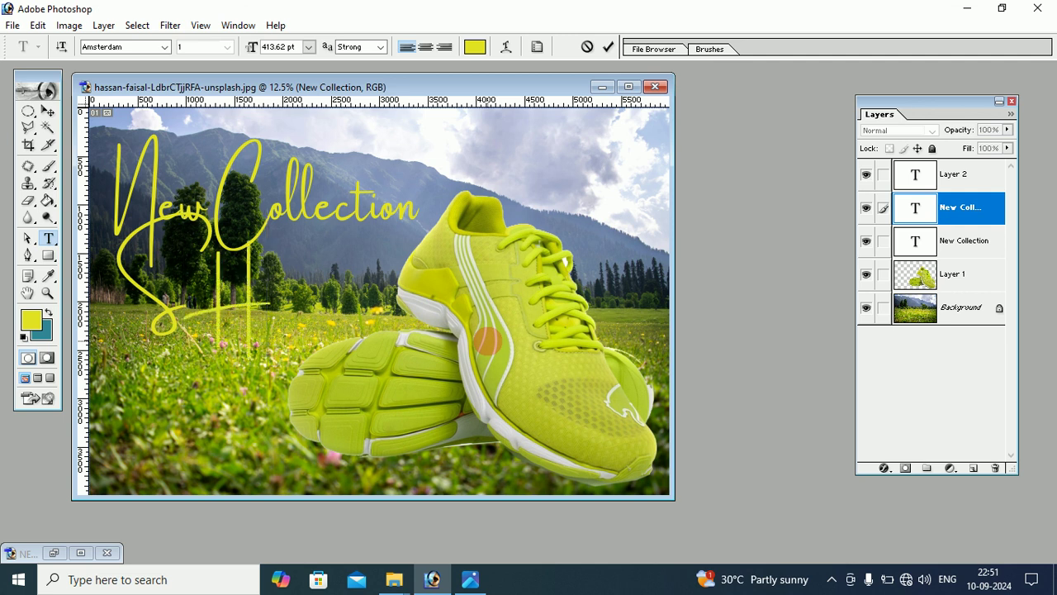
type("O")
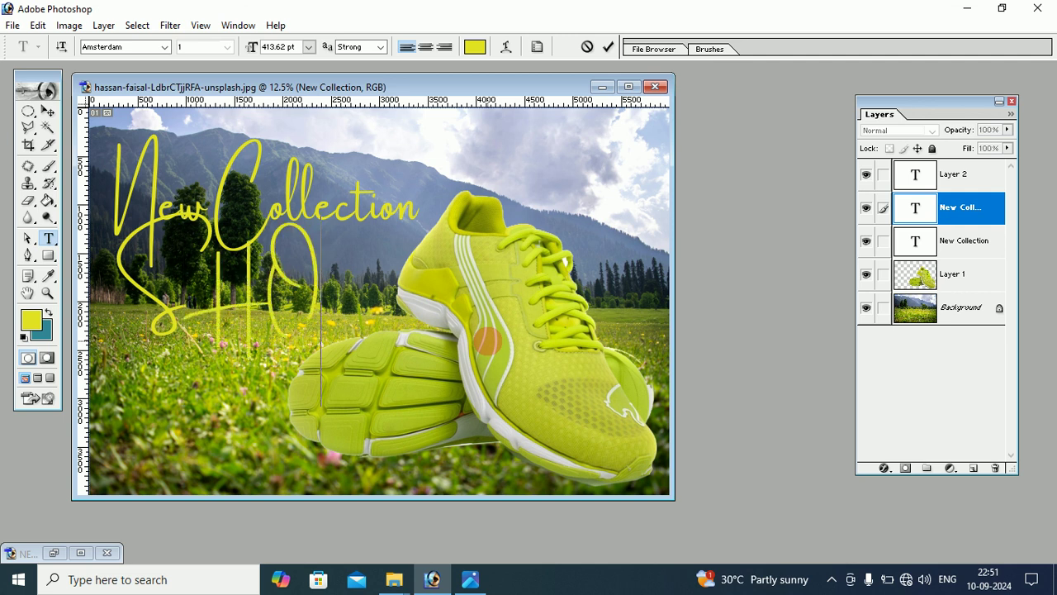
type("E")
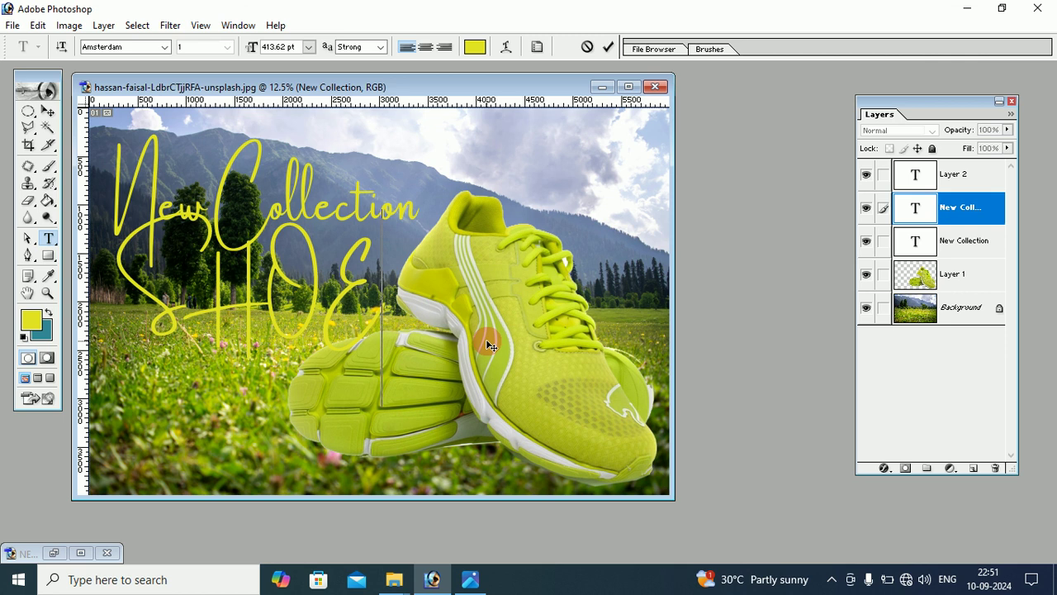
left_click(471, 579)
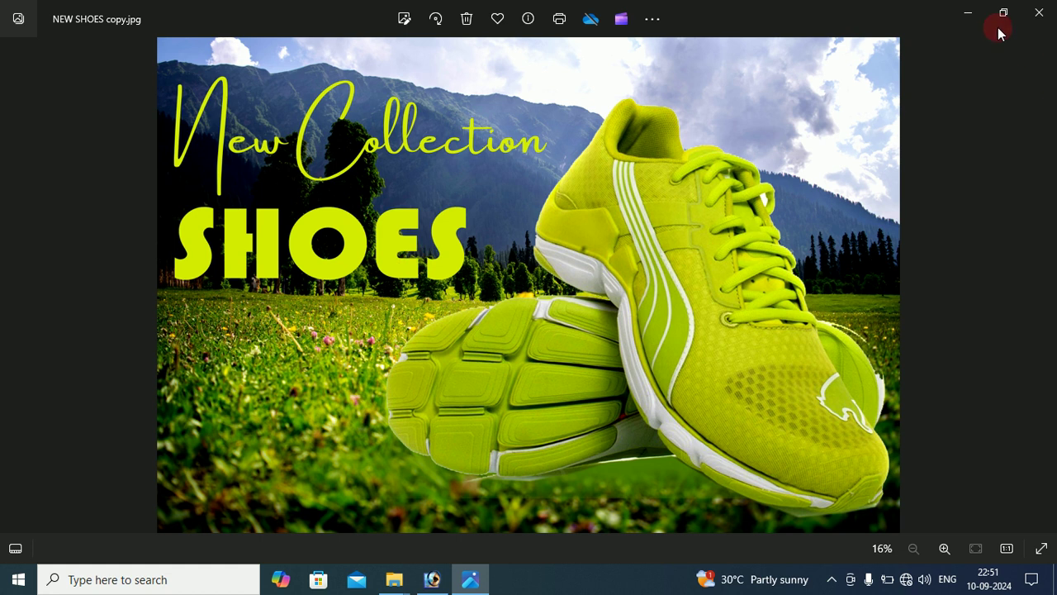
left_click(973, 18)
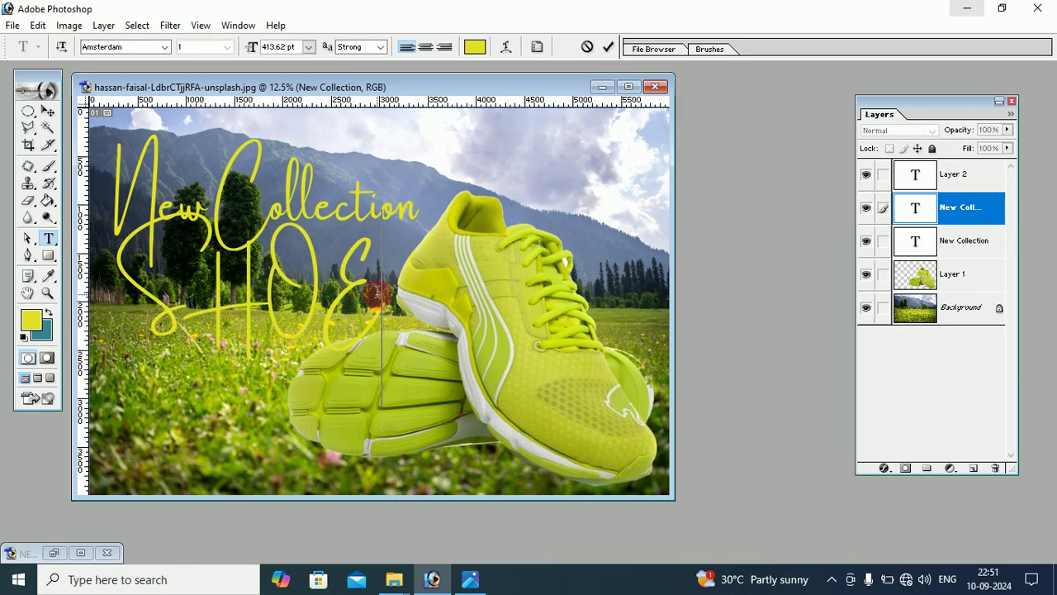
Change the SHOE line's font to Bauhaus 93 and commit the edit.
left_click_drag(375, 291, 117, 295)
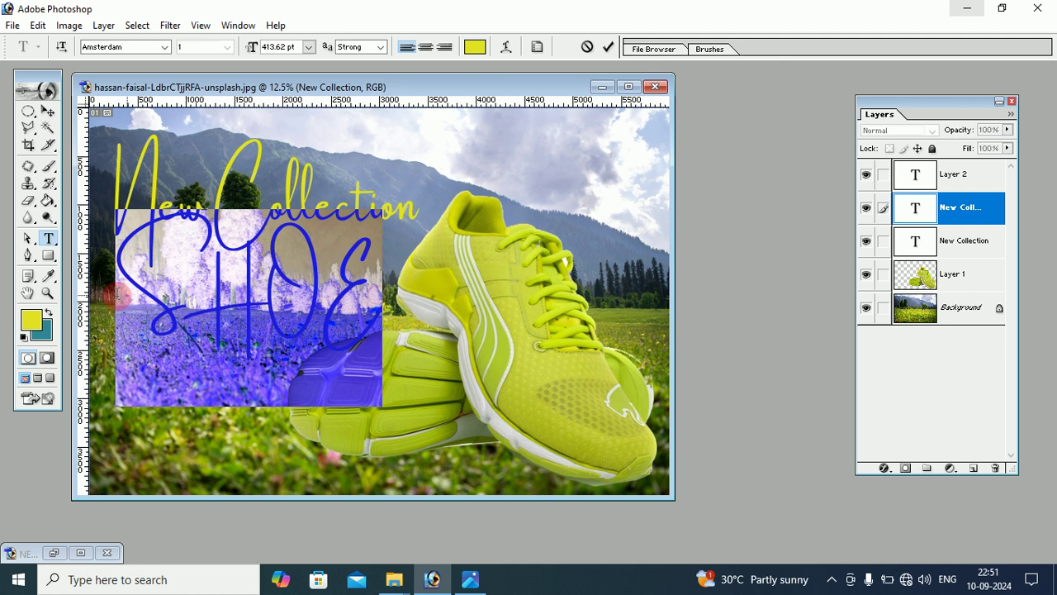
left_click(165, 49)
left_click_drag(207, 86, 207, 96)
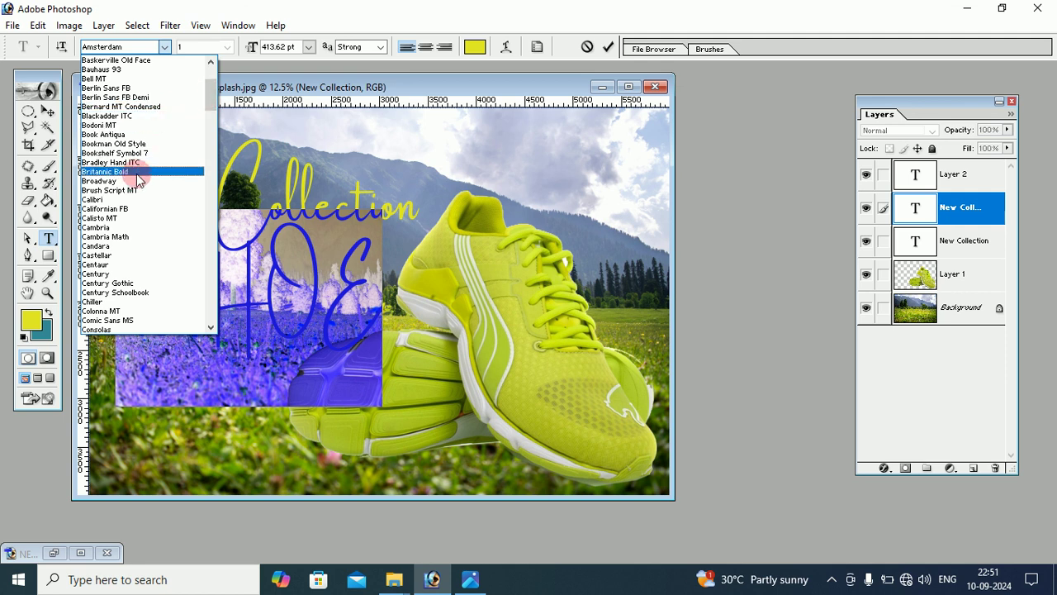
left_click(121, 71)
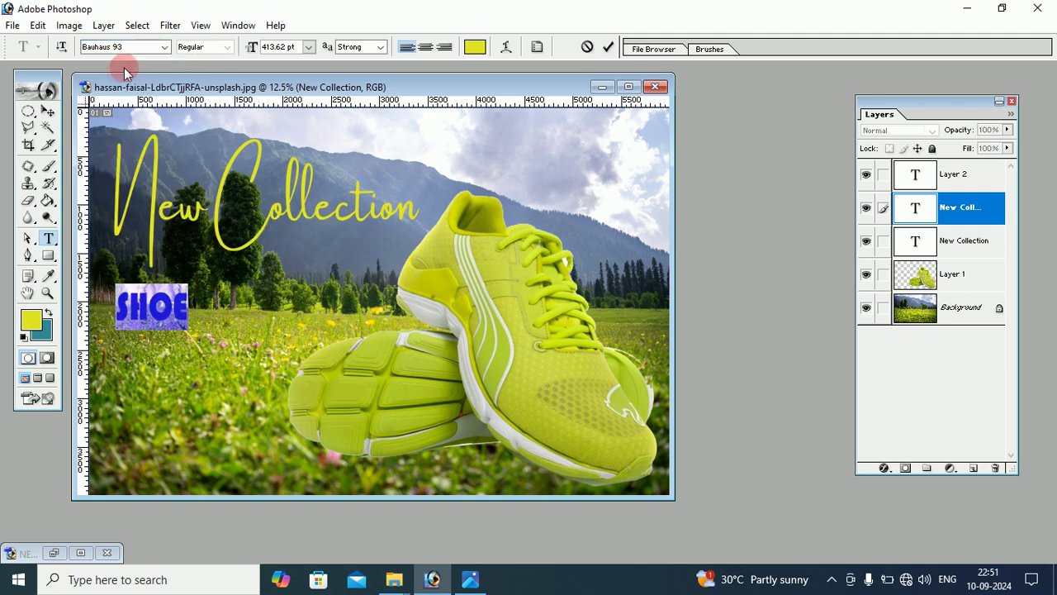
left_click(48, 109)
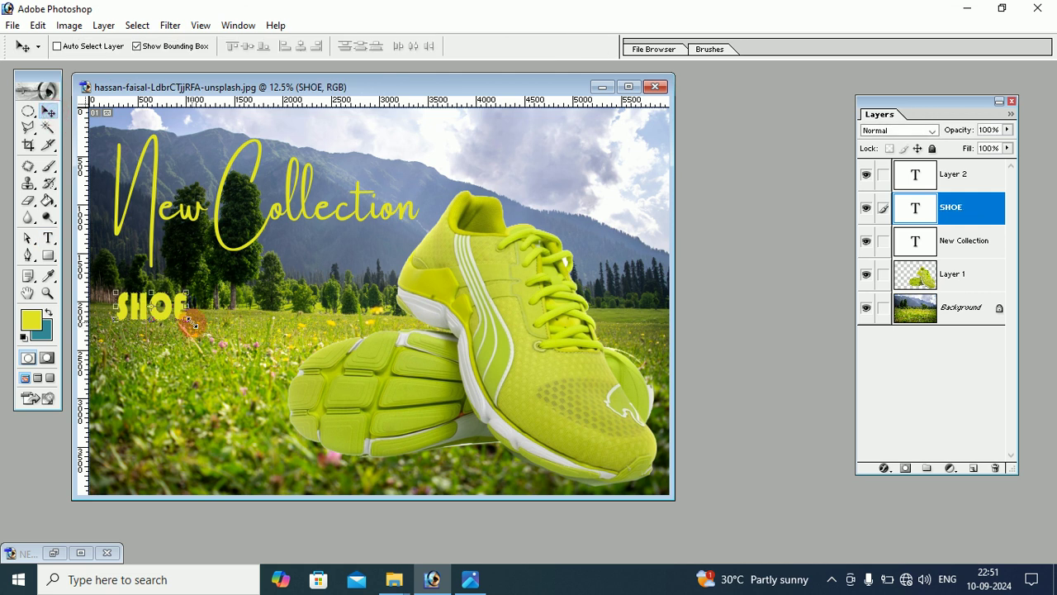
Scale SHOE much larger, place it just under New Collection, and maximize the document.
left_click_drag(189, 321, 358, 352)
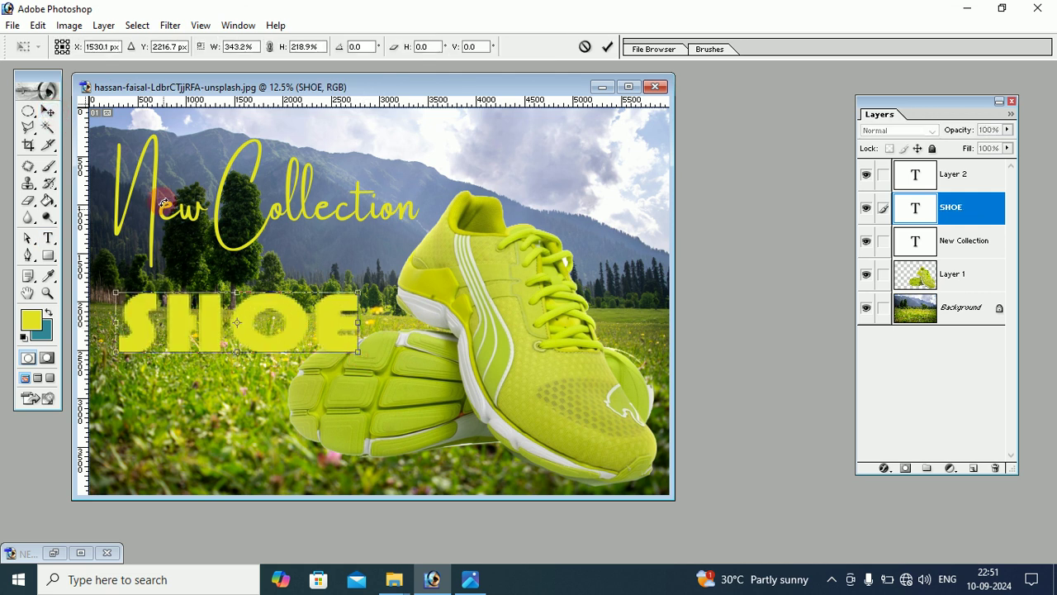
left_click(57, 114)
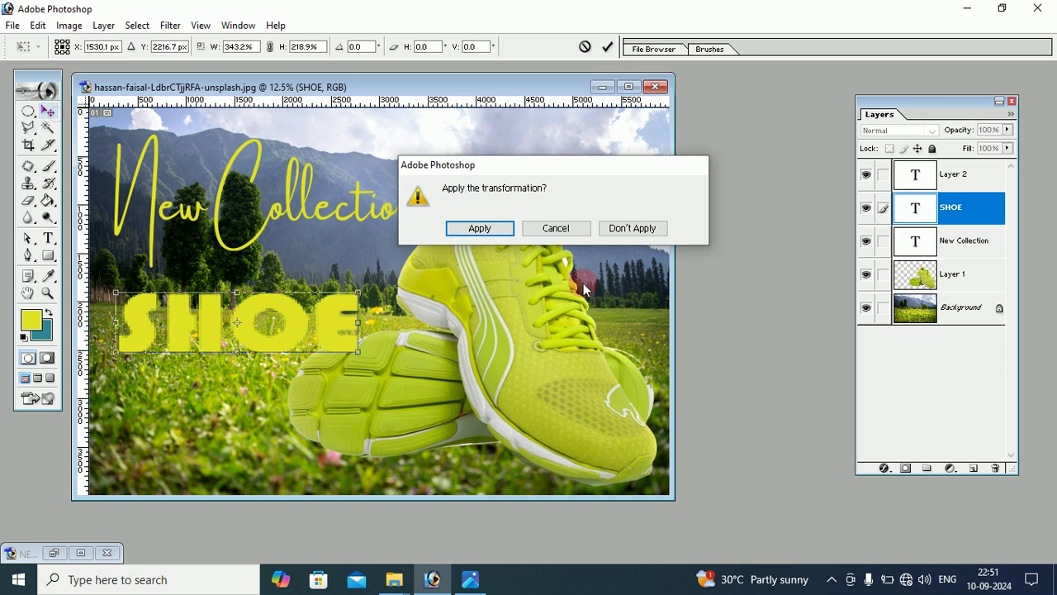
left_click(460, 228)
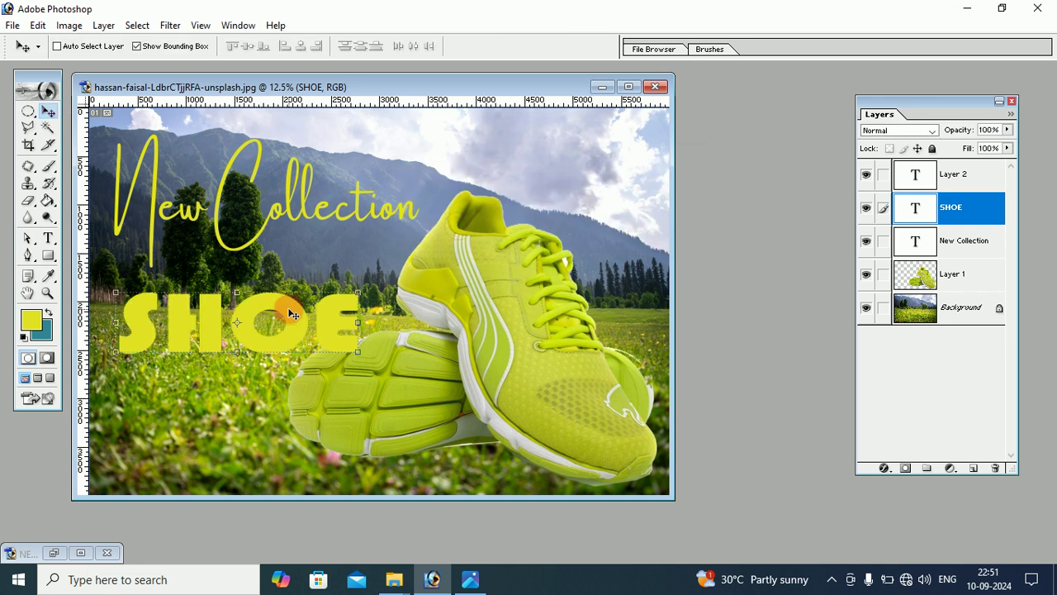
left_click_drag(291, 311, 274, 284)
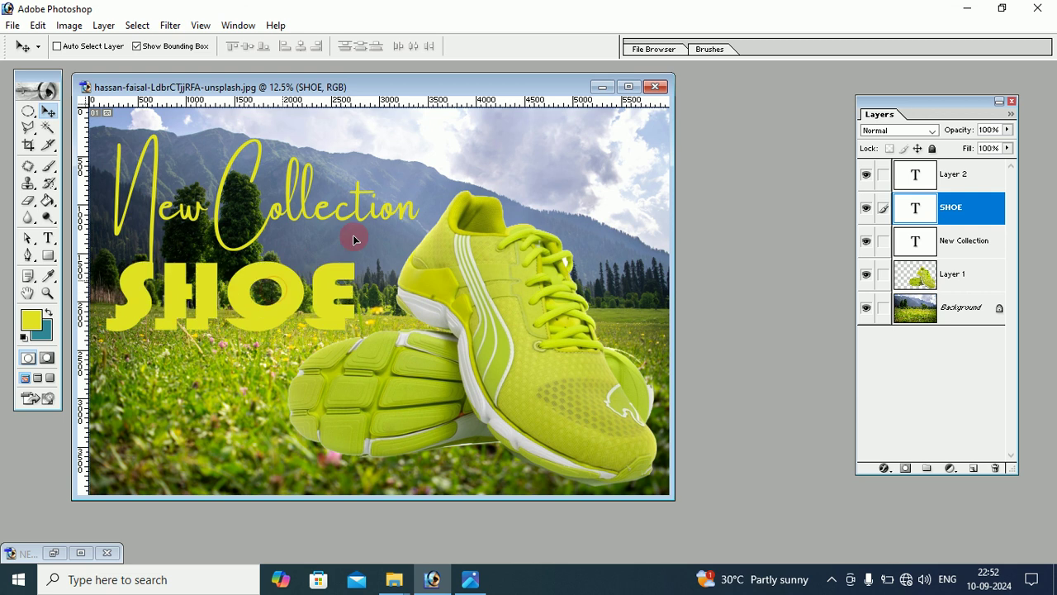
mouse_move(353, 239)
left_mouse_down()
mouse_move(557, 135)
mouse_move(270, 285)
left_mouse_up()
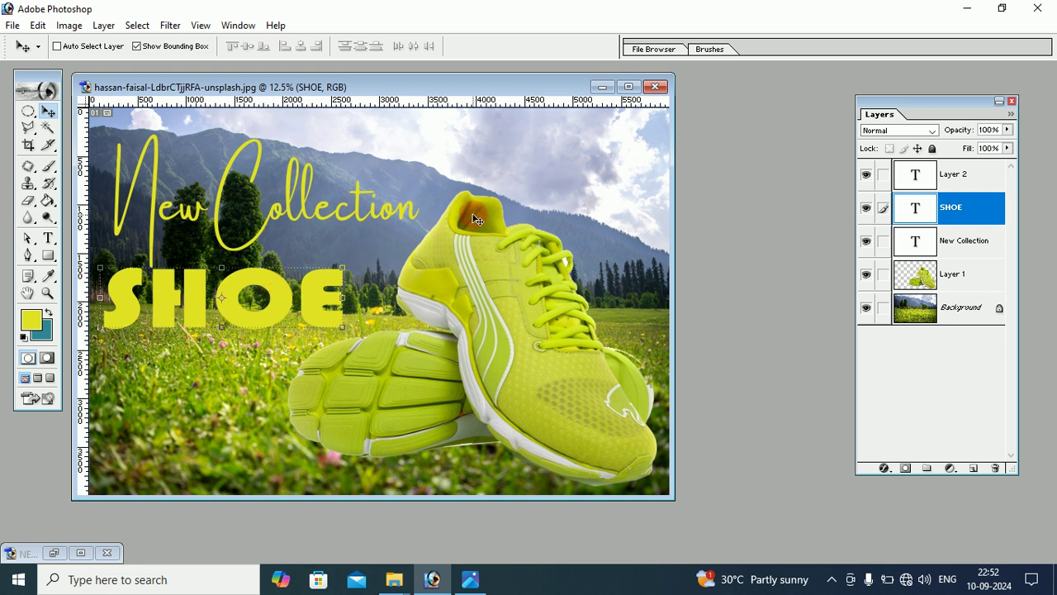
left_click(628, 86)
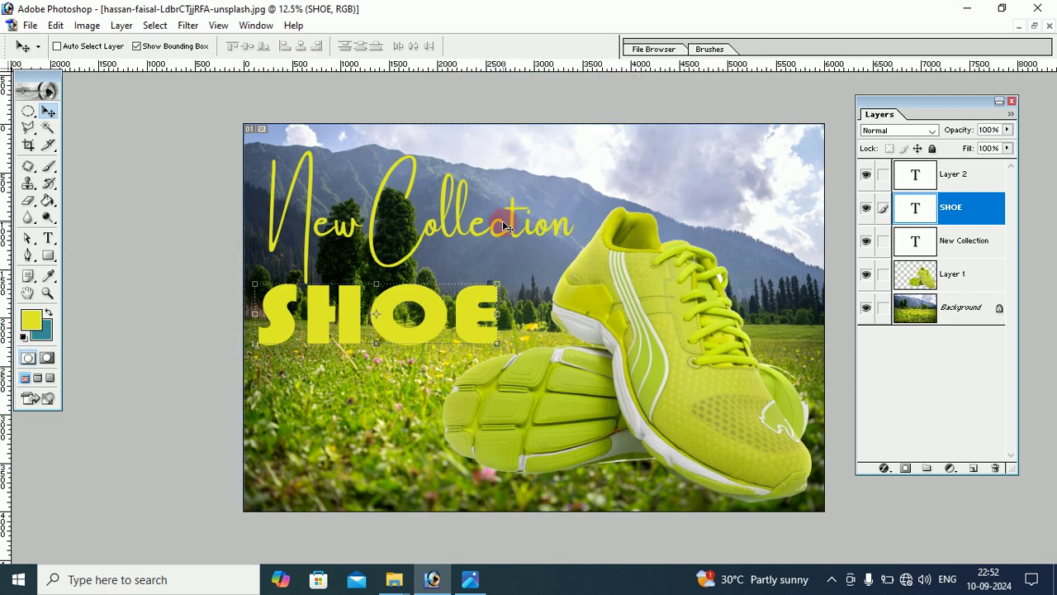
Nudge the New Collection title upward and scale it down slightly.
left_click(958, 241)
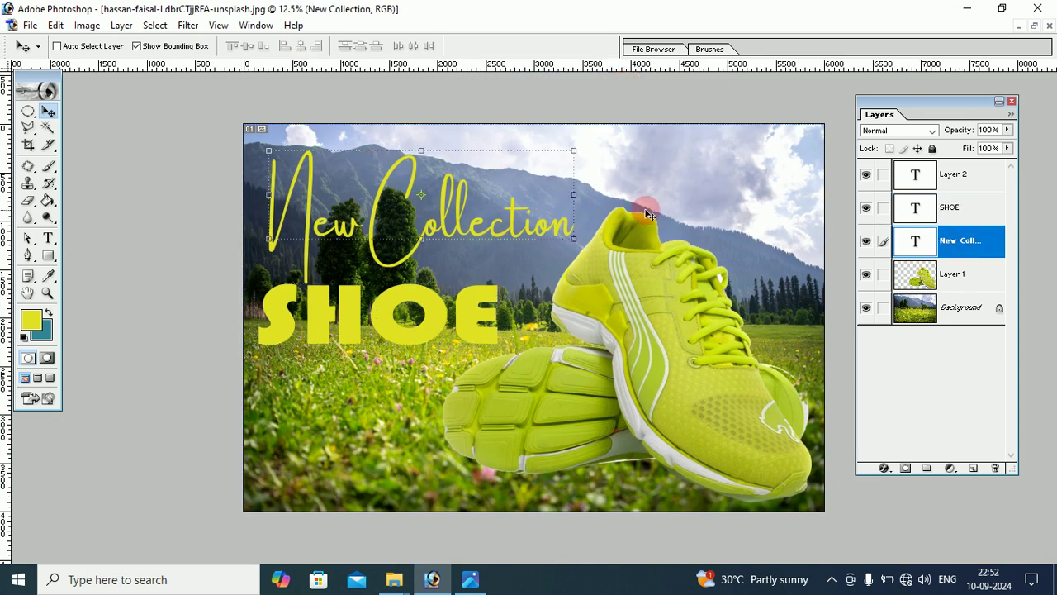
left_click_drag(558, 226, 556, 213)
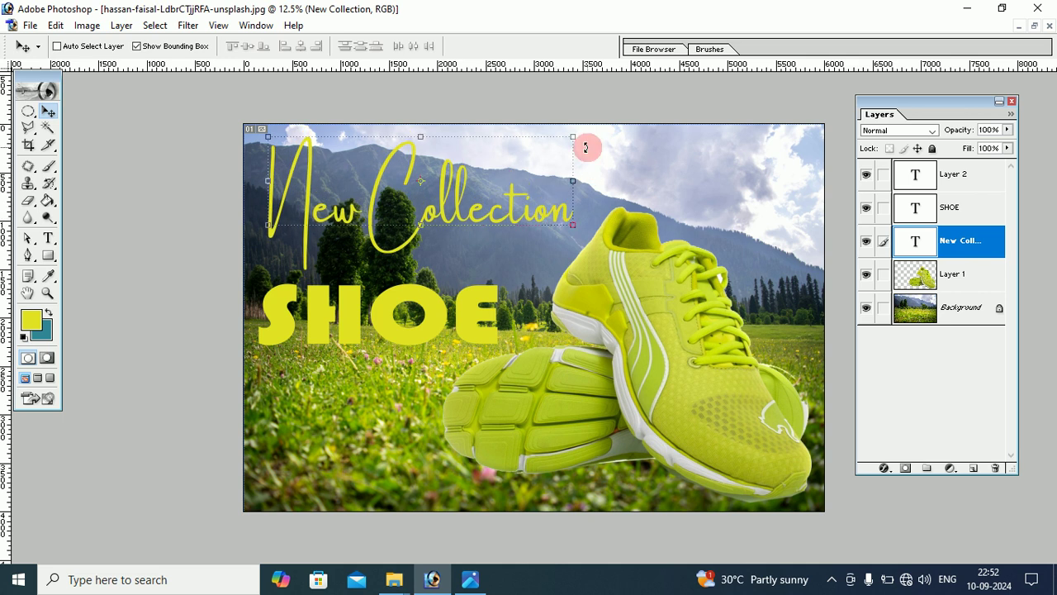
left_click_drag(572, 137, 542, 158)
left_click(45, 116)
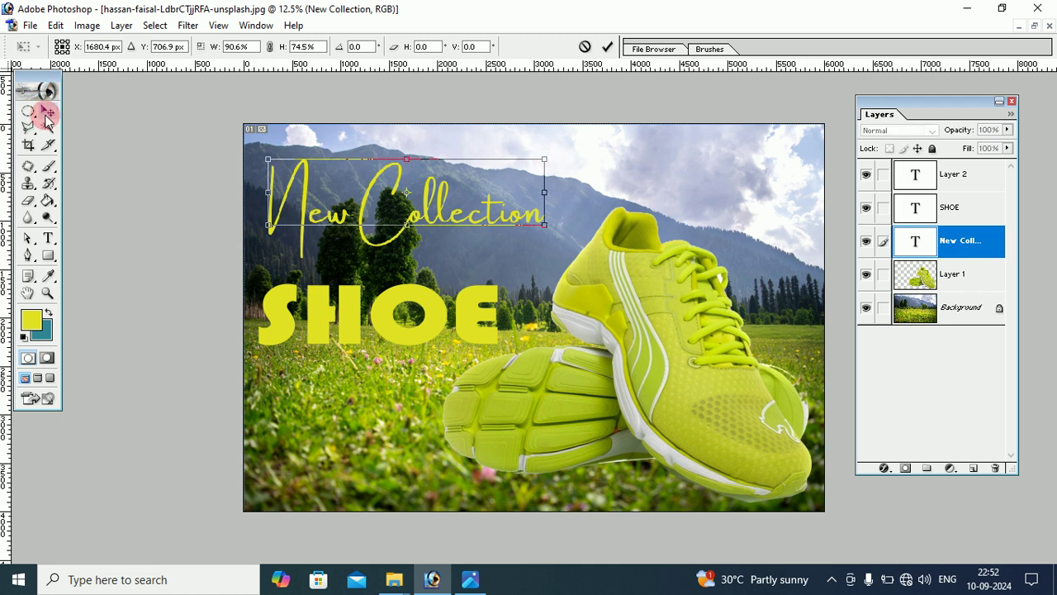
left_click(477, 227)
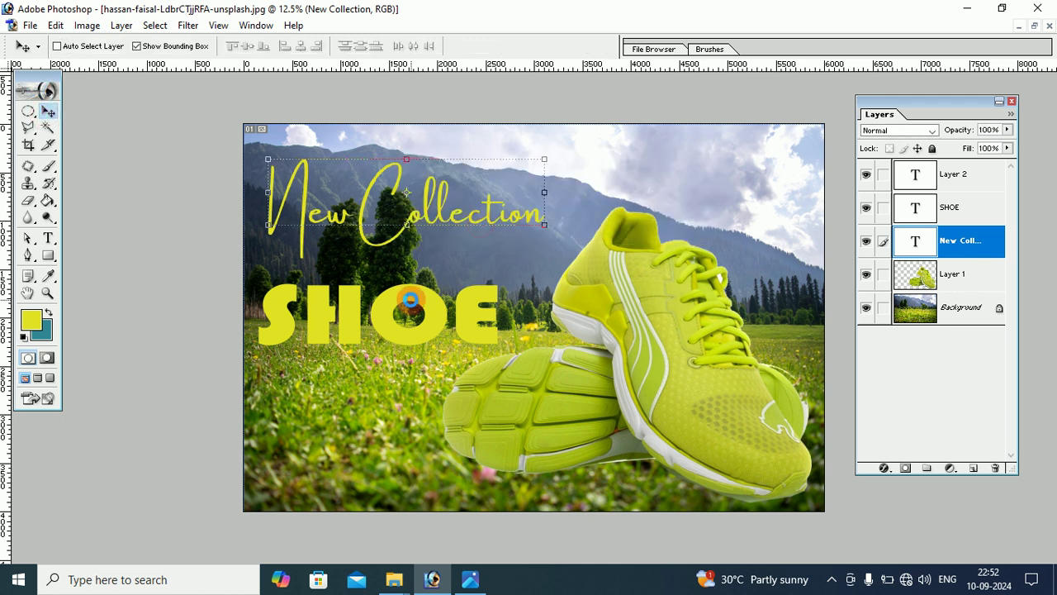
Move the SHOE text up closer beneath the title, then select Layer 2.
right_click(424, 296)
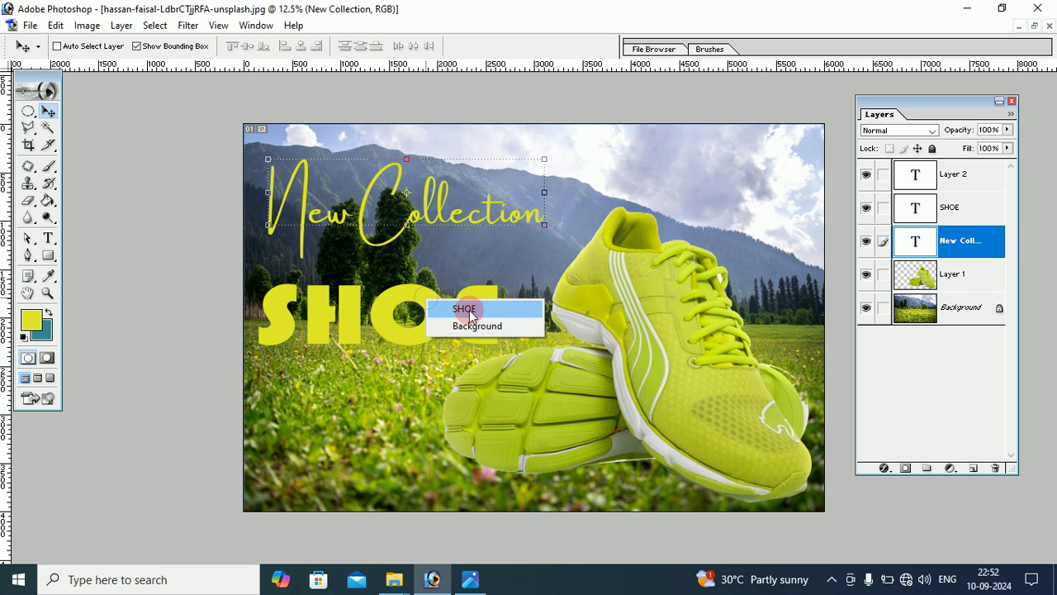
left_click(468, 302)
mouse_move(448, 295)
left_mouse_down()
mouse_move(476, 276)
mouse_move(437, 271)
mouse_move(436, 285)
left_mouse_up()
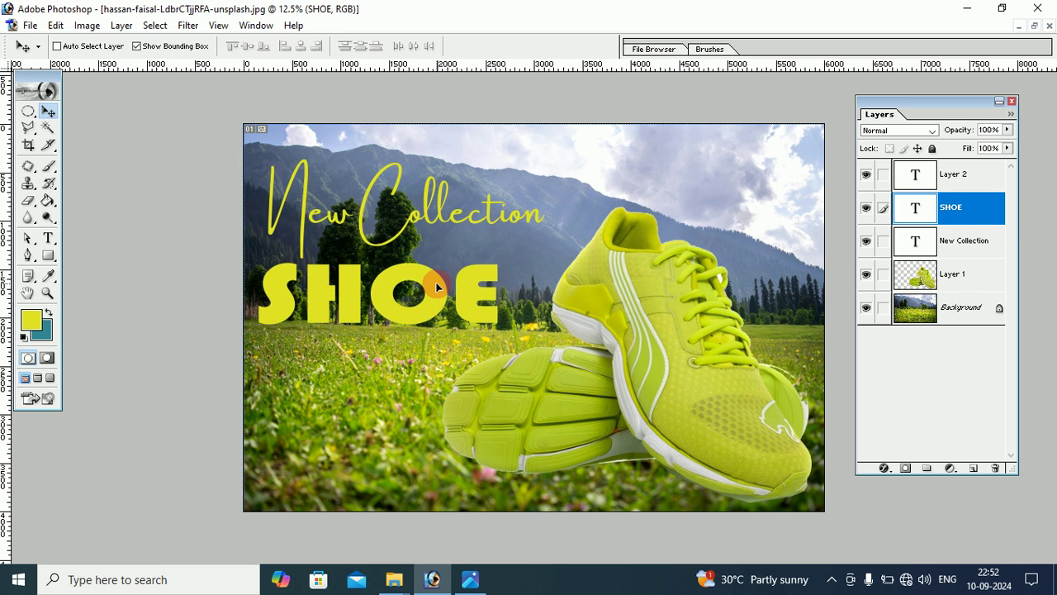
left_click(598, 172)
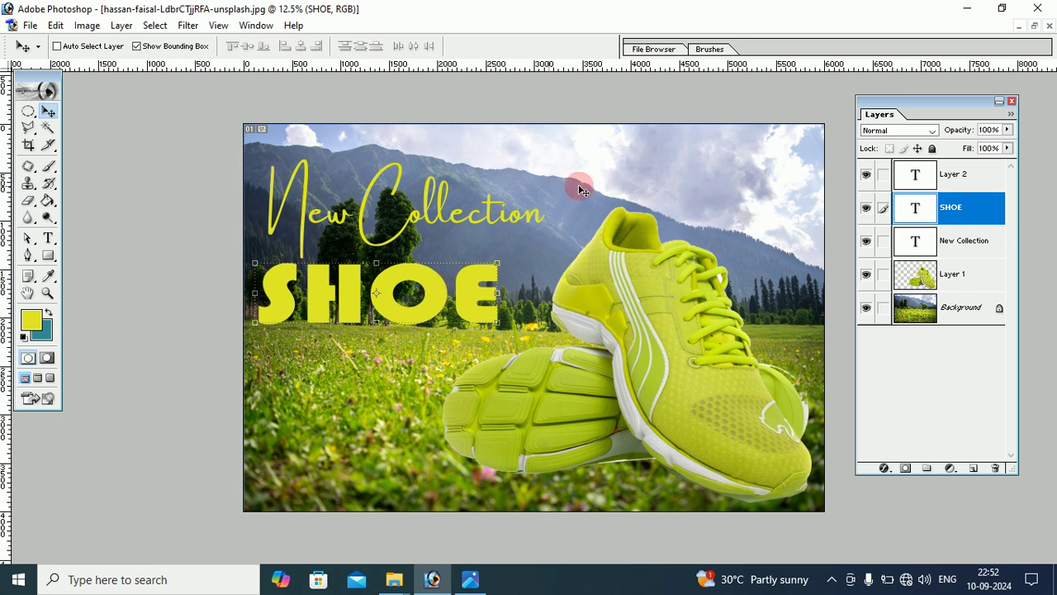
left_click(964, 178)
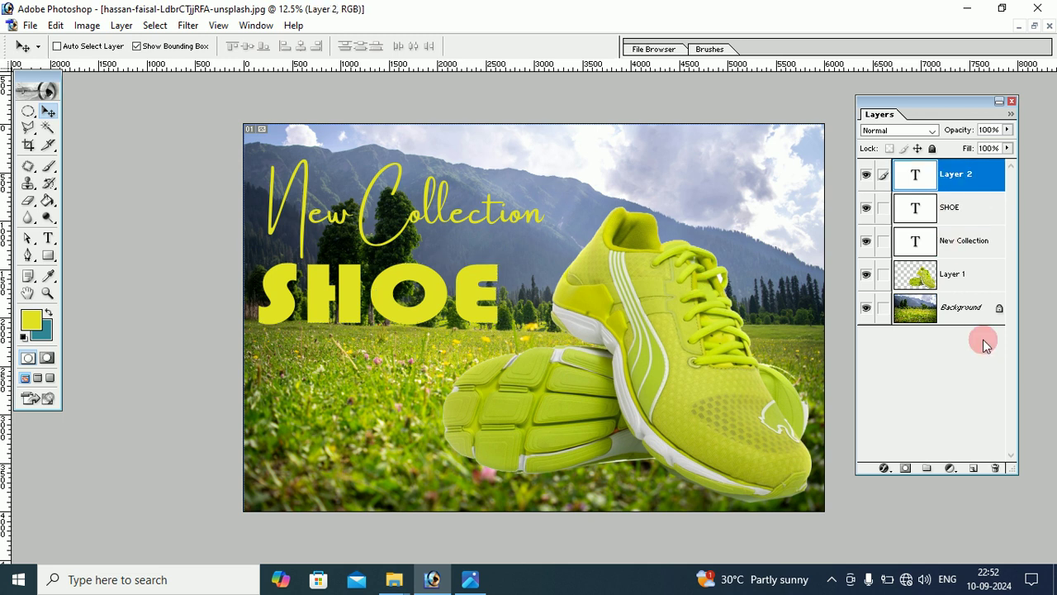
Stamp a merged copy of the poster onto a new layer and set Levels black input to 26.
left_click(973, 468)
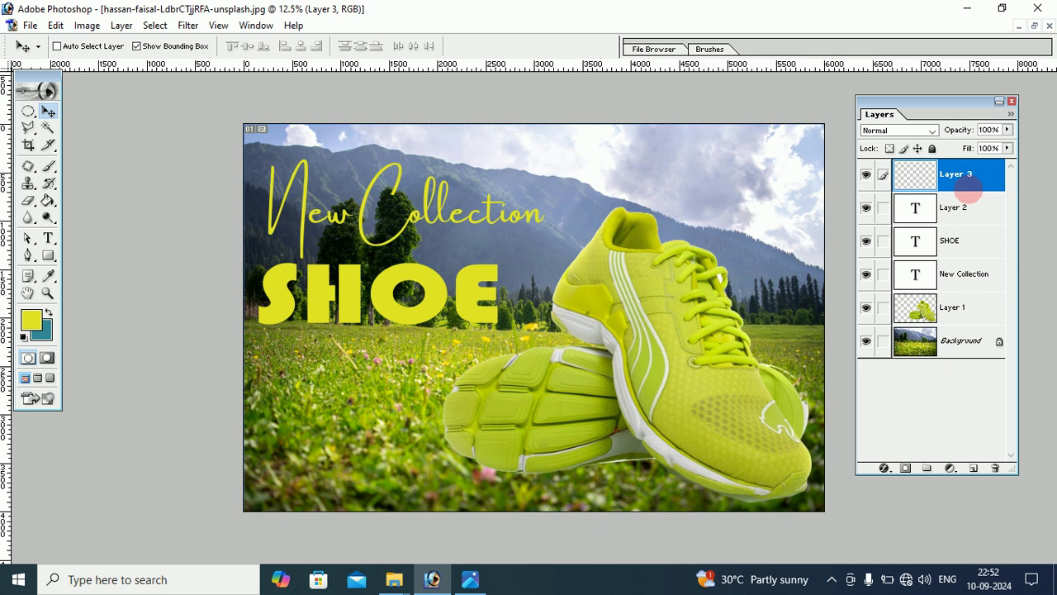
key("ctrl+alt+shift+e")
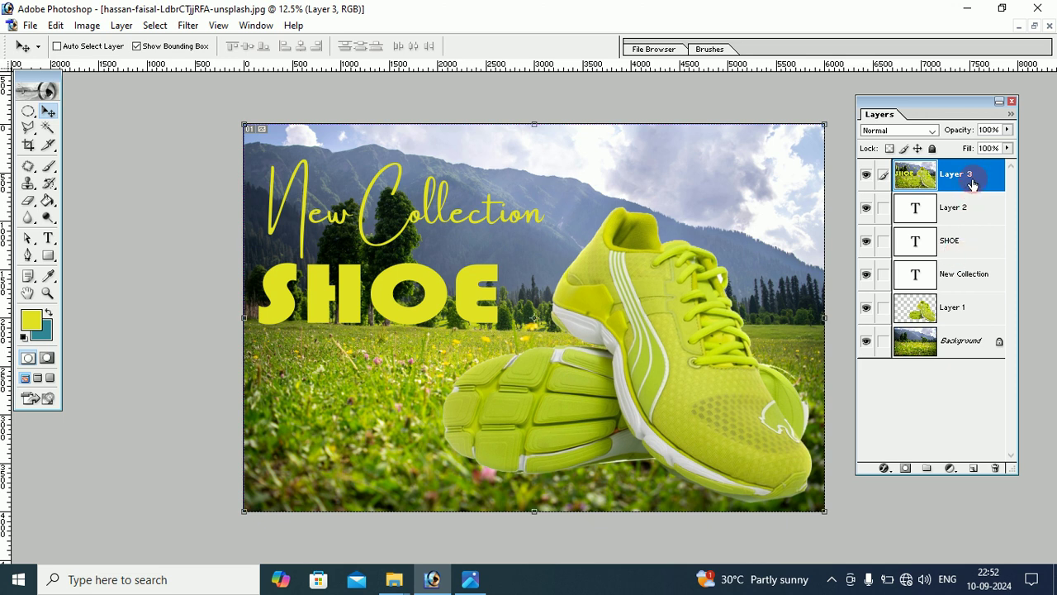
left_click(86, 26)
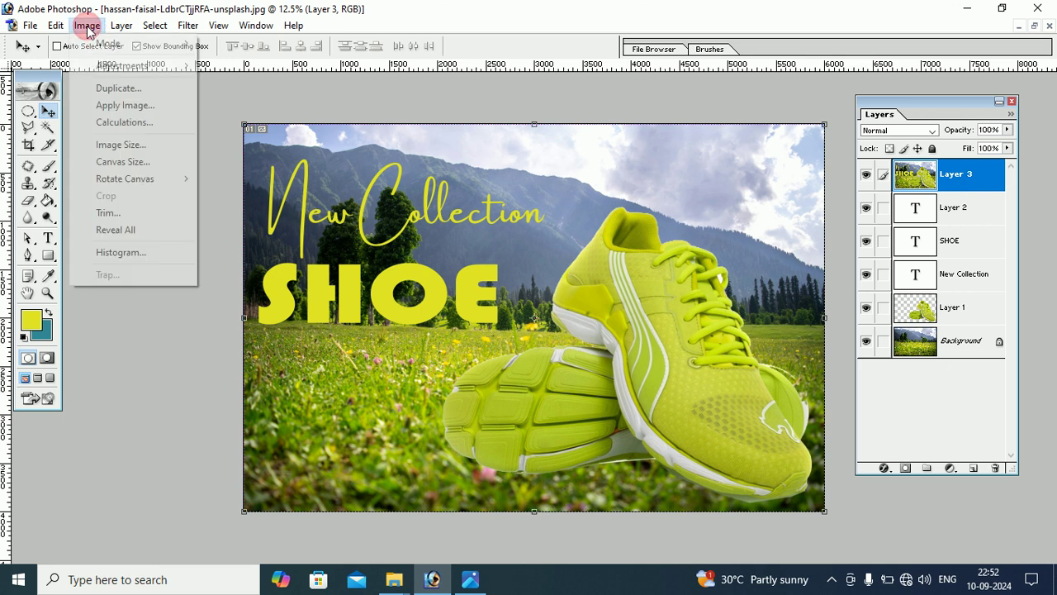
left_click(288, 108)
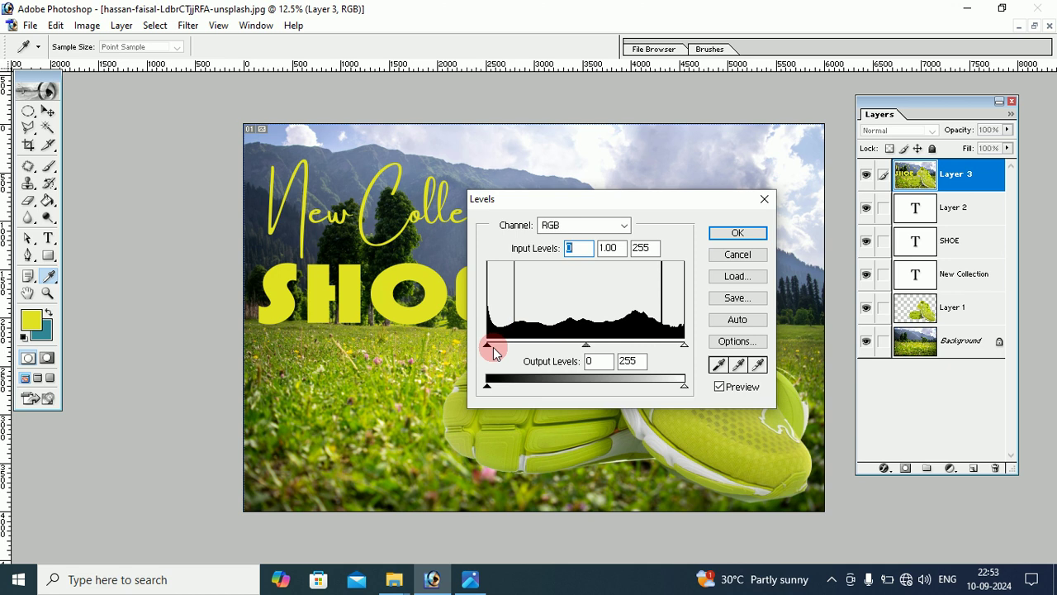
left_click_drag(490, 346, 507, 350)
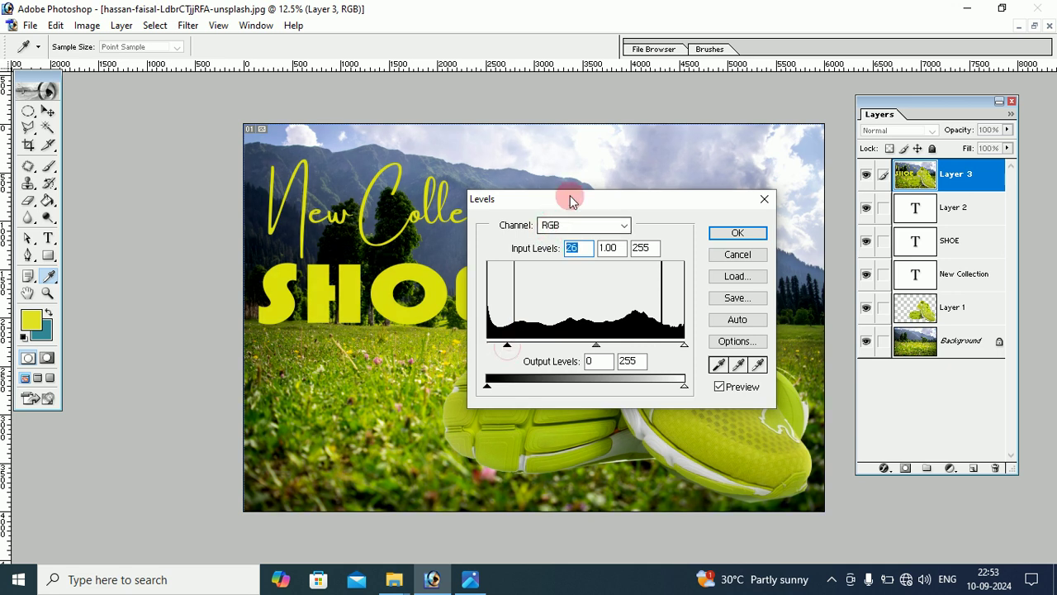
left_click_drag(574, 198, 684, 192)
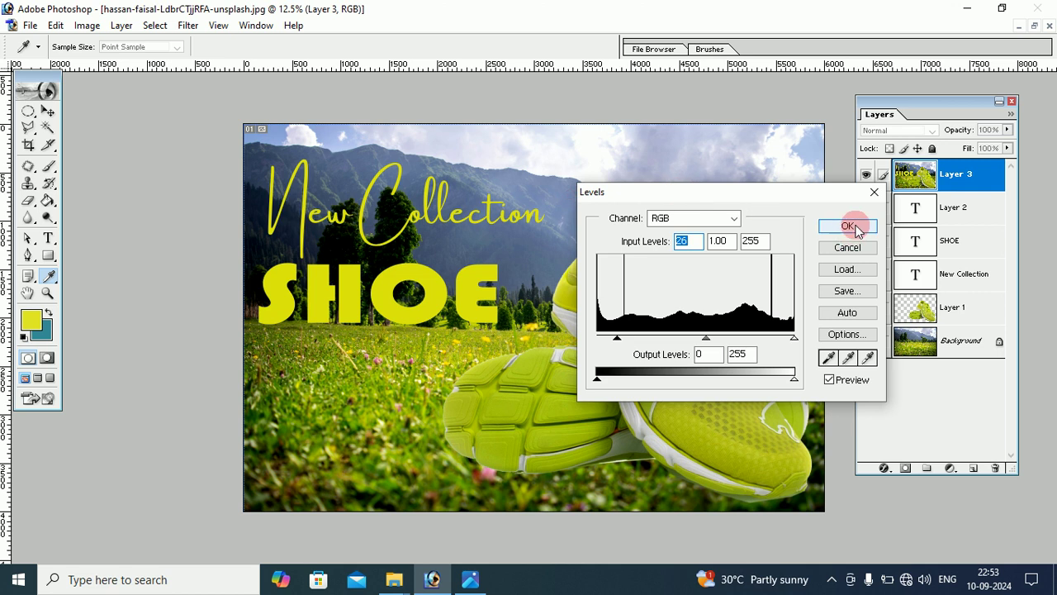
left_click(847, 225)
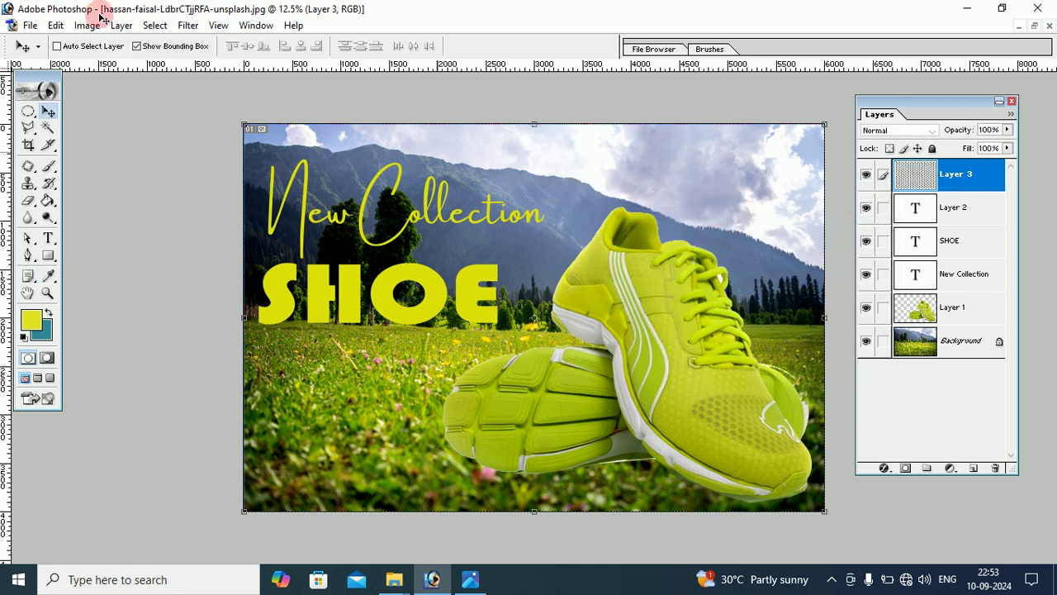
Raise the merged layer's contrast to +9 with Brightness/Contrast.
left_click(93, 26)
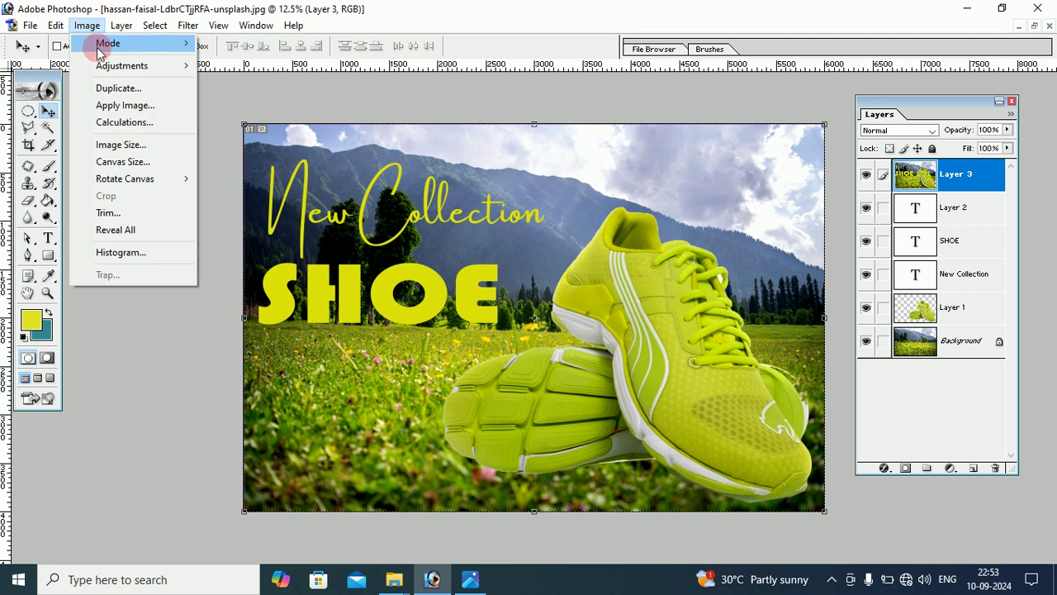
left_click(119, 66)
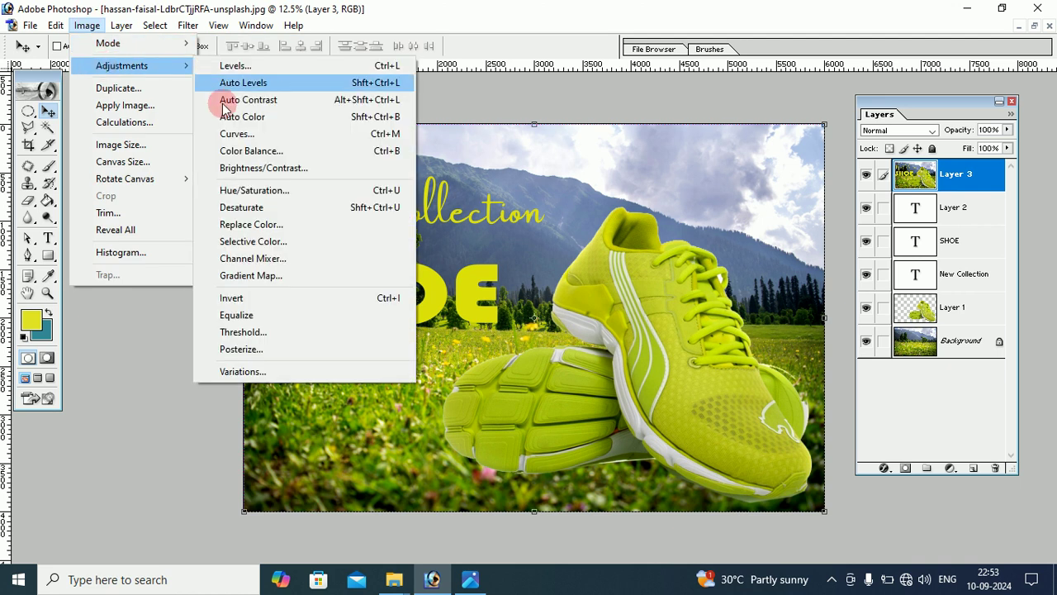
left_click(223, 167)
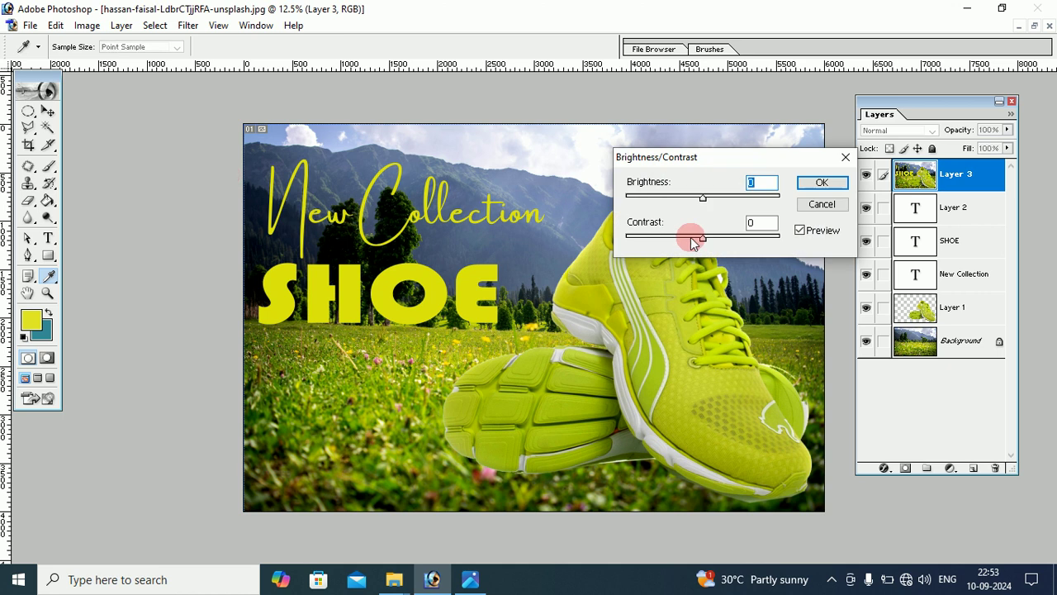
mouse_move(703, 238)
left_mouse_down()
mouse_move(718, 240)
mouse_move(707, 239)
left_mouse_up()
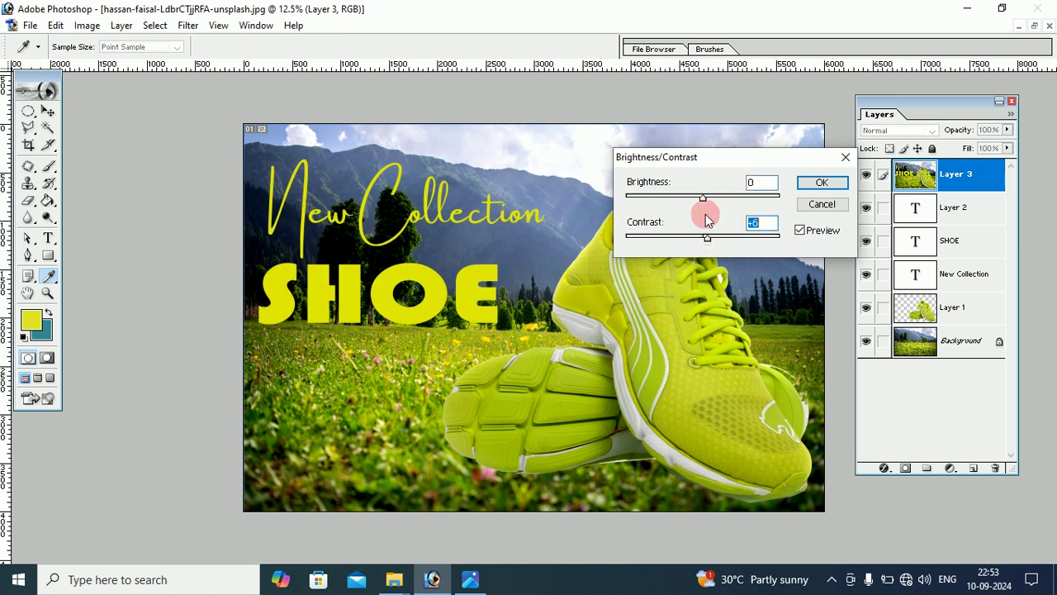
left_click_drag(703, 198, 701, 201)
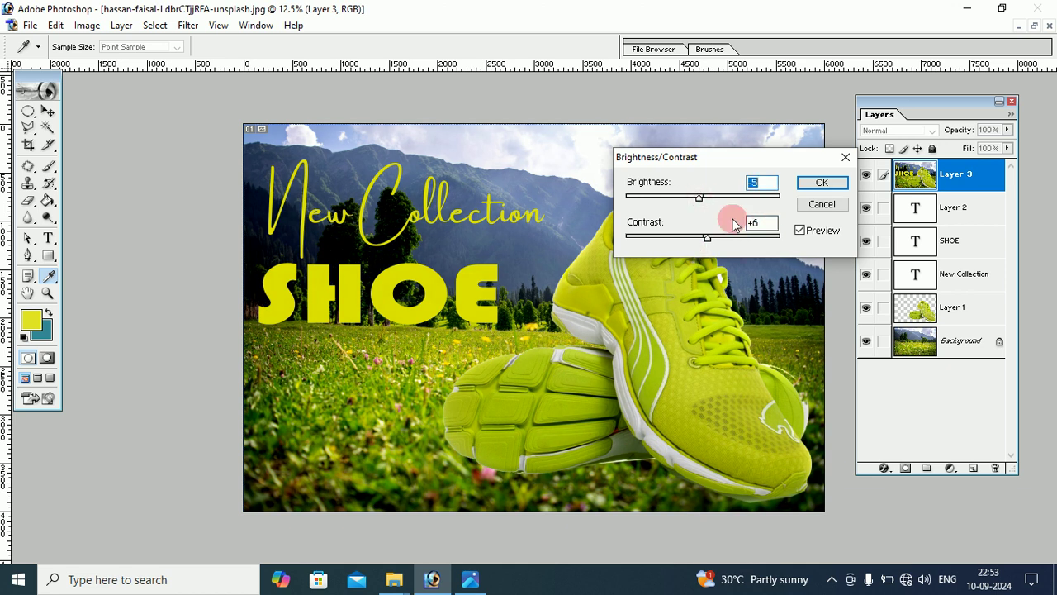
left_click(707, 240)
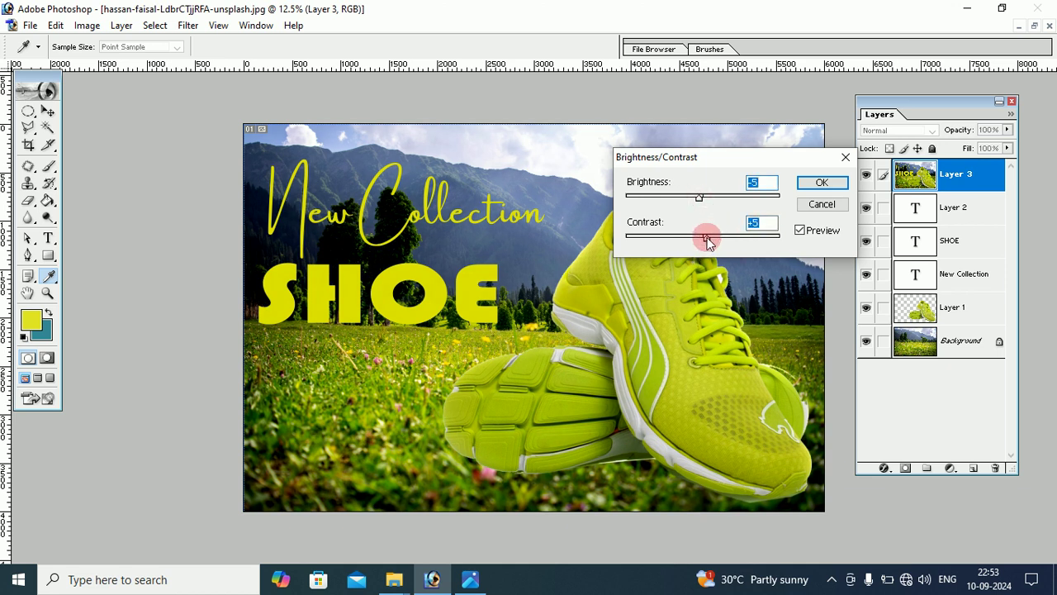
left_click_drag(707, 240, 709, 238)
left_click(817, 181)
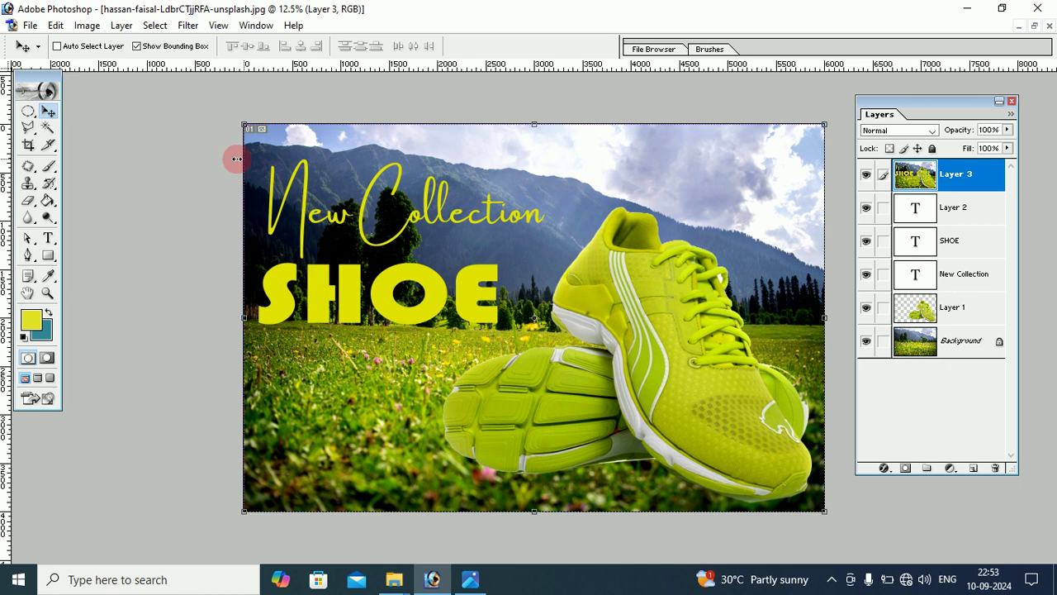
Save a JPEG copy named 'shoe poster' at quality 12 (Maximum).
left_click(30, 25)
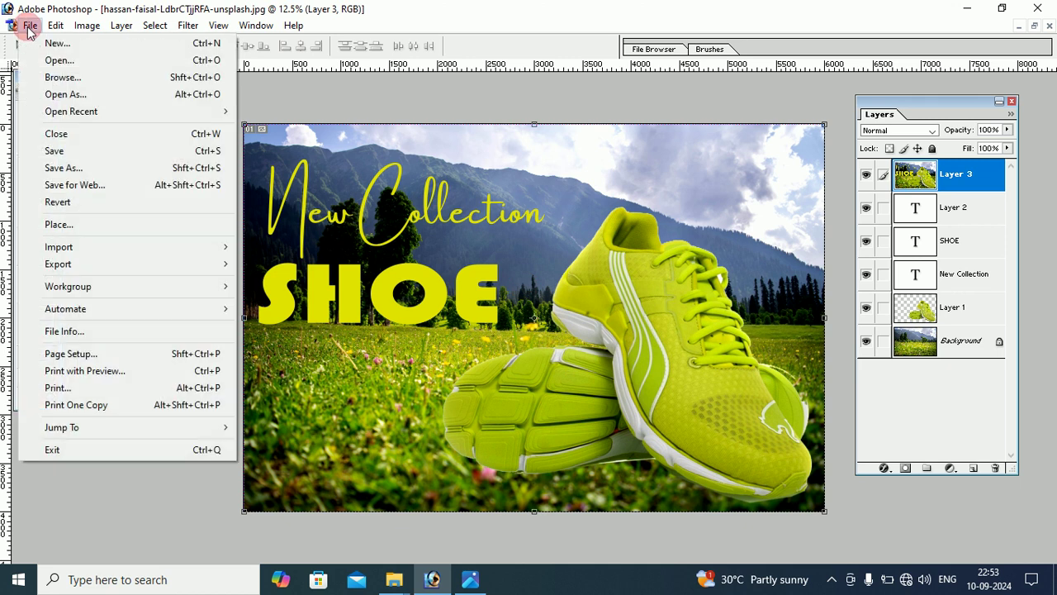
left_click(58, 168)
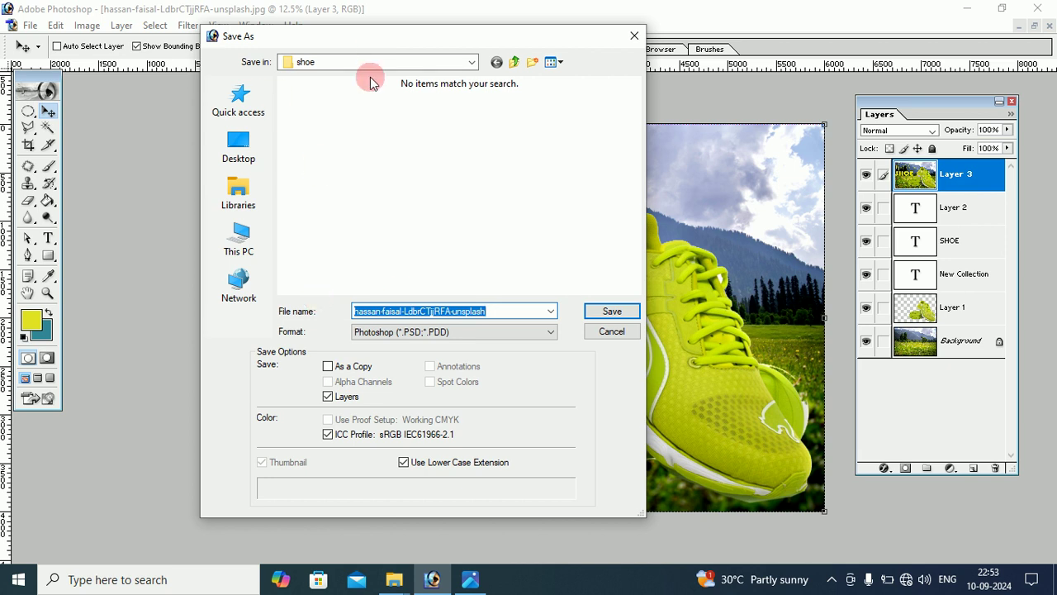
left_click(401, 331)
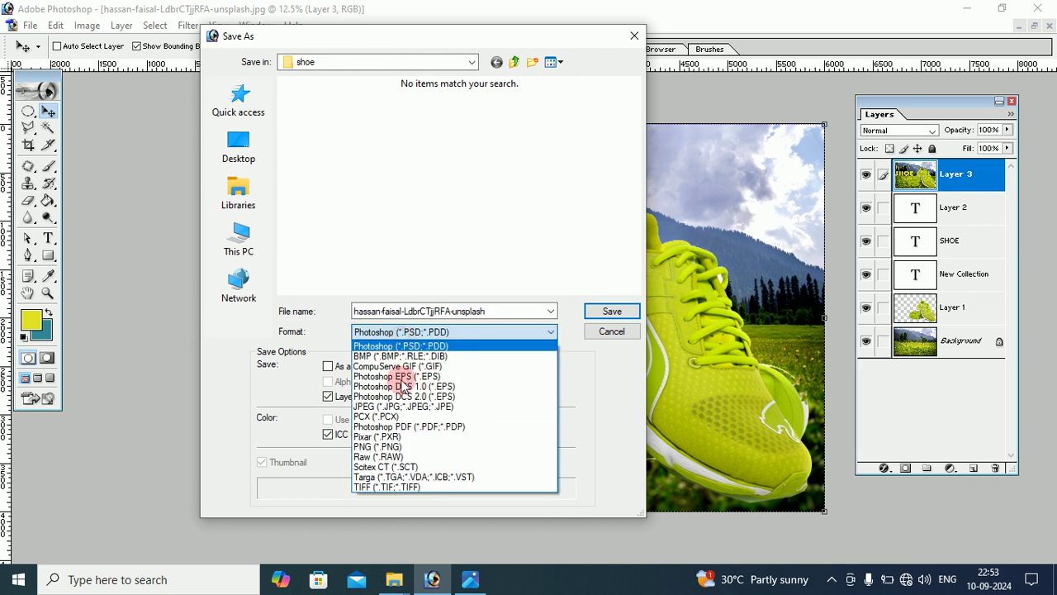
left_click(403, 406)
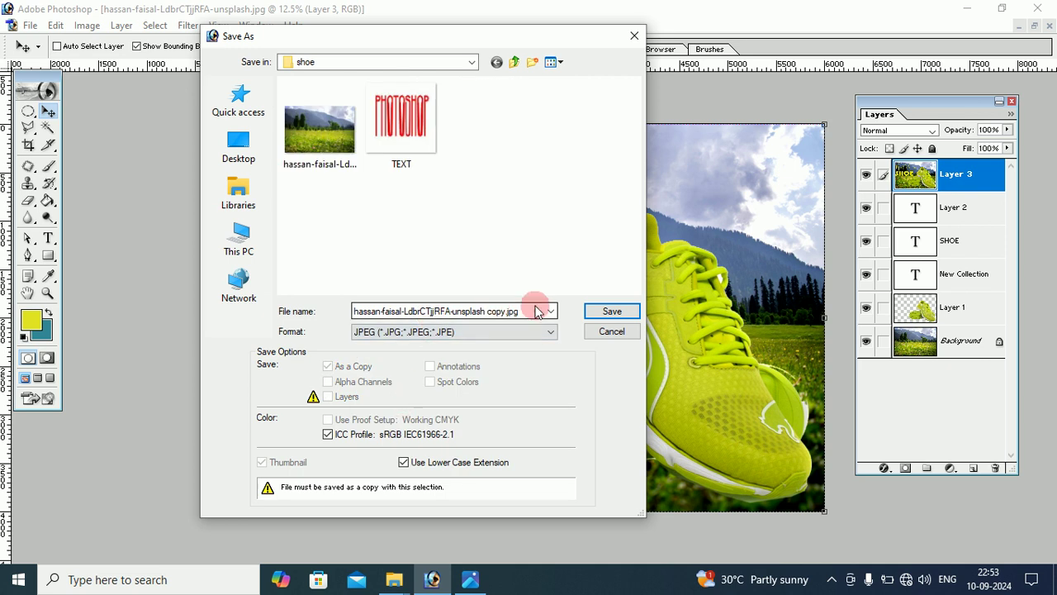
left_click_drag(535, 311, 355, 311)
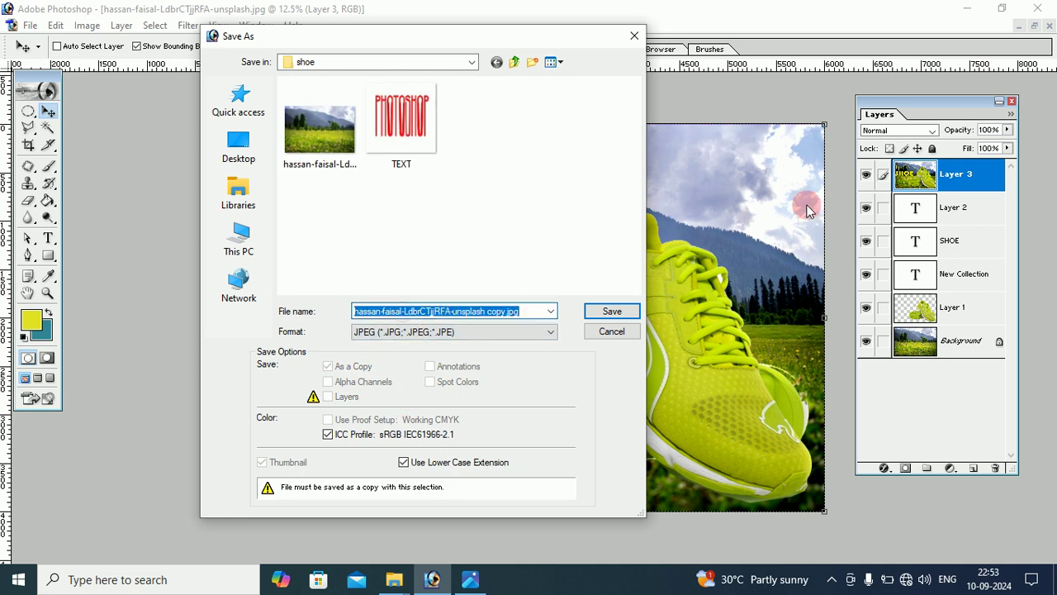
type("shoe po")
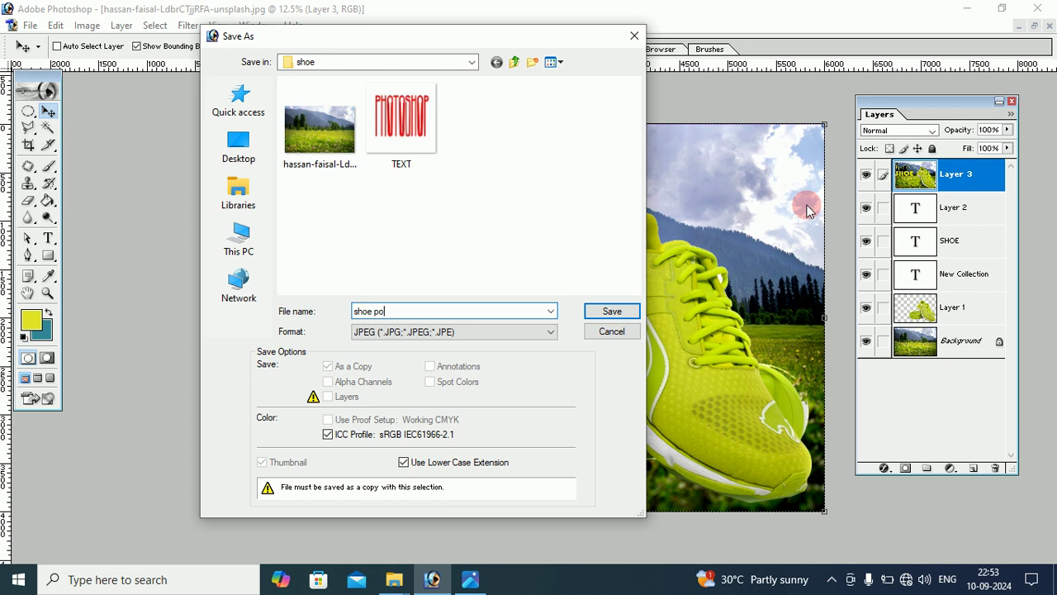
type("ster")
left_click(610, 315)
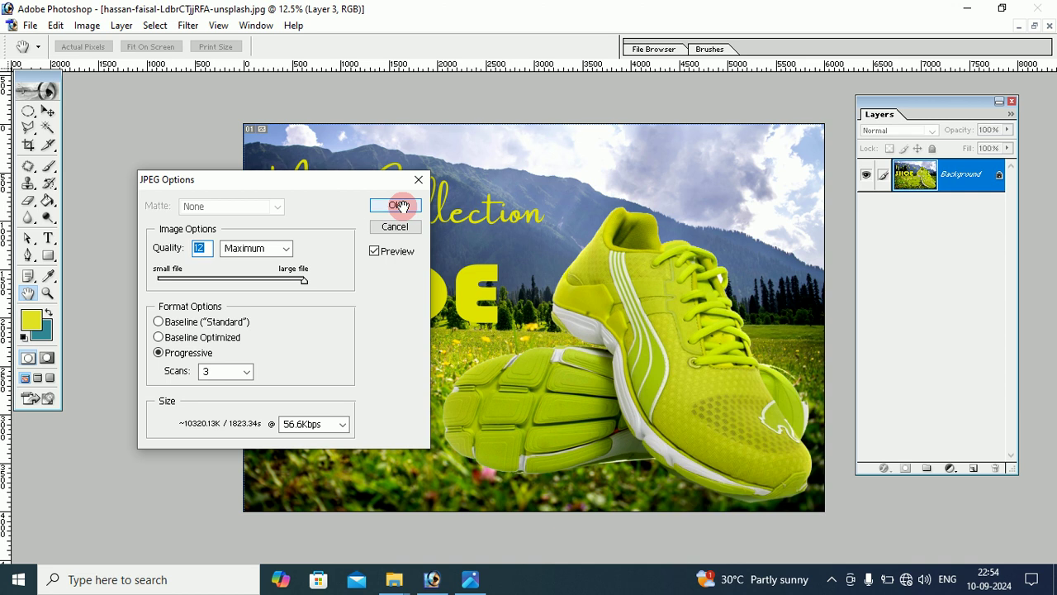
left_click(399, 205)
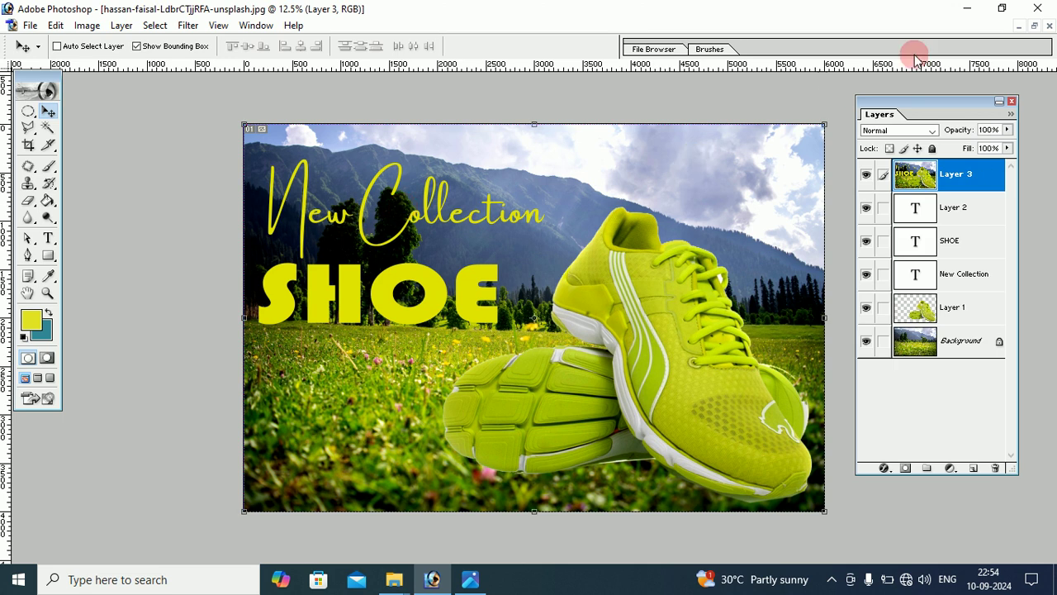
Open shoe poster from the for upload > shoe folder in File Explorer.
left_click(967, 12)
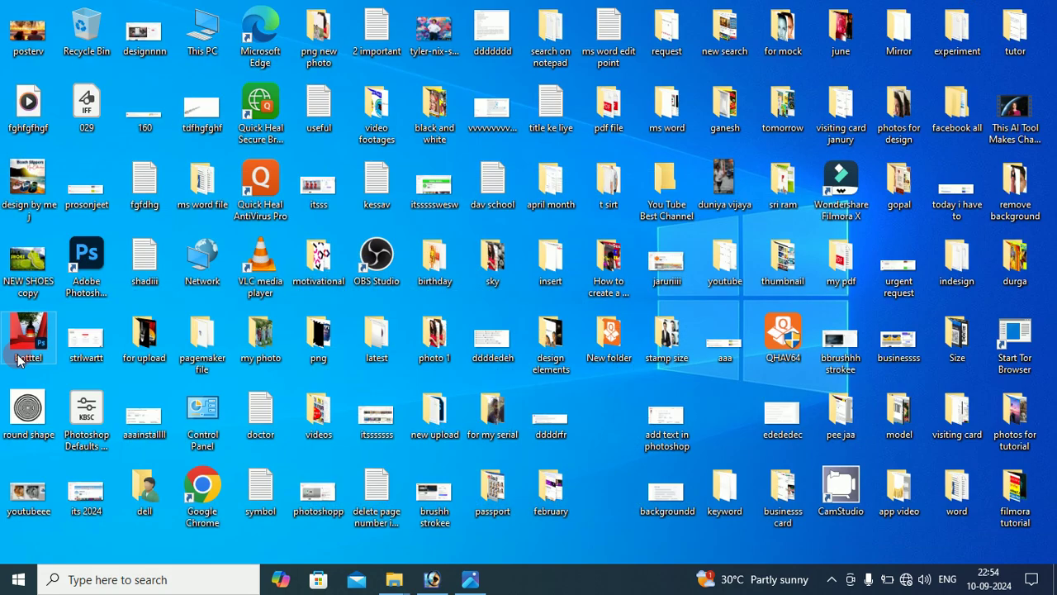
double_click(147, 336)
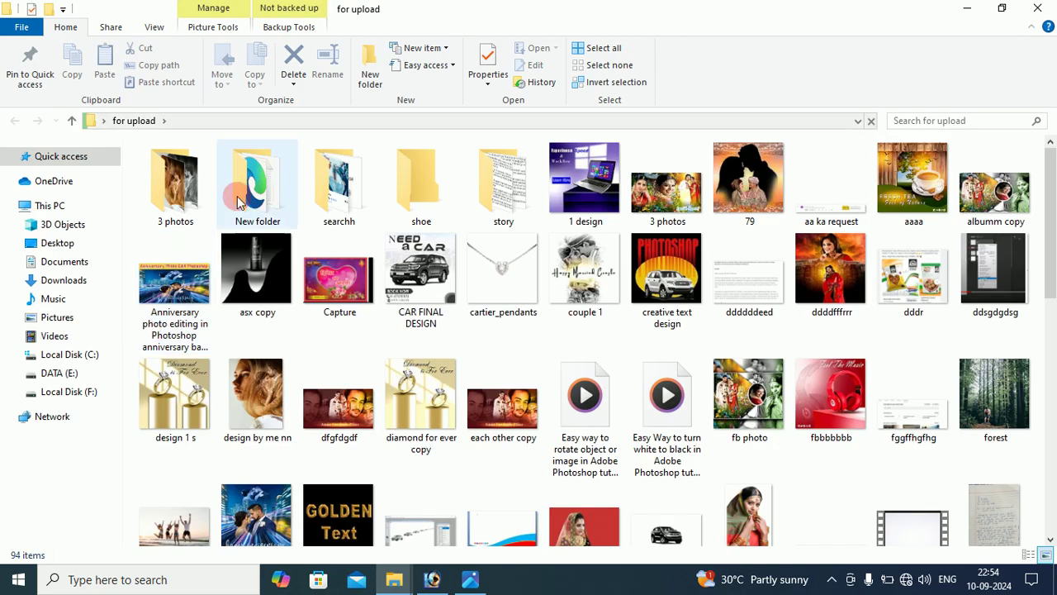
left_click(405, 179)
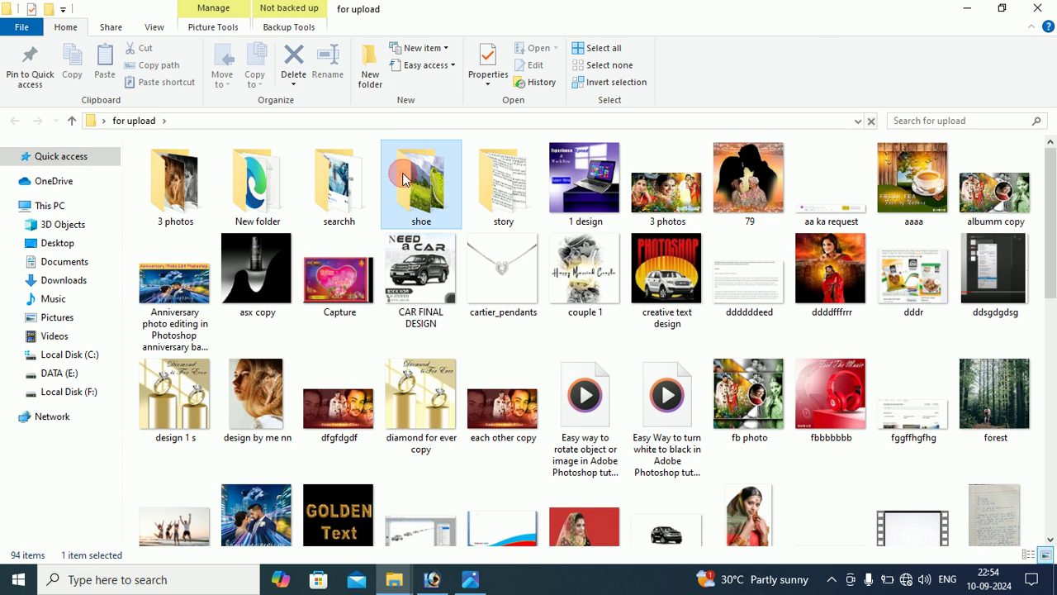
double_click(404, 179)
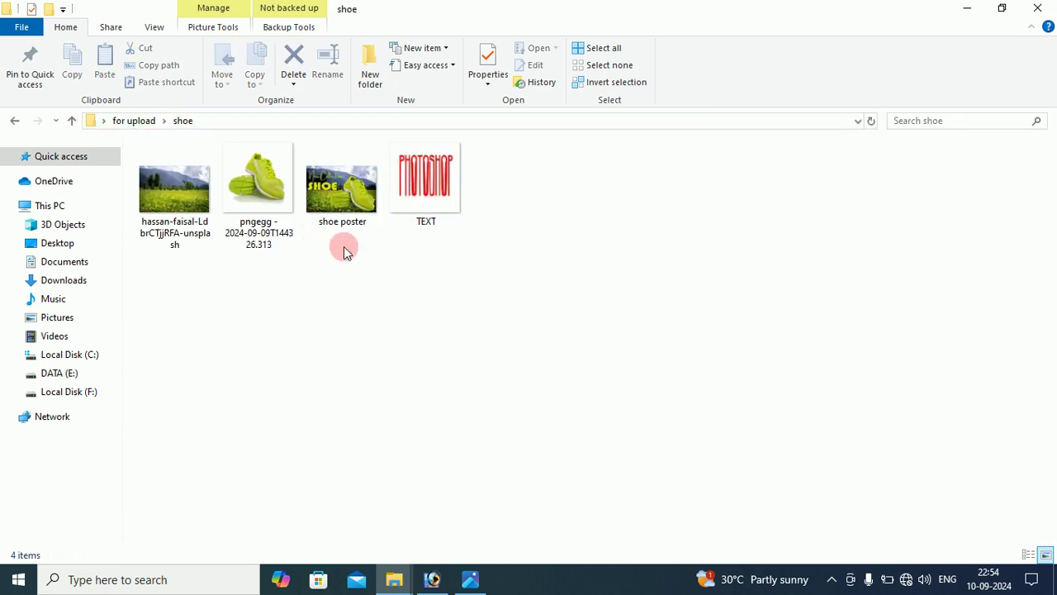
left_click(352, 194)
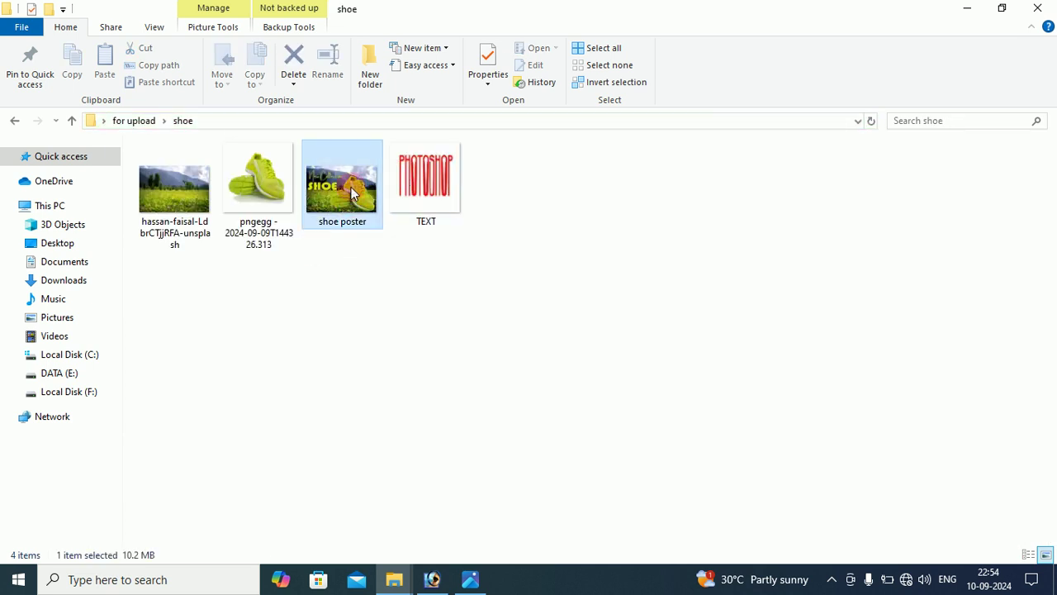
right_click(352, 193)
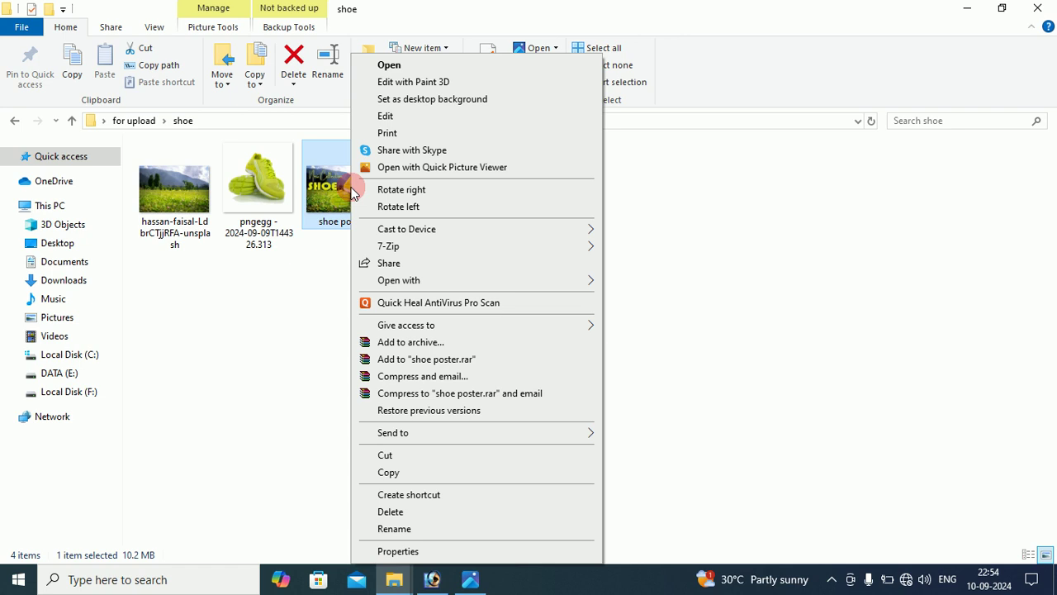
left_click(392, 66)
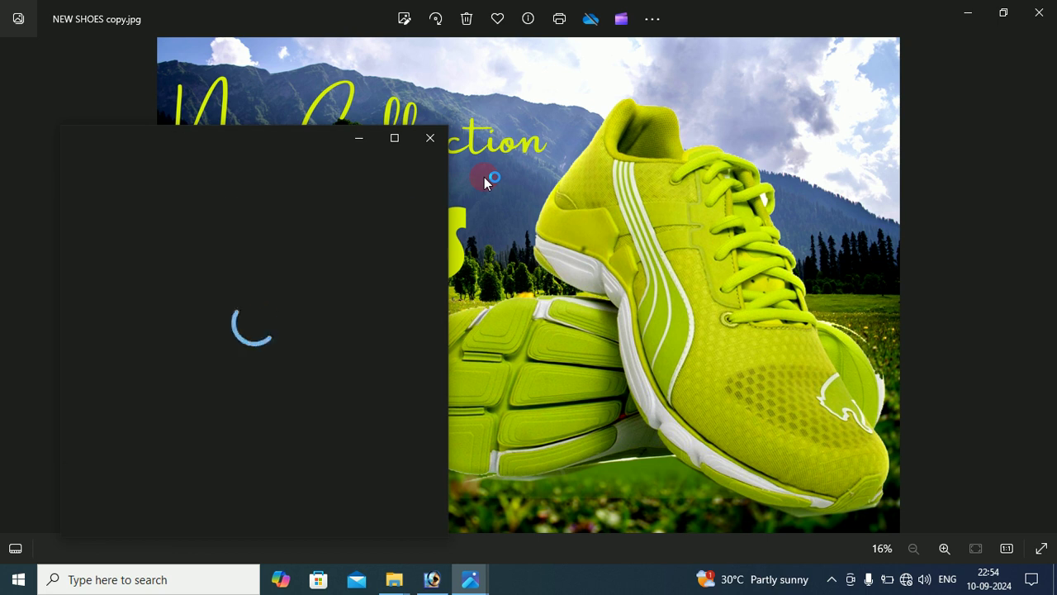
Maximize the Photos window showing shoe poster.jpg.
left_click(394, 140)
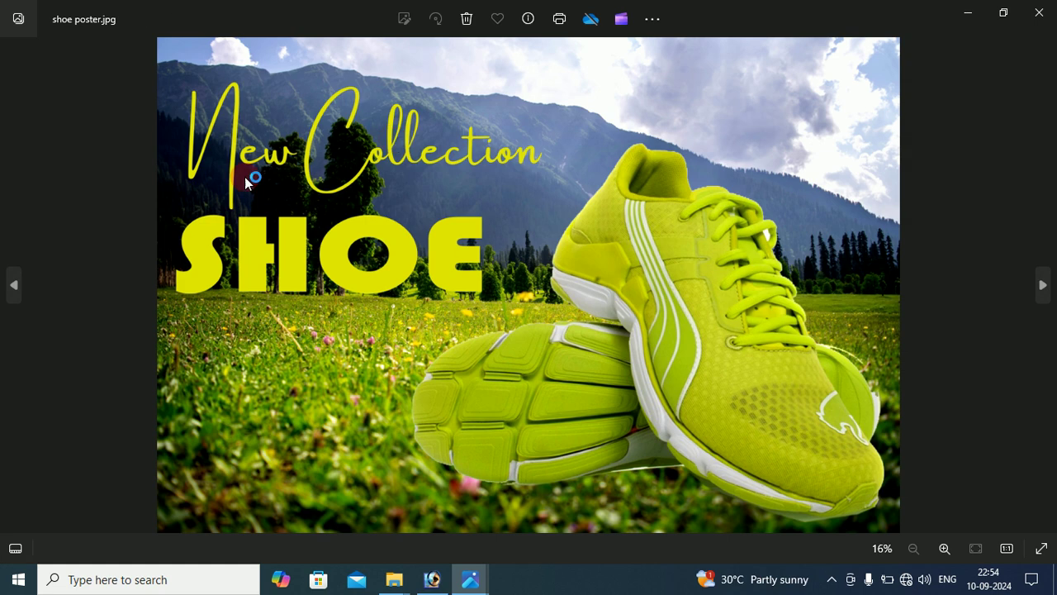